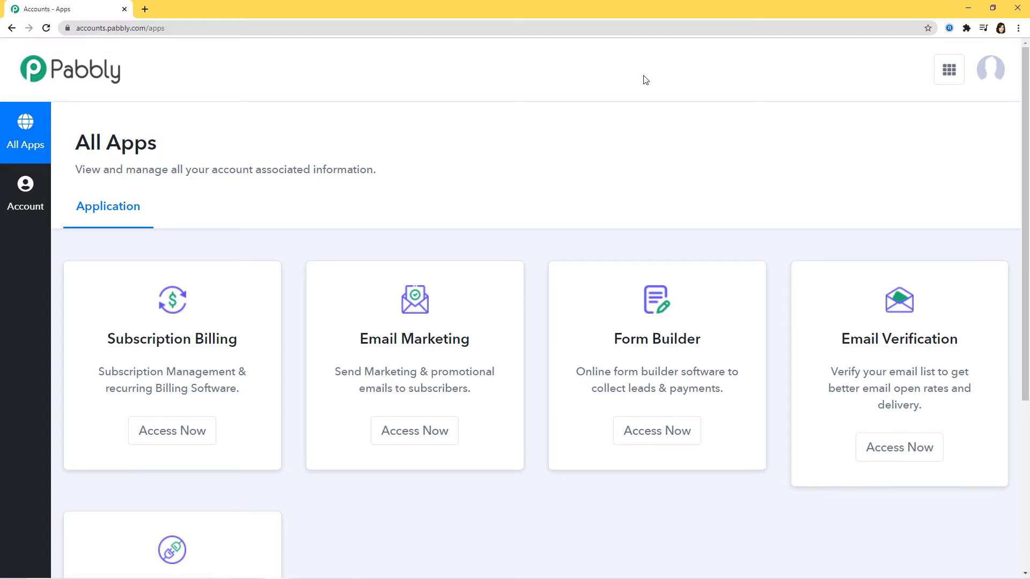
- From the Connect app, create a workflow named 'WooCommerce to Facebook Offline Events'
{"action": "scroll", "coordinate": [643, 70], "scroll_direction": "down", "scroll_amount": 5}
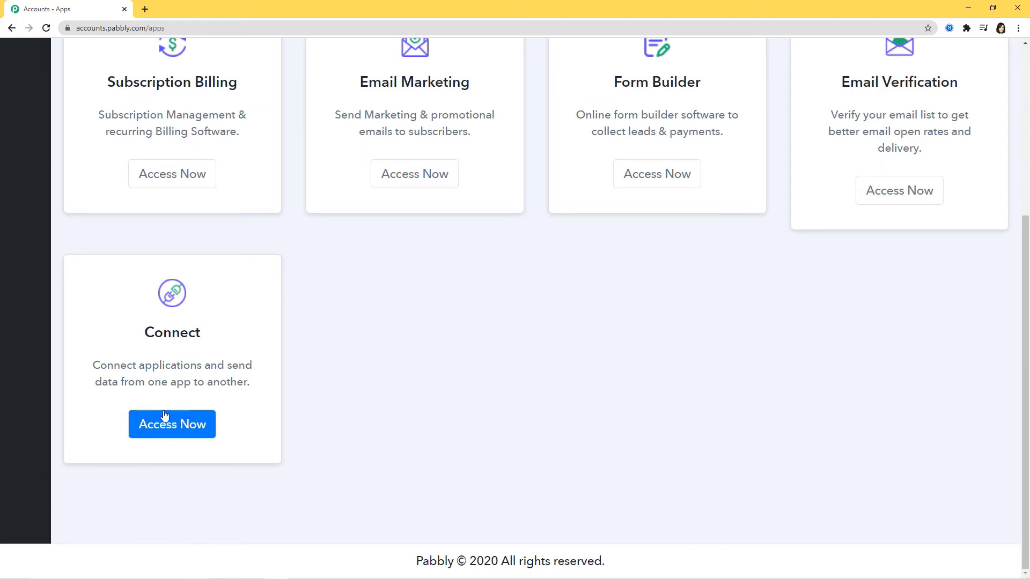
{"action": "left_click", "coordinate": [160, 425]}
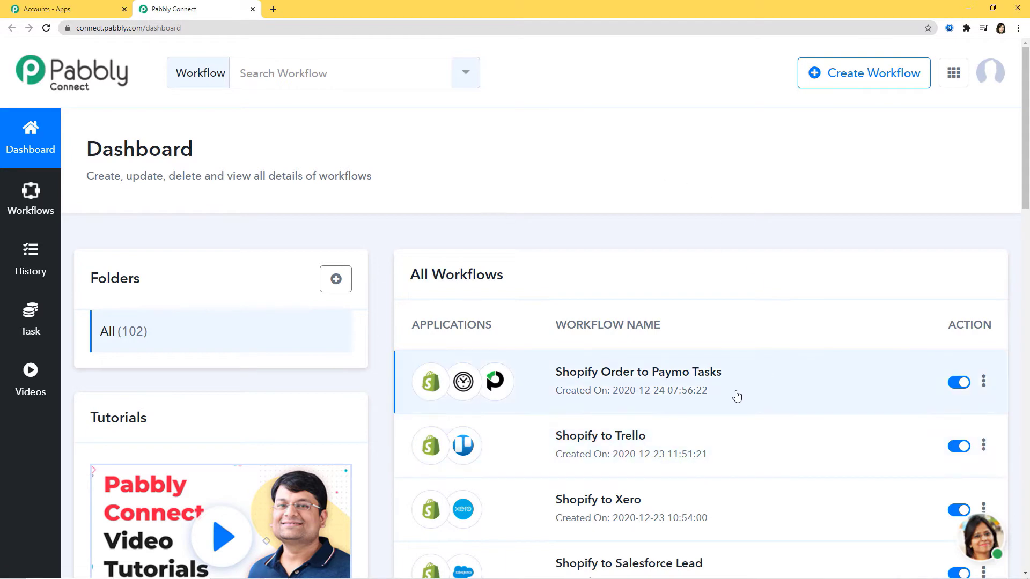
{"action": "scroll", "coordinate": [734, 395], "scroll_direction": "down", "scroll_amount": 3}
{"action": "scroll", "coordinate": [733, 396], "scroll_direction": "up", "scroll_amount": 3}
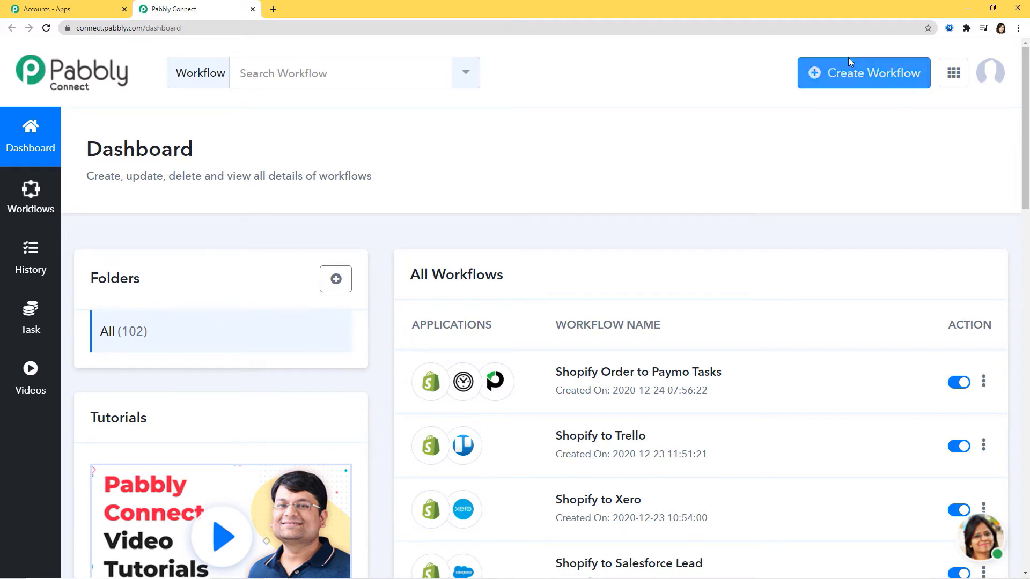
{"action": "left_click", "coordinate": [850, 75]}
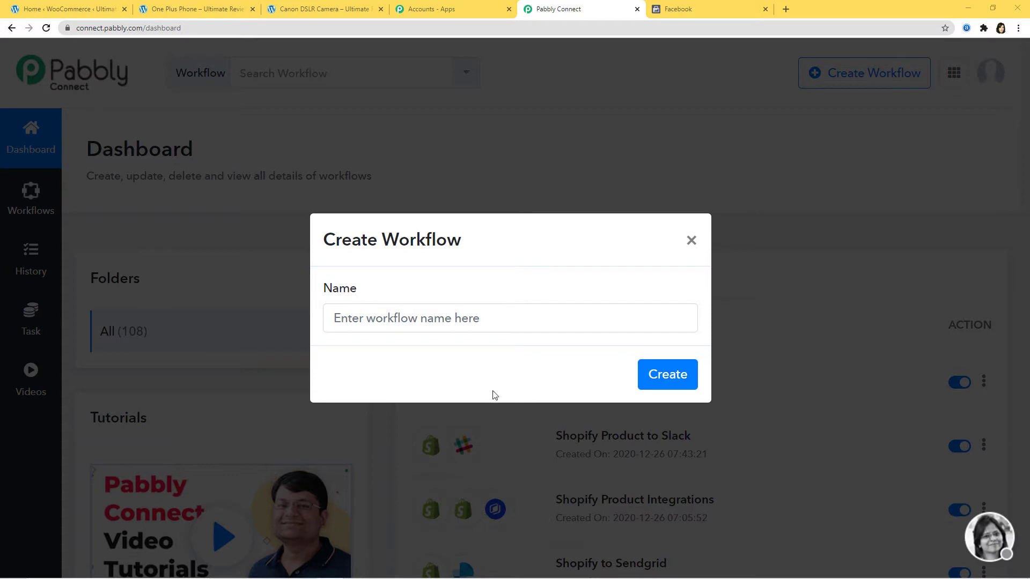
{"action": "left_click", "coordinate": [491, 317]}
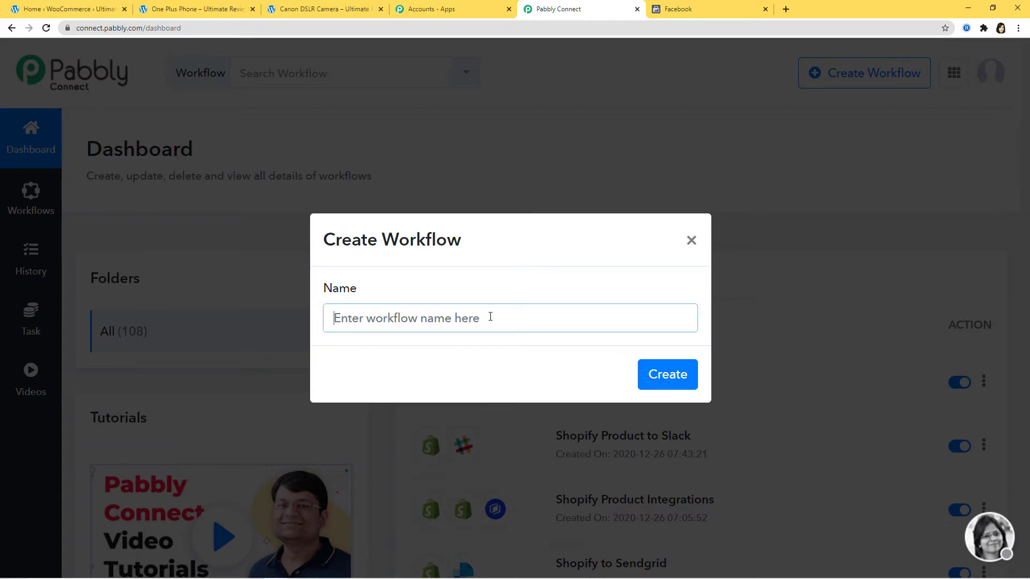
{"action": "type", "text": "WooComme"}
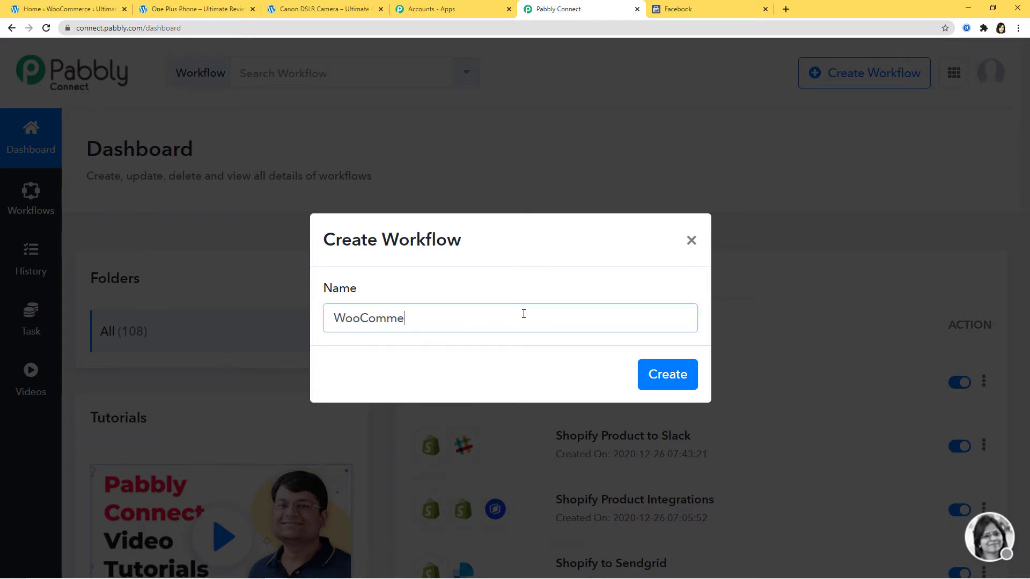
{"action": "type", "text": "rce to Faceb"}
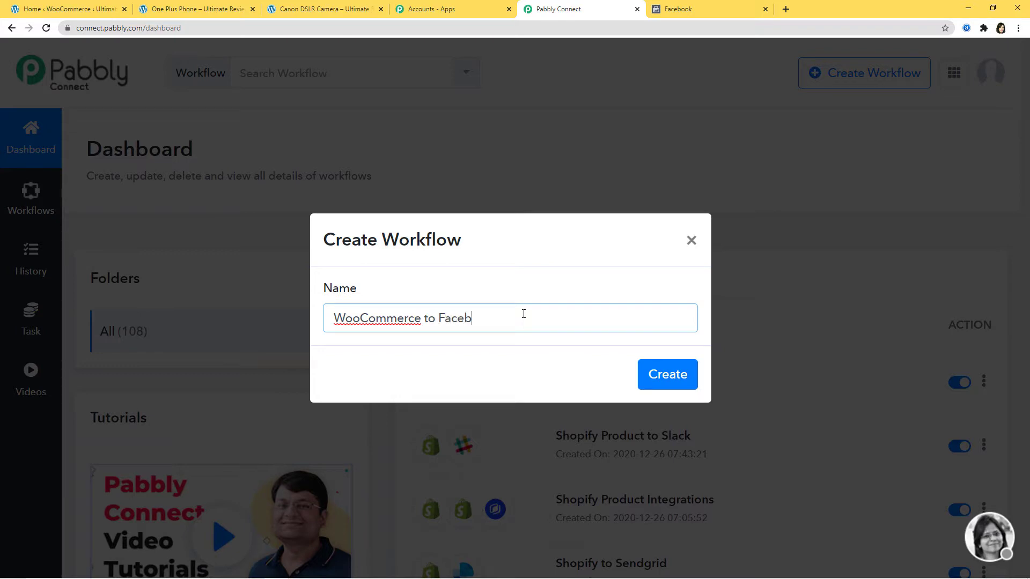
{"action": "type", "text": "ook Offline Events"}
{"action": "left_click", "coordinate": [666, 376]}
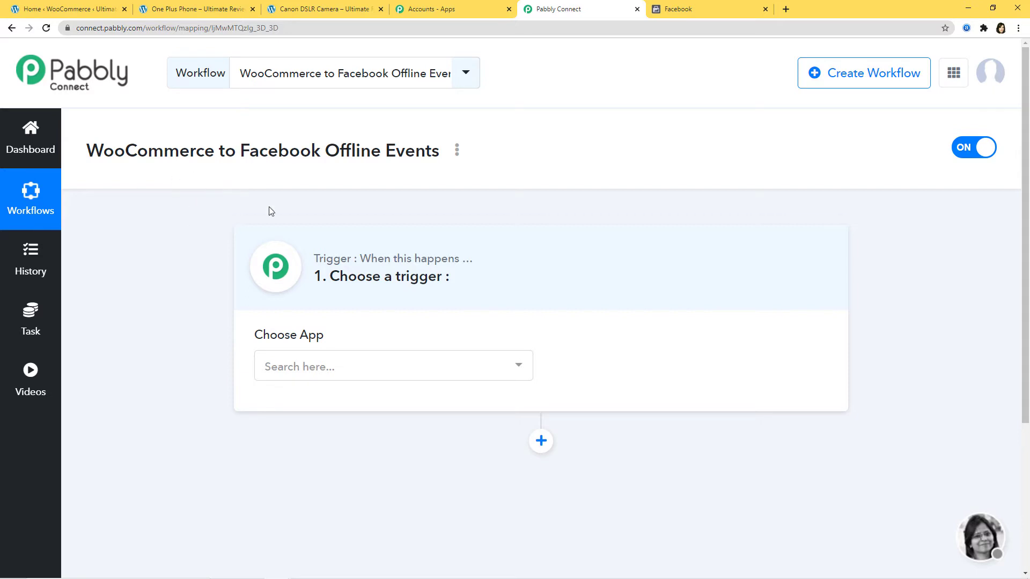
- Choose WooCommerce as the trigger app with New Order Created as its event
{"action": "left_click", "coordinate": [420, 374]}
{"action": "type", "text": "wooc"}
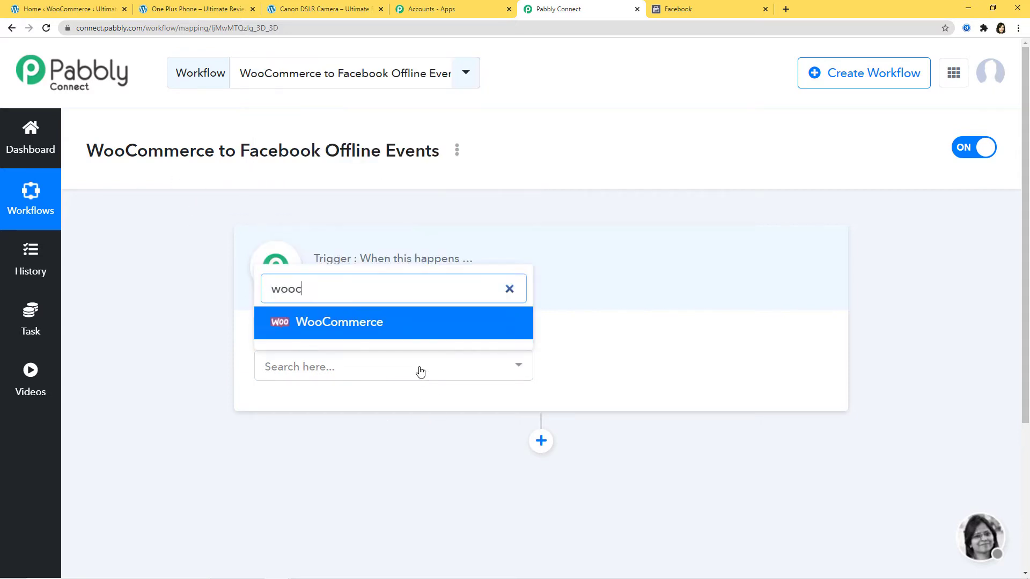
{"action": "left_click", "coordinate": [418, 331]}
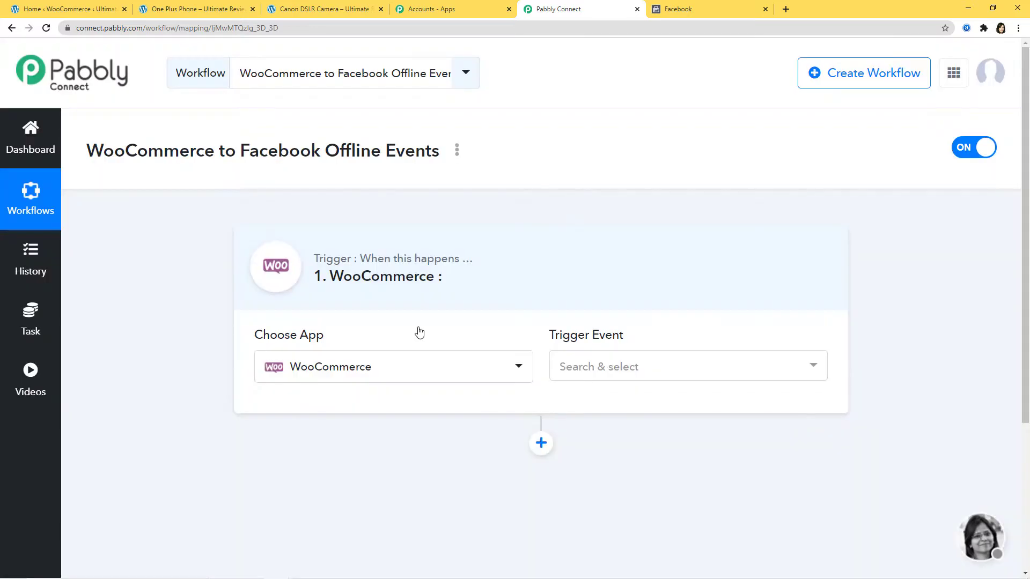
{"action": "left_click", "coordinate": [578, 369]}
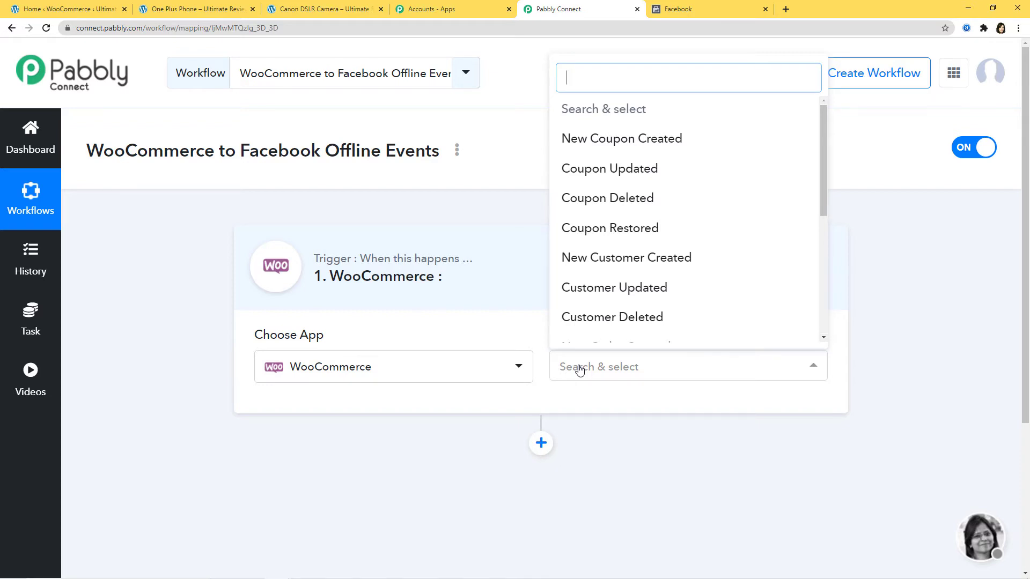
{"action": "scroll", "coordinate": [644, 245], "scroll_direction": "down", "scroll_amount": 3}
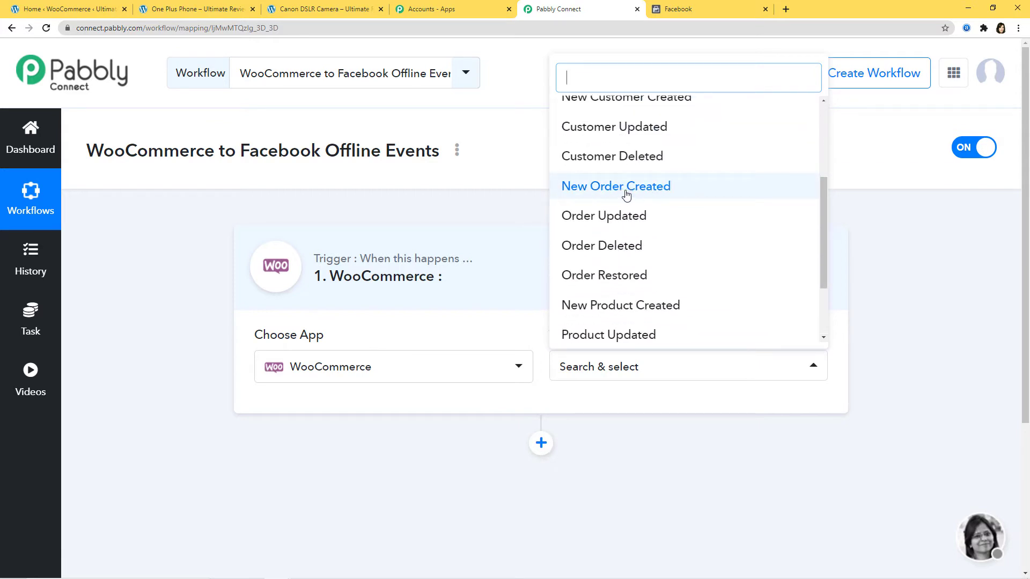
{"action": "left_click", "coordinate": [625, 187]}
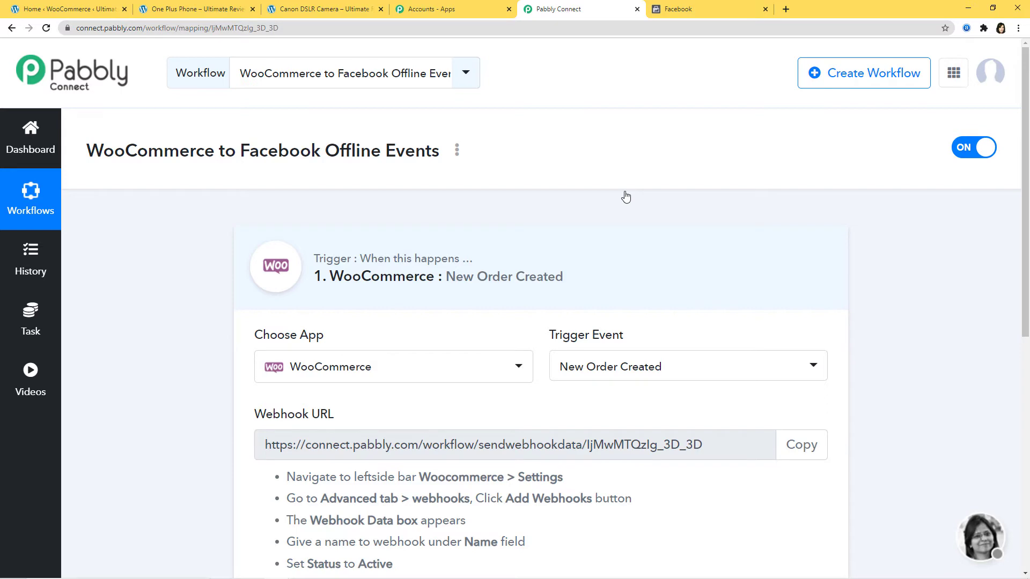
- Copy the trigger's webhook URL and go to the WooCommerce admin site
{"action": "scroll", "coordinate": [626, 198], "scroll_direction": "down", "scroll_amount": 3}
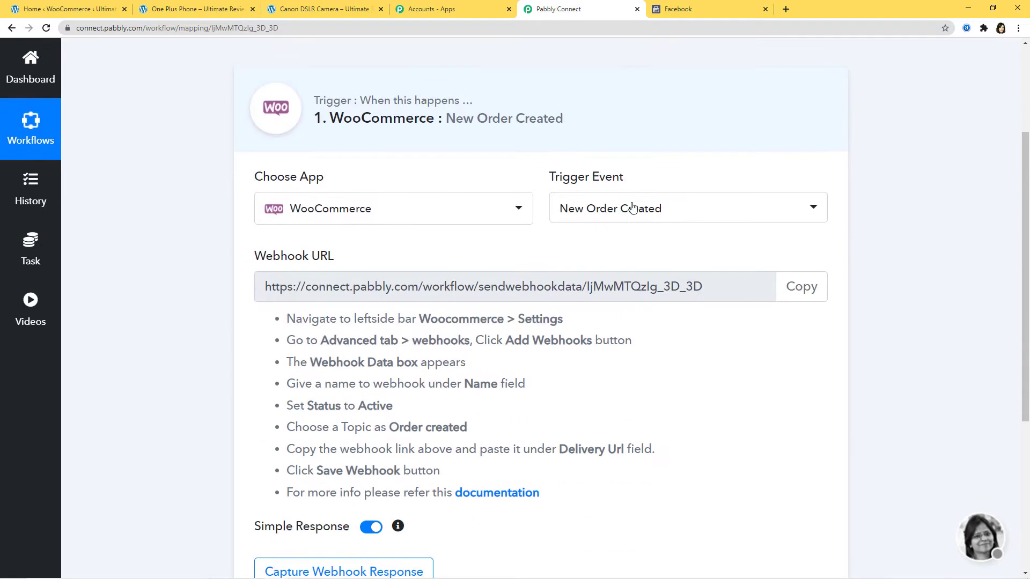
{"action": "left_click_drag", "start_coordinate": [252, 256], "coordinate": [325, 261]}
{"action": "left_click", "coordinate": [326, 262]}
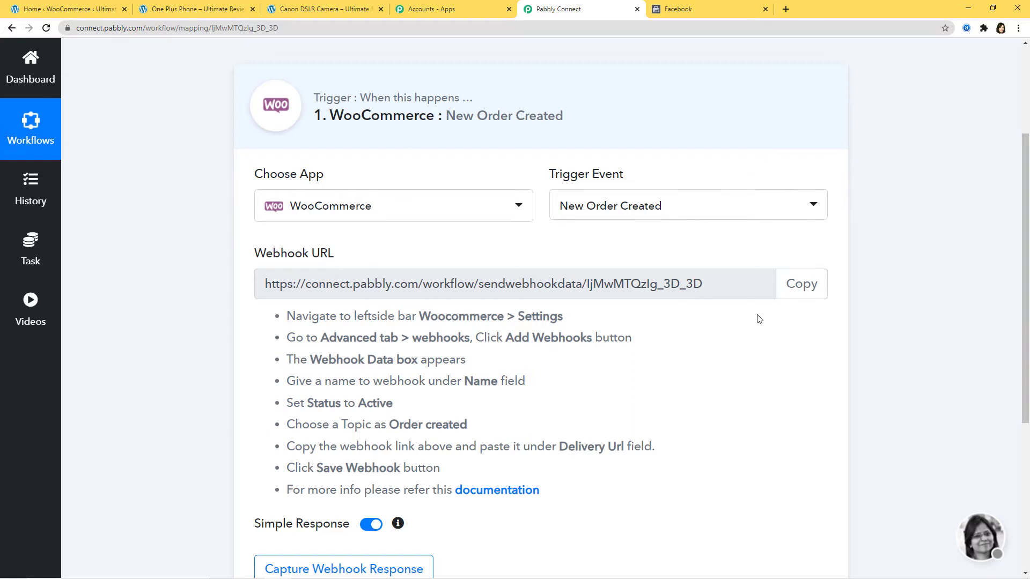
{"action": "left_click", "coordinate": [788, 290]}
{"action": "left_click", "coordinate": [69, 9]}
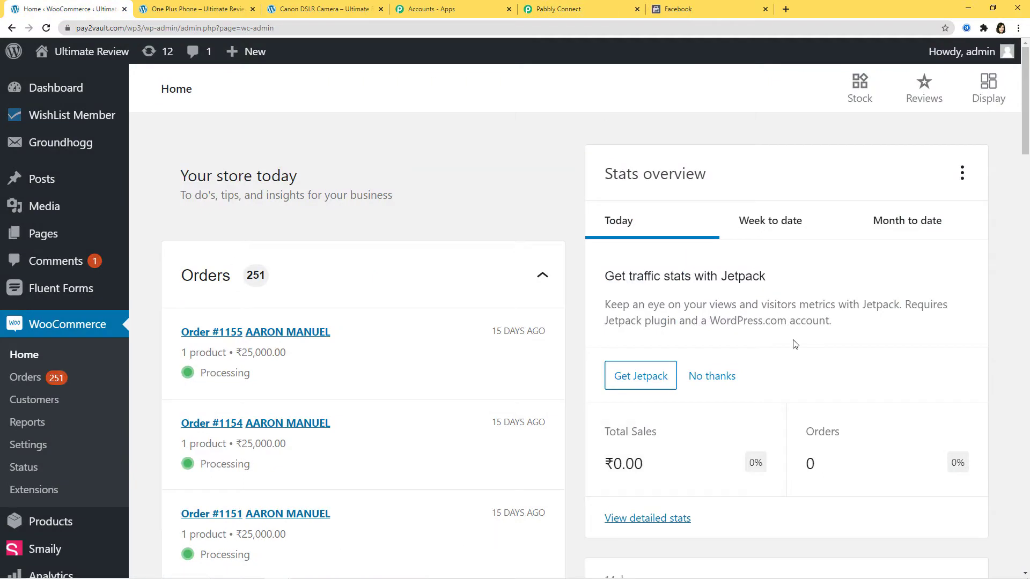
- Add a new WooCommerce webhook named 'WooCommerce to Facebook' with status Active
{"action": "left_click", "coordinate": [38, 447]}
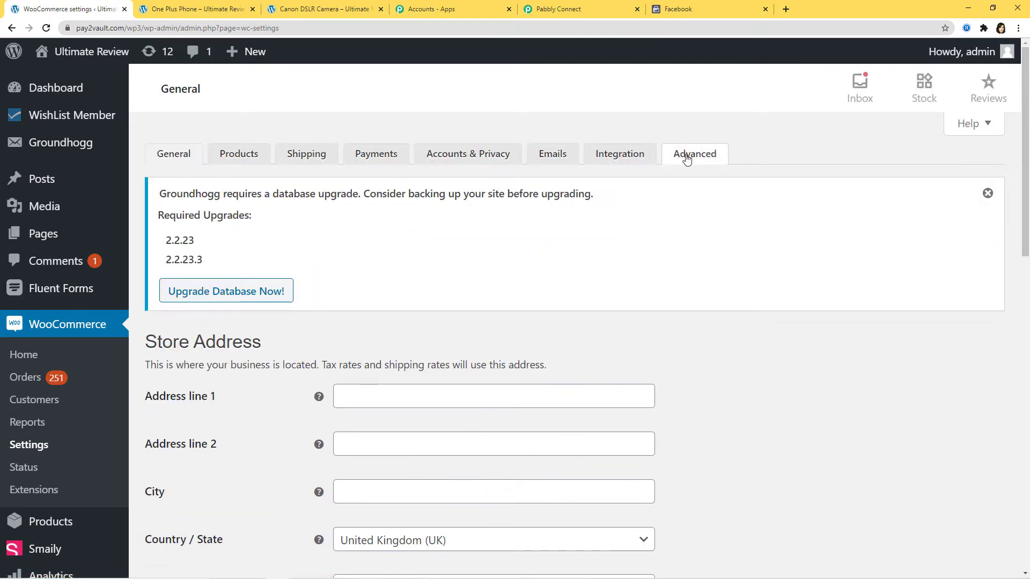
{"action": "left_click", "coordinate": [687, 156]}
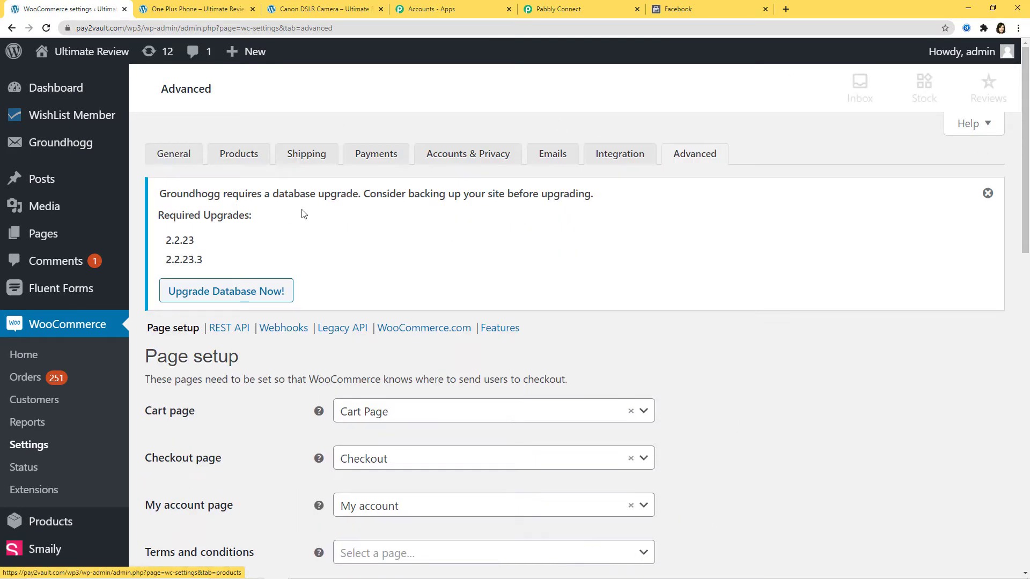
{"action": "left_click", "coordinate": [283, 328]}
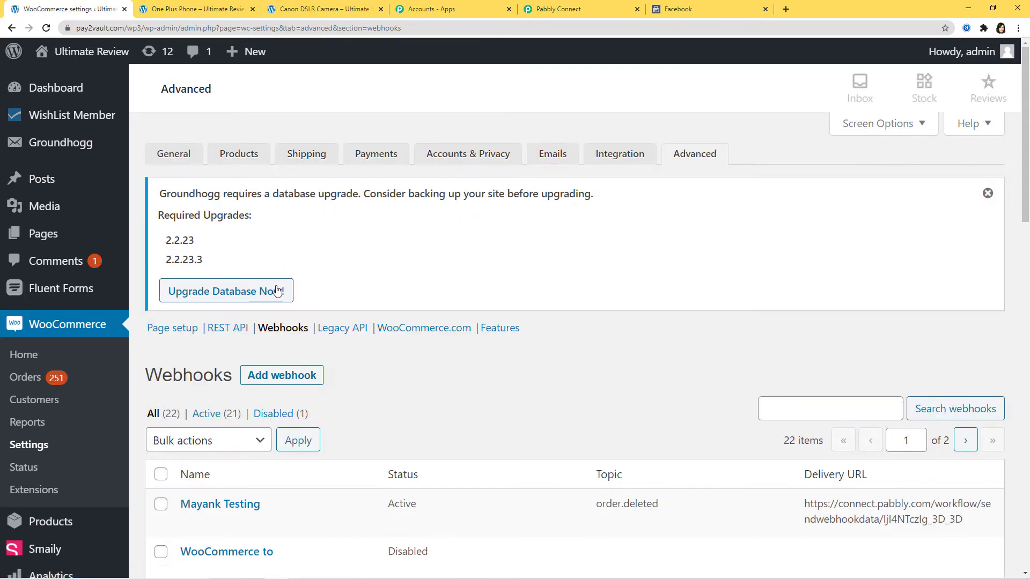
{"action": "left_click", "coordinate": [297, 377]}
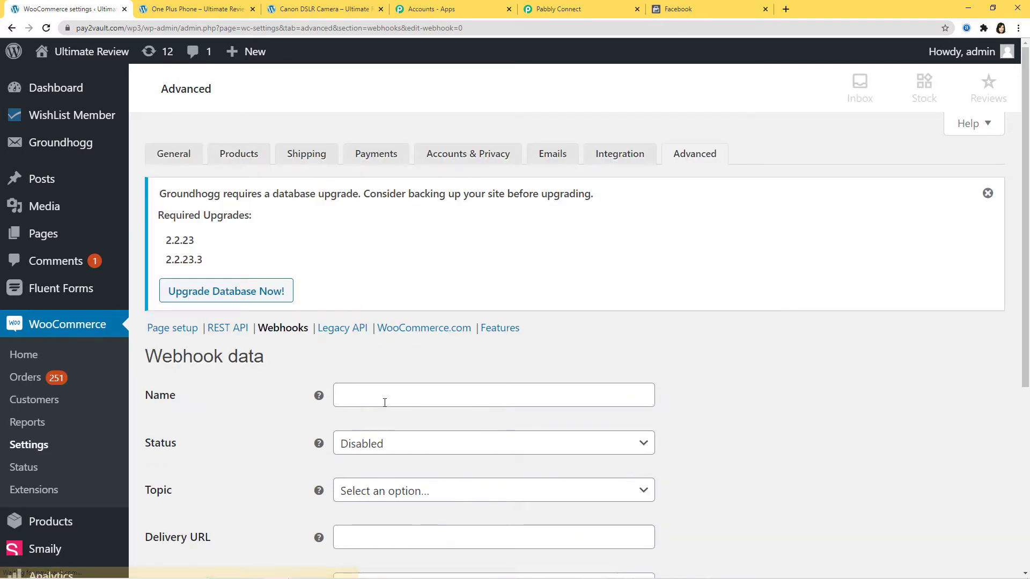
{"action": "left_click", "coordinate": [356, 395]}
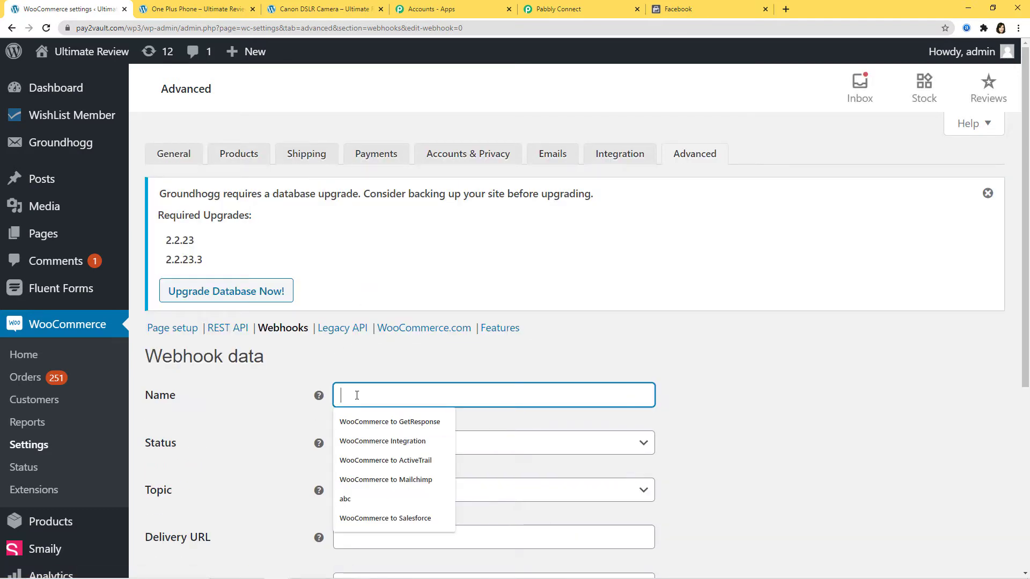
{"action": "type", "text": "WooCo"}
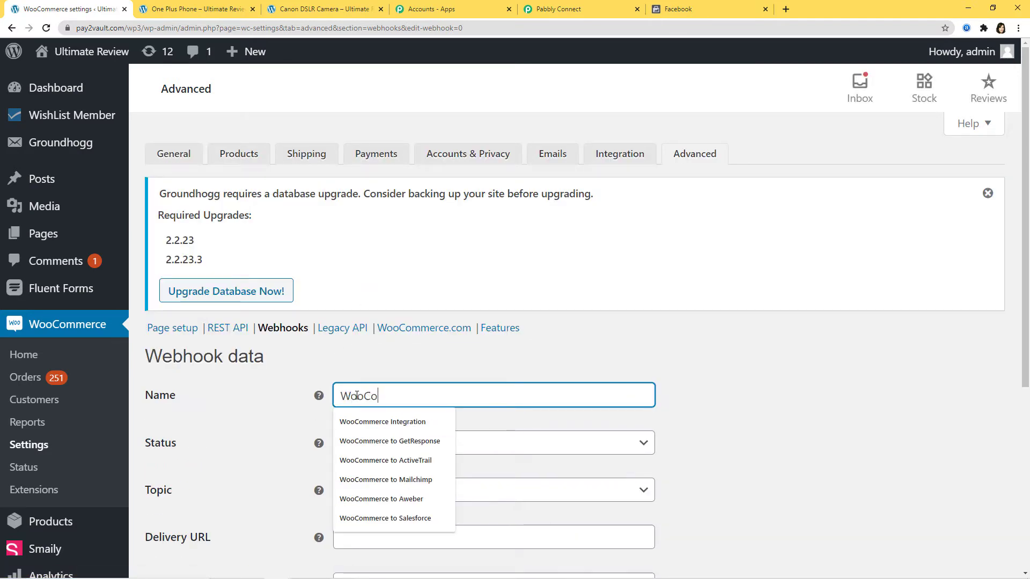
{"action": "type", "text": "mmerce to Facebook"}
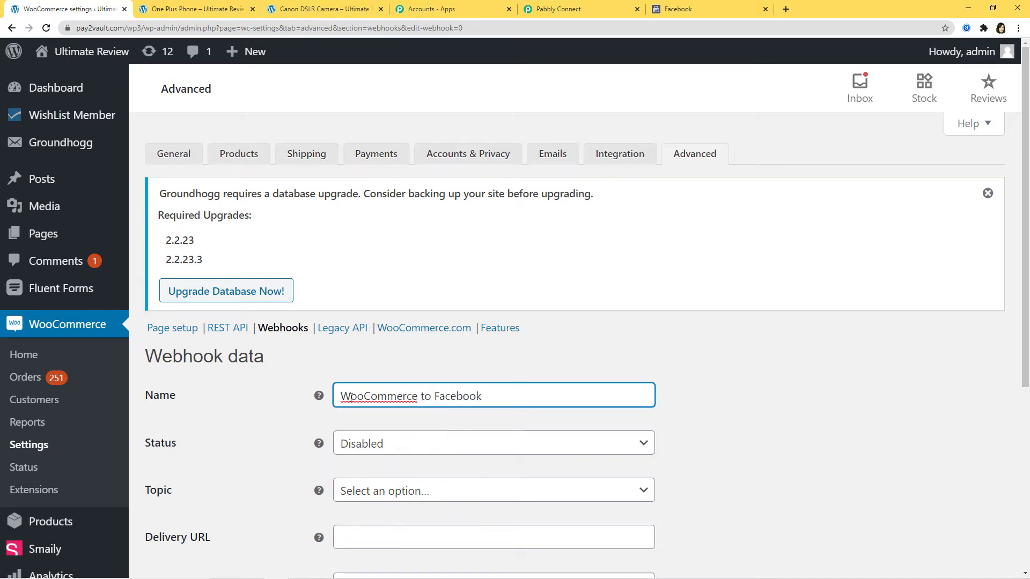
{"action": "left_click", "coordinate": [454, 448]}
{"action": "left_click", "coordinate": [427, 472]}
- Set the webhook topic to Order created and paste the Pabbly webhook URL as its delivery URL
{"action": "scroll", "coordinate": [887, 417], "scroll_direction": "down", "scroll_amount": 3}
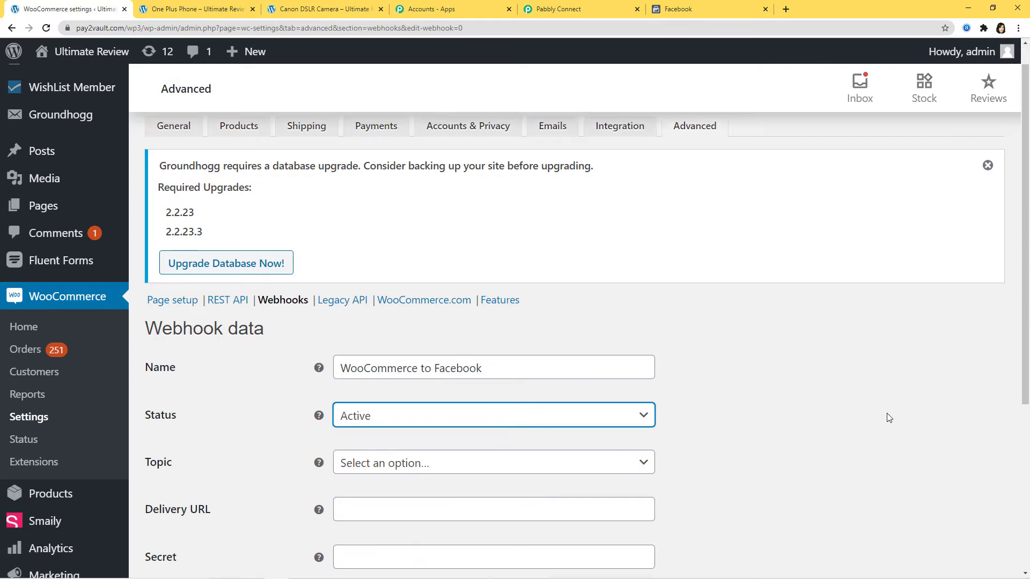
{"action": "left_click", "coordinate": [527, 329]}
{"action": "type", "text": "or"}
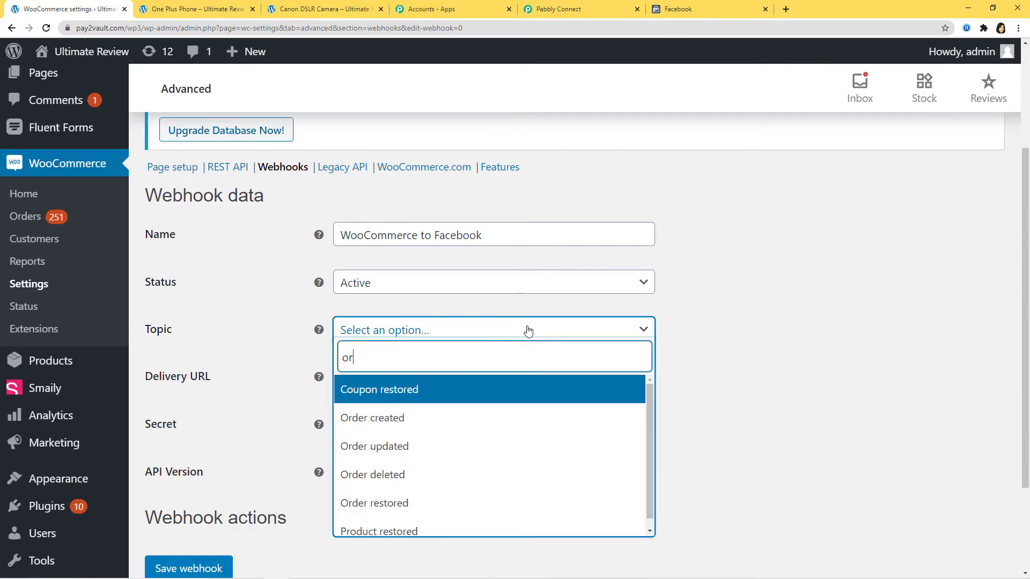
{"action": "left_click", "coordinate": [444, 429]}
{"action": "left_click", "coordinate": [432, 382]}
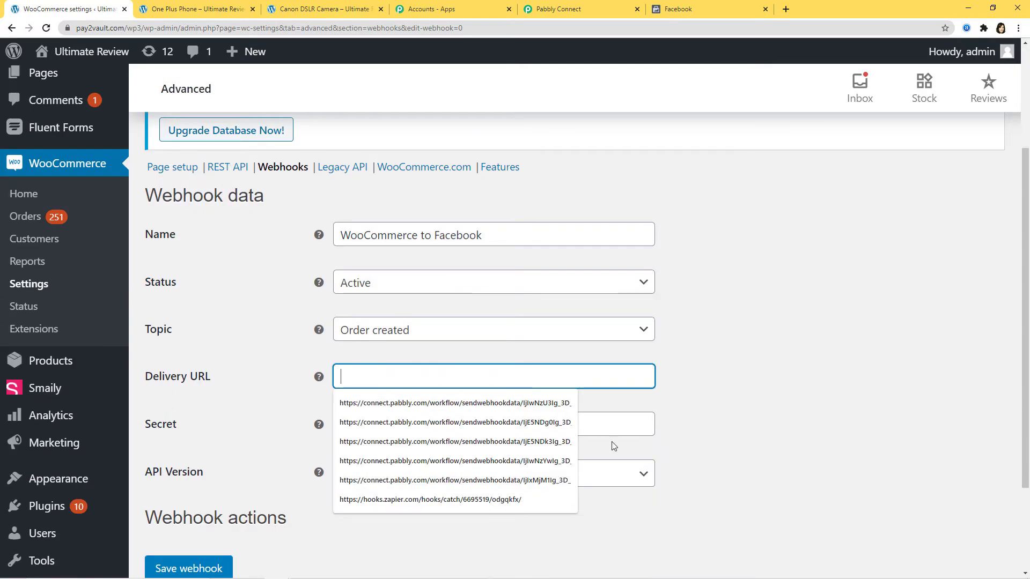
{"action": "left_click", "coordinate": [574, 9]}
{"action": "left_click", "coordinate": [801, 275]}
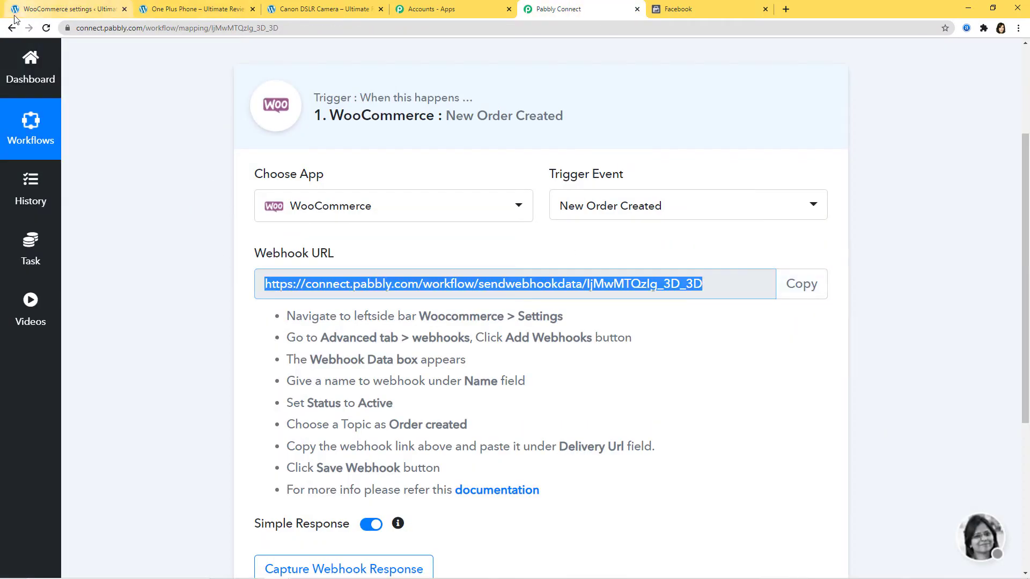
{"action": "left_click", "coordinate": [64, 10]}
{"action": "key", "text": "ctrl+v"}
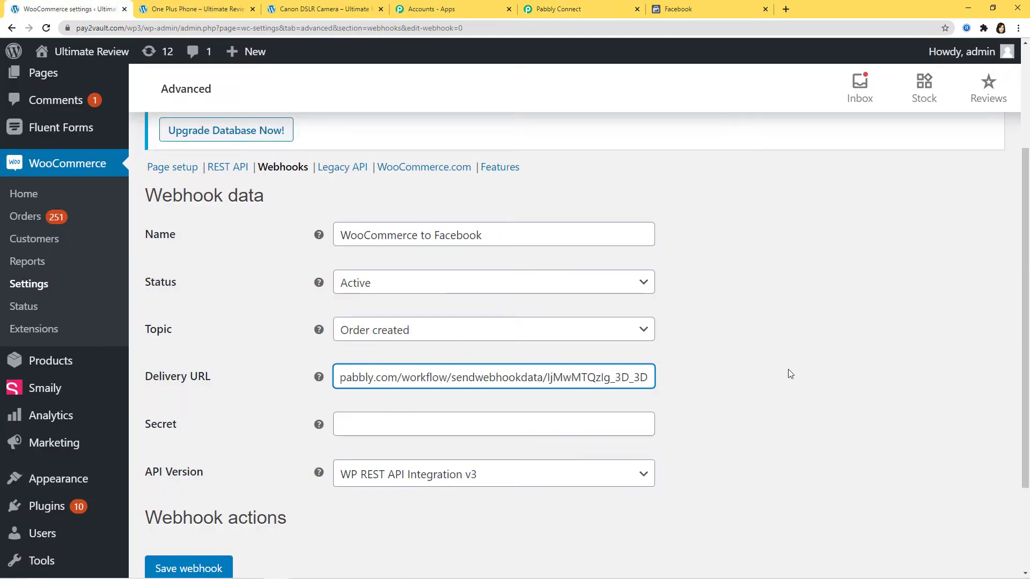
- Save the webhook and return to the Pabbly workflow
{"action": "scroll", "coordinate": [765, 372], "scroll_direction": "down", "scroll_amount": 3}
{"action": "left_click", "coordinate": [206, 448]}
{"action": "left_click", "coordinate": [206, 448]}
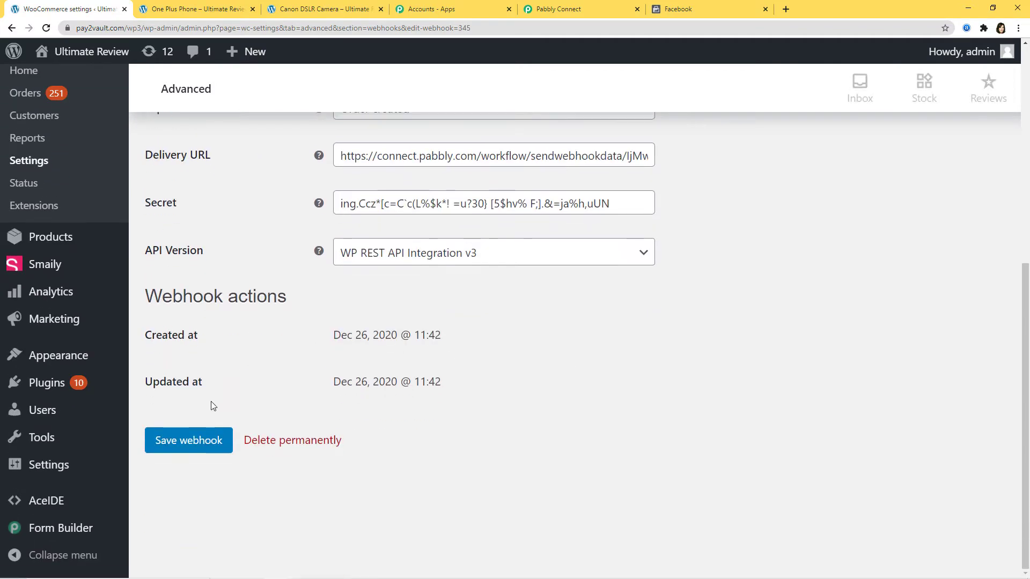
{"action": "left_click", "coordinate": [185, 439]}
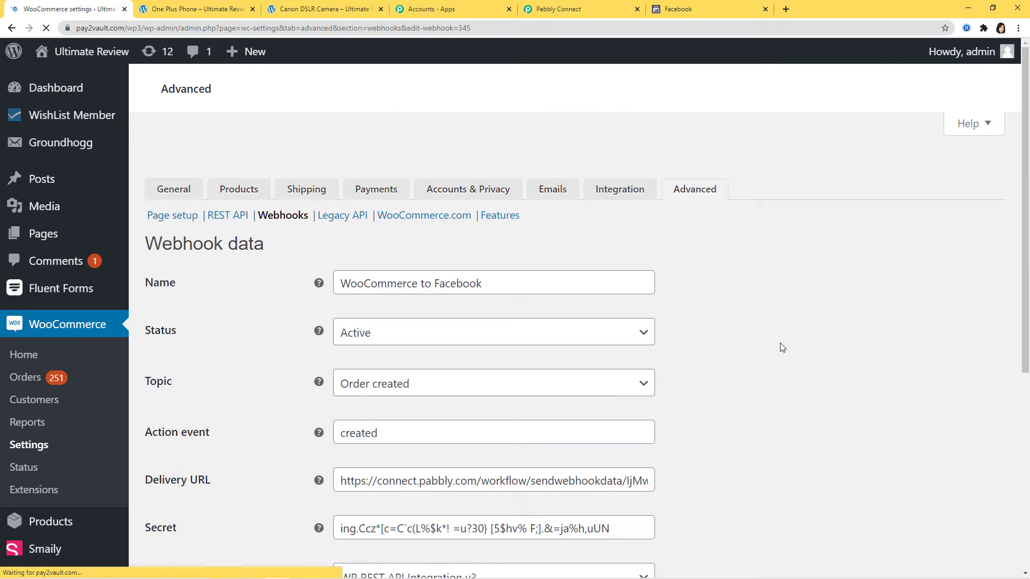
{"action": "left_click", "coordinate": [572, 13]}
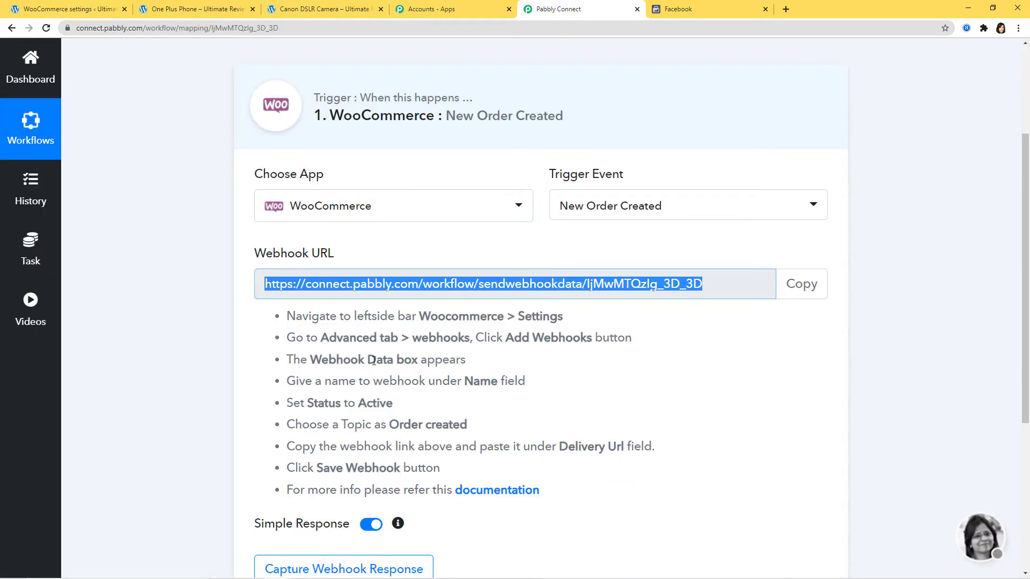
- Start capturing the webhook response, then go to the One Plus Phone product page
{"action": "scroll", "coordinate": [664, 501], "scroll_direction": "down", "scroll_amount": 3}
{"action": "left_click", "coordinate": [312, 409]}
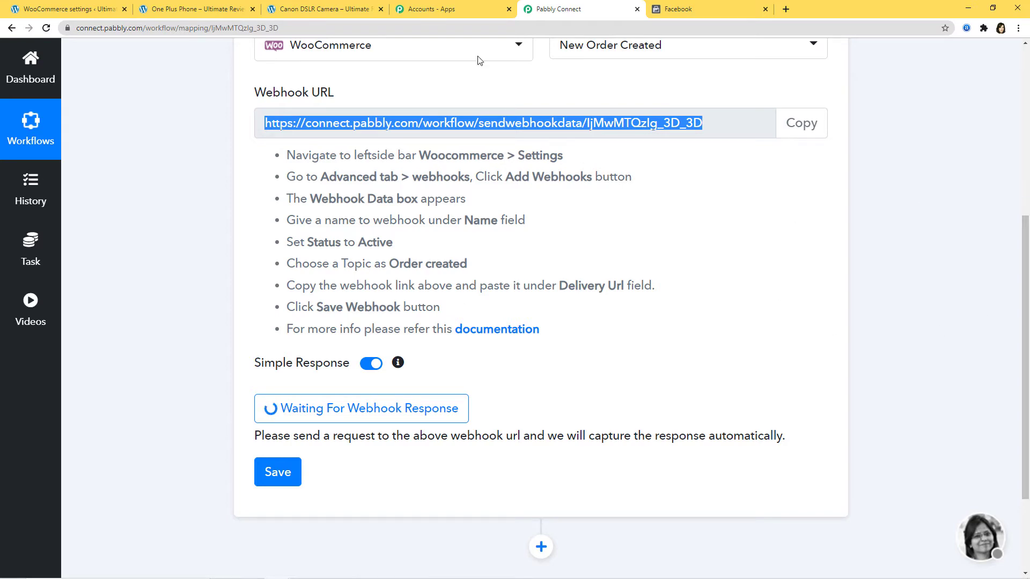
{"action": "left_click", "coordinate": [210, 15]}
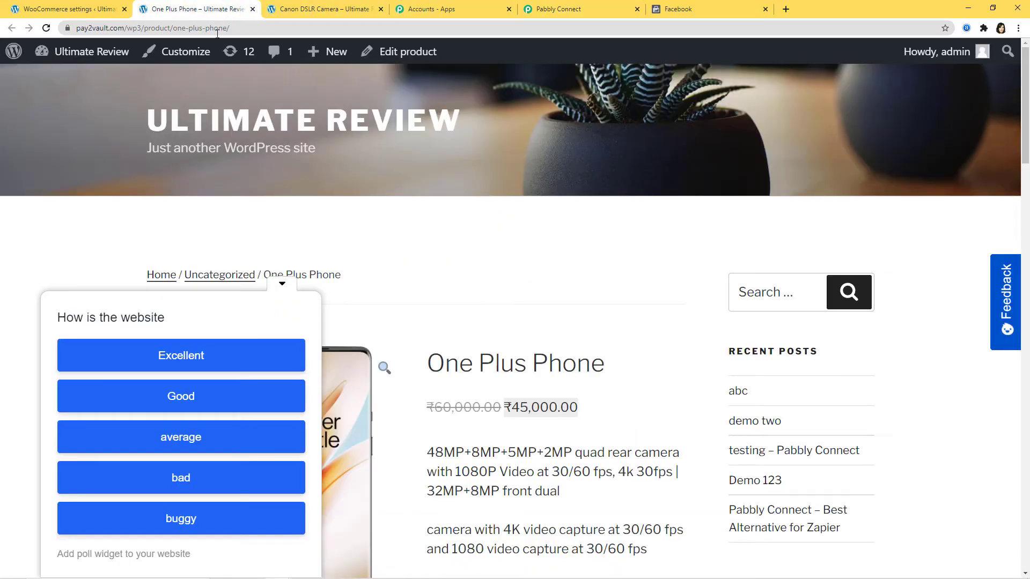
- Add the One Plus Phone to the cart and remove Watch27
{"action": "left_click", "coordinate": [282, 288]}
{"action": "scroll", "coordinate": [436, 257], "scroll_direction": "down", "scroll_amount": 4}
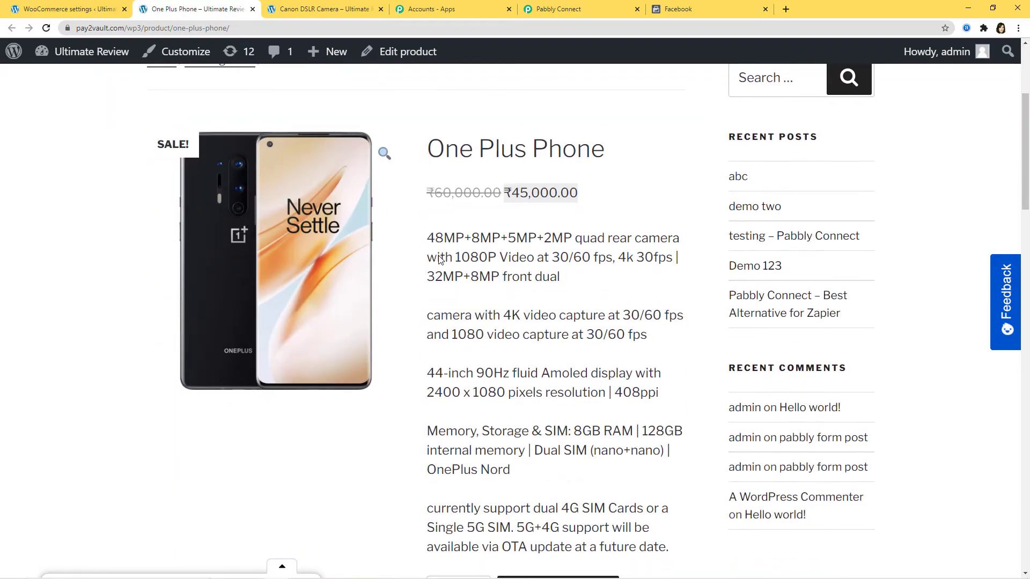
{"action": "scroll", "coordinate": [627, 178], "scroll_direction": "down", "scroll_amount": 6}
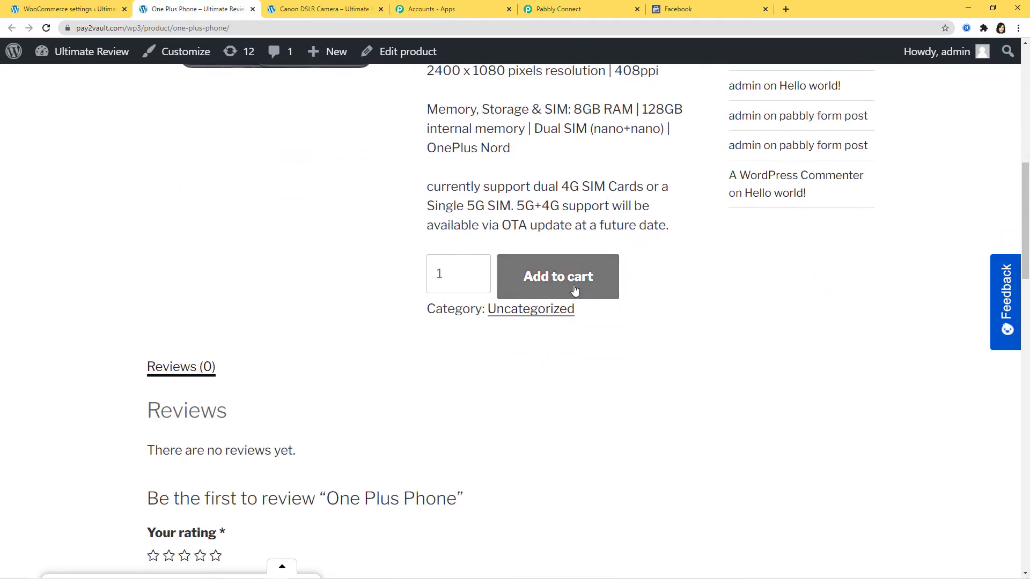
{"action": "left_click", "coordinate": [574, 290]}
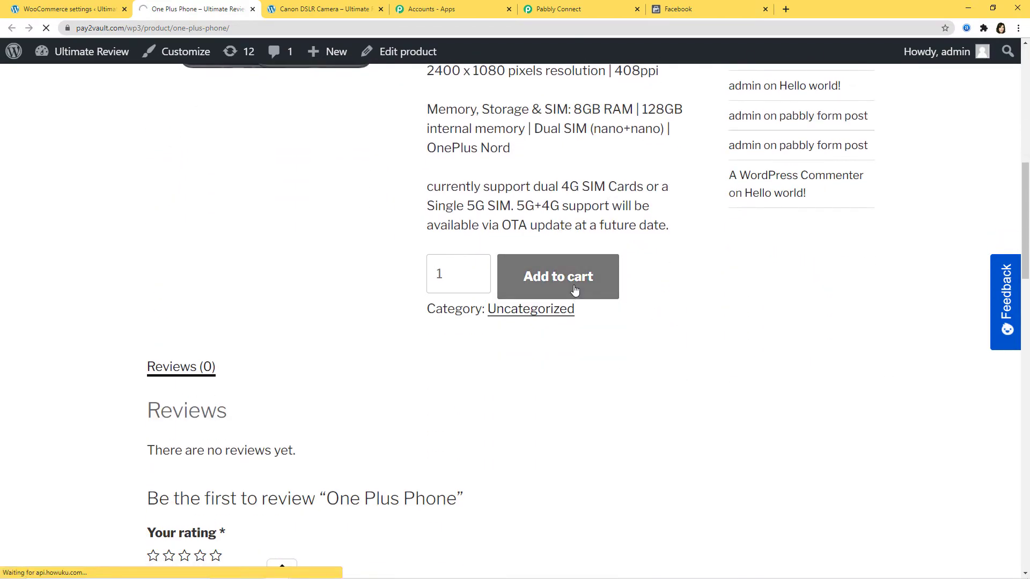
{"action": "left_click", "coordinate": [314, 274]}
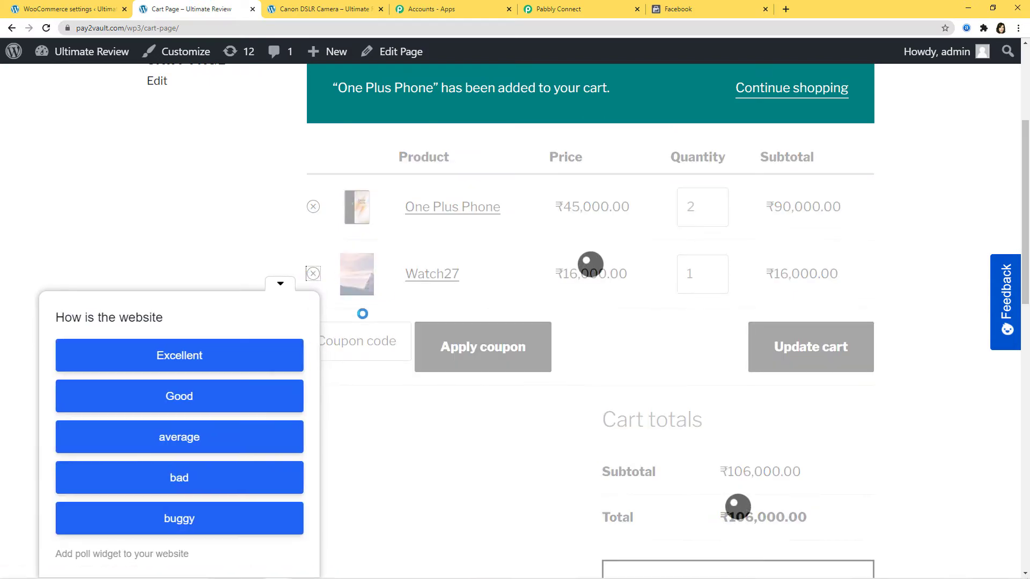
{"action": "left_click", "coordinate": [281, 284]}
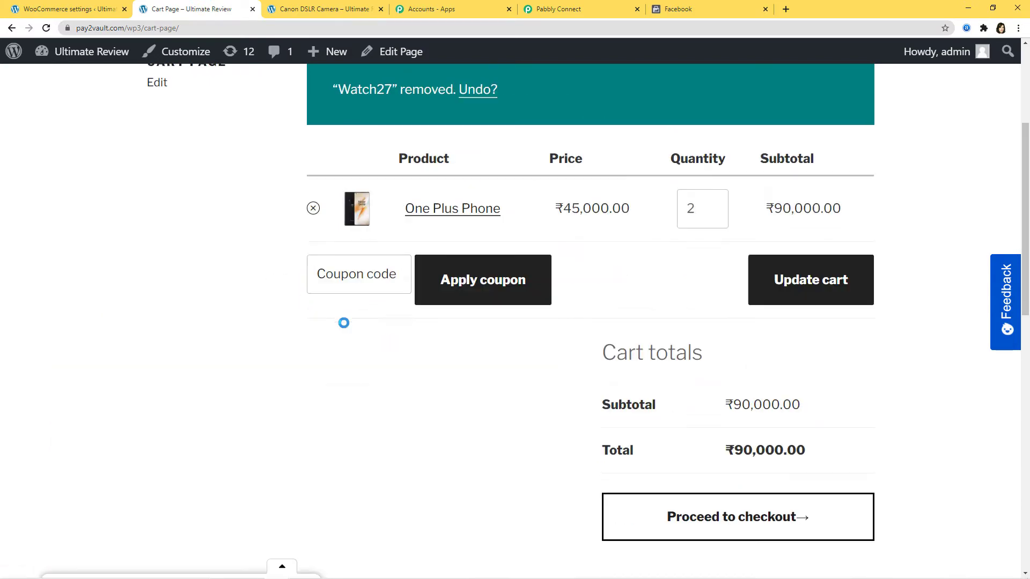
{"action": "scroll", "coordinate": [497, 359], "scroll_direction": "down", "scroll_amount": 5}
- Check out and place a cash-on-delivery order for two One Plus Phones (₹90,000.00)
{"action": "left_click", "coordinate": [725, 320]}
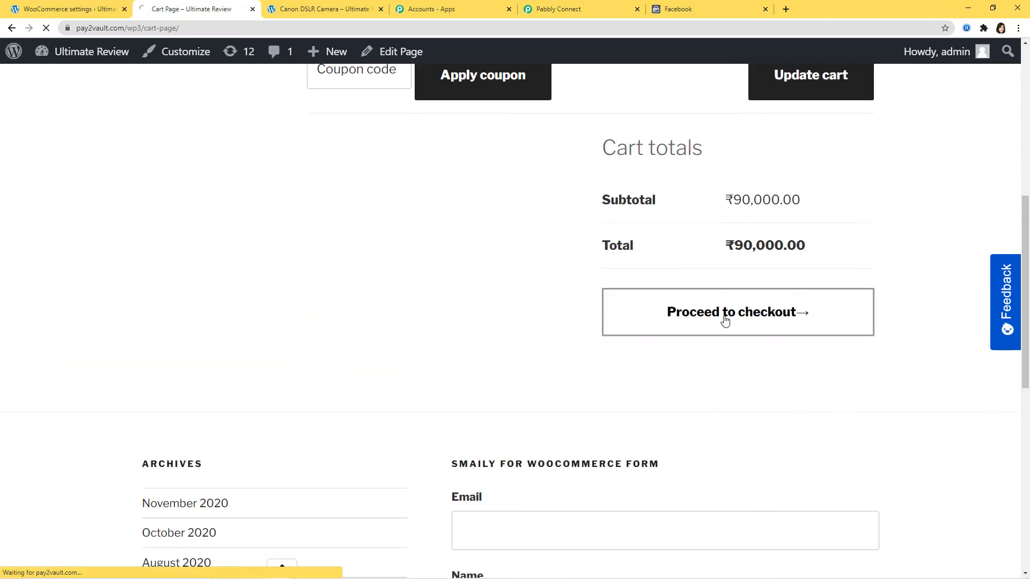
{"action": "scroll", "coordinate": [725, 322], "scroll_direction": "down", "scroll_amount": 4}
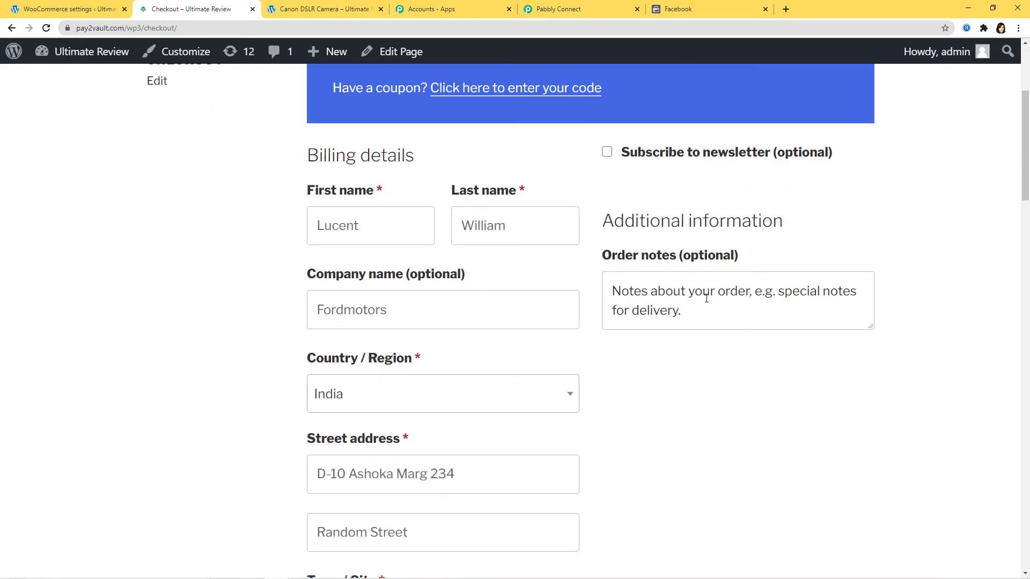
{"action": "scroll", "coordinate": [476, 386], "scroll_direction": "down", "scroll_amount": 4}
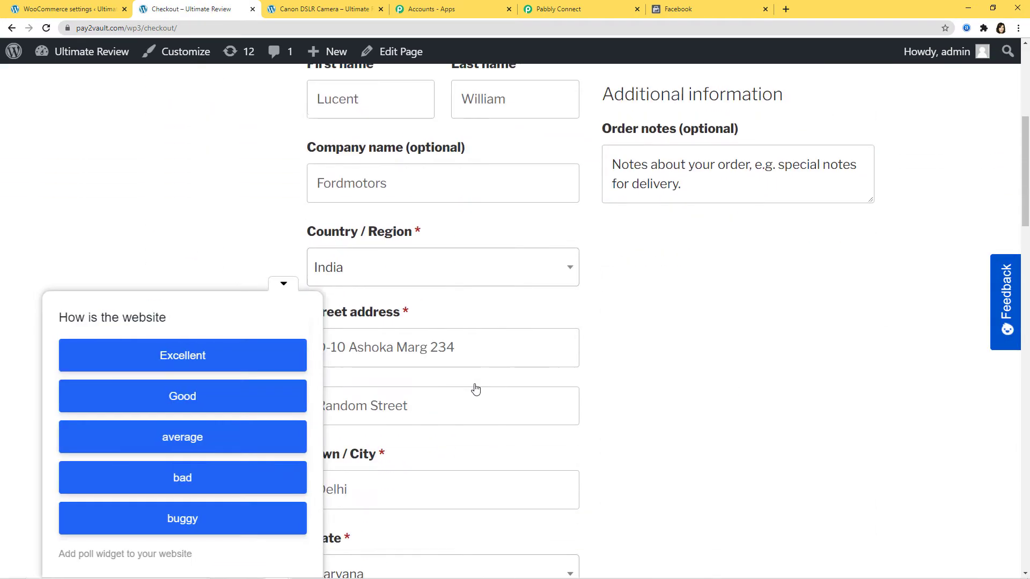
{"action": "left_click", "coordinate": [285, 285]}
{"action": "scroll", "coordinate": [655, 281], "scroll_direction": "down", "scroll_amount": 1}
{"action": "scroll", "coordinate": [656, 282], "scroll_direction": "down", "scroll_amount": 6}
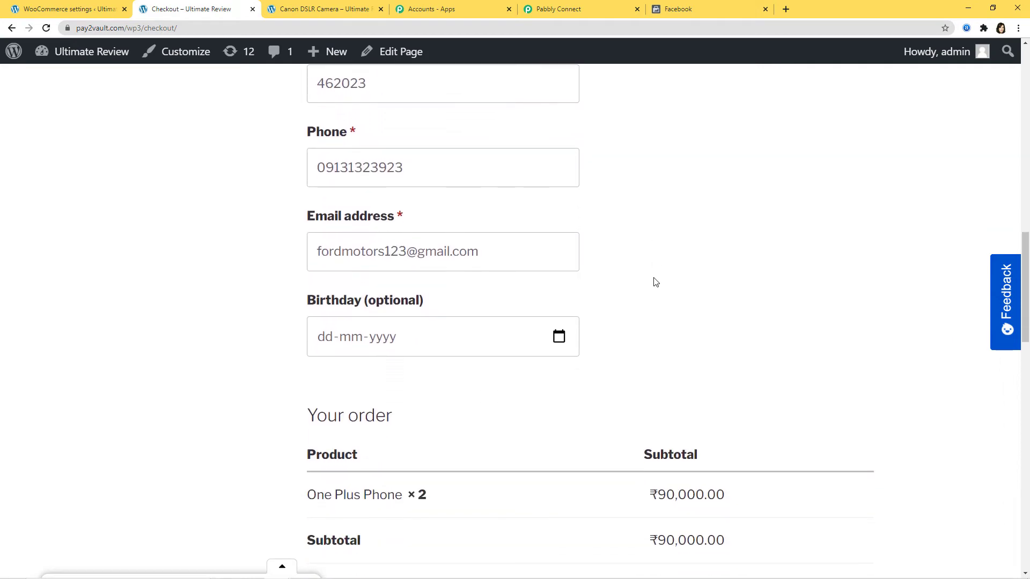
{"action": "scroll", "coordinate": [655, 282], "scroll_direction": "down", "scroll_amount": 3}
{"action": "scroll", "coordinate": [647, 284], "scroll_direction": "down", "scroll_amount": 10}
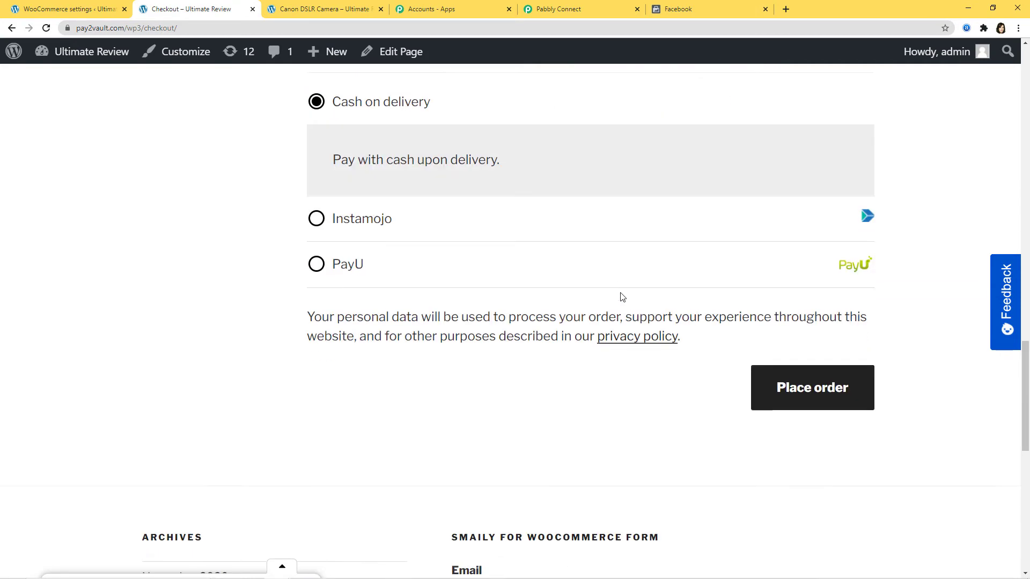
{"action": "left_click", "coordinate": [812, 233]}
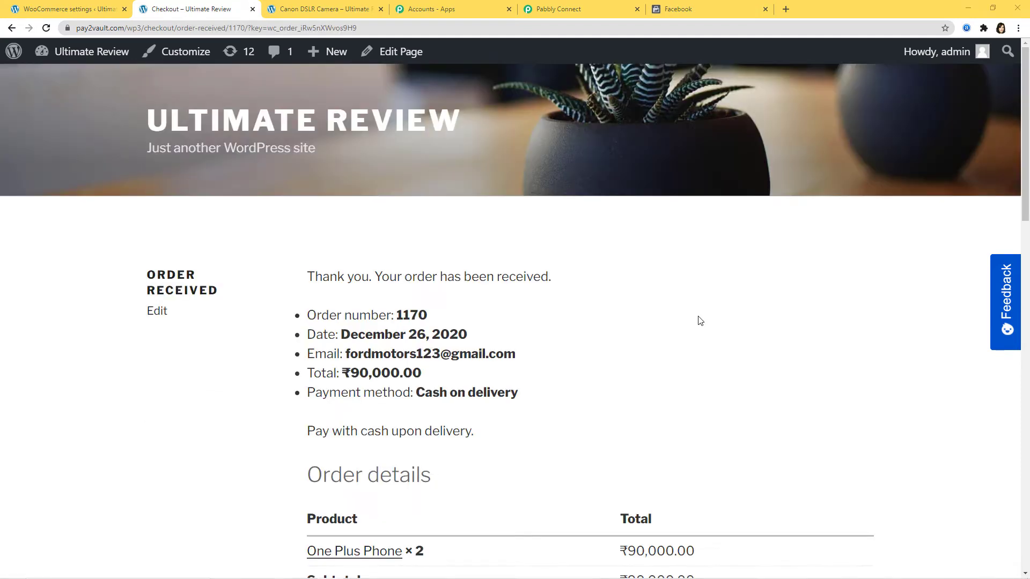
{"action": "scroll", "coordinate": [700, 320], "scroll_direction": "down", "scroll_amount": 2}
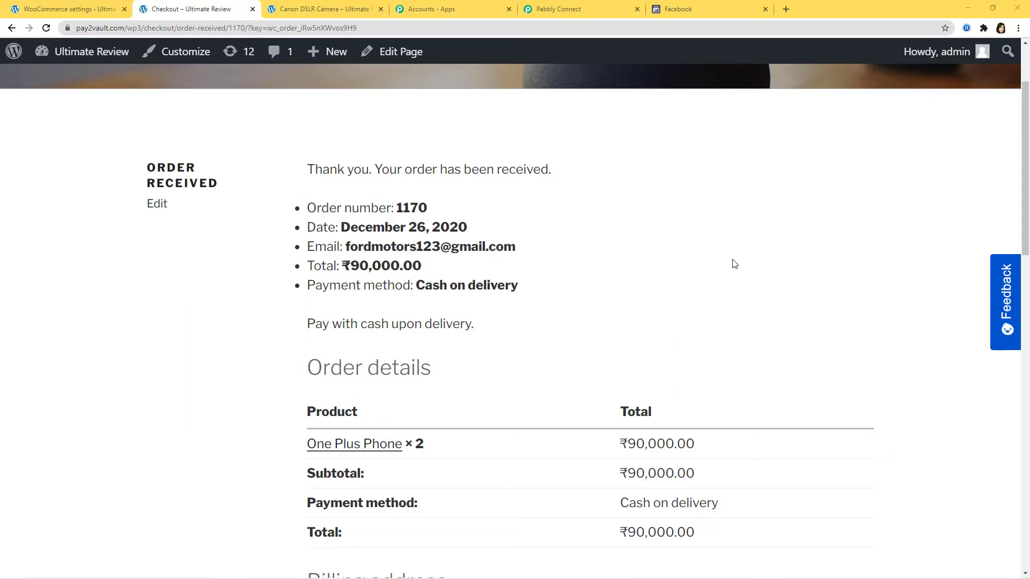
- Review the captured One Plus Phone order data (quantity 2, subtotal 90000.00) and save the trigger
{"action": "scroll", "coordinate": [733, 263], "scroll_direction": "up", "scroll_amount": 2}
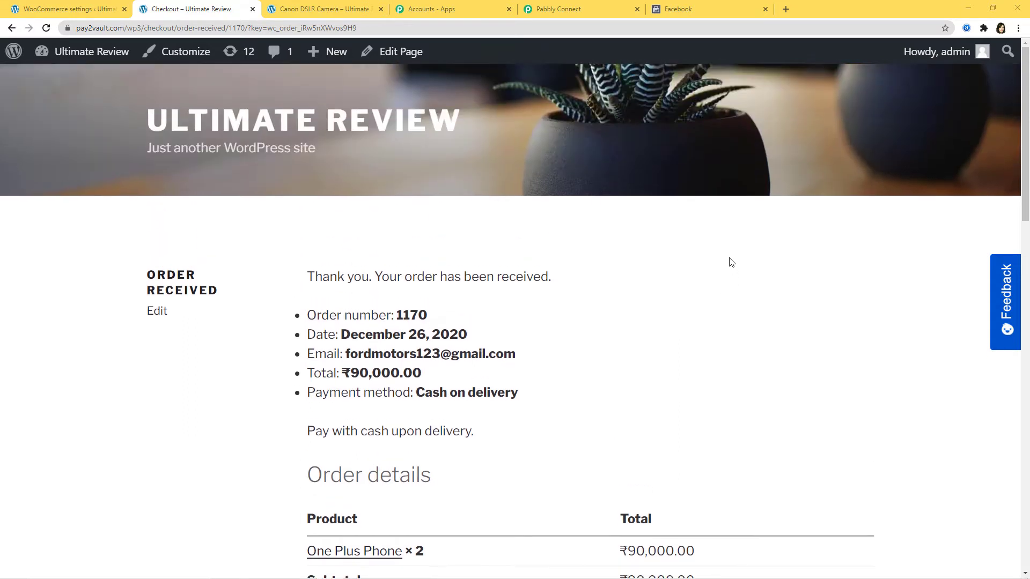
{"action": "left_click", "coordinate": [582, 10]}
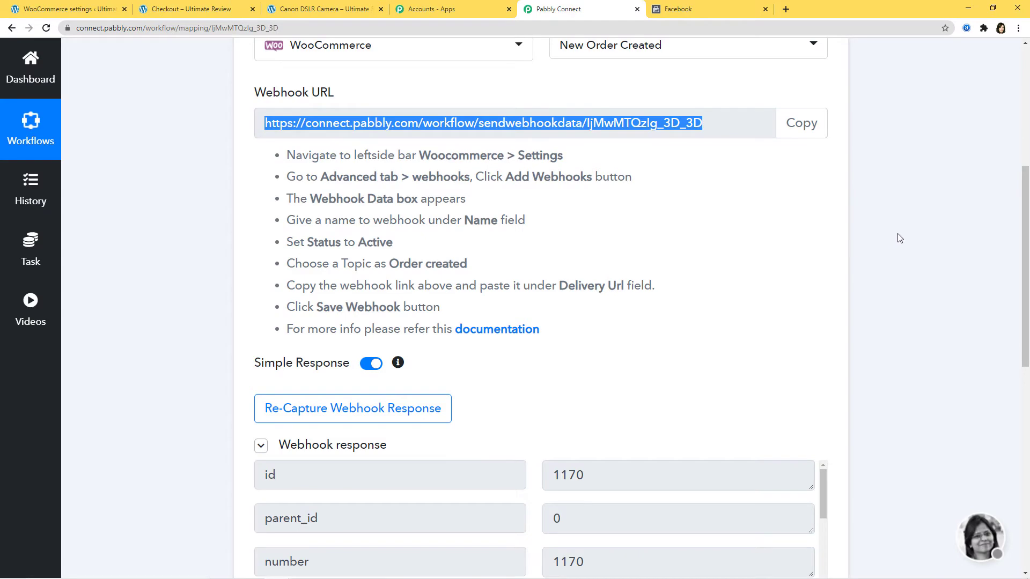
{"action": "scroll", "coordinate": [900, 238], "scroll_direction": "down", "scroll_amount": 6}
{"action": "scroll", "coordinate": [662, 356], "scroll_direction": "down", "scroll_amount": 12}
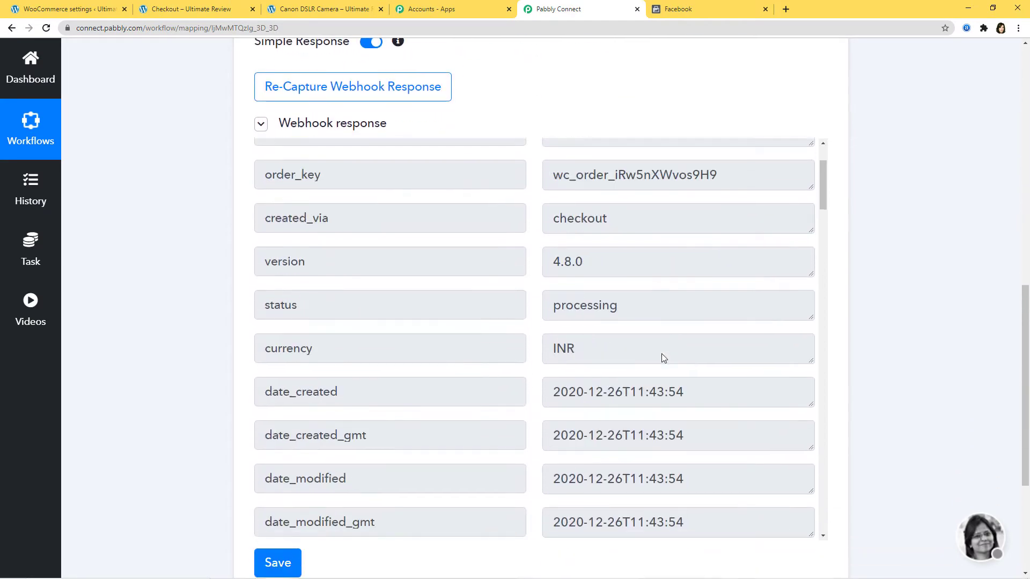
{"action": "scroll", "coordinate": [661, 353], "scroll_direction": "down", "scroll_amount": 5}
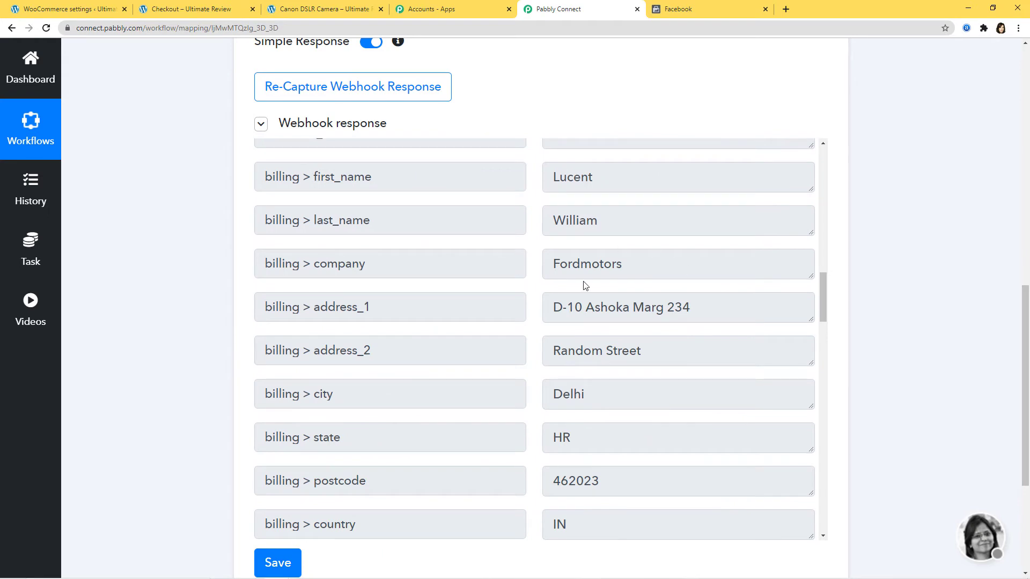
{"action": "scroll", "coordinate": [657, 300], "scroll_direction": "down", "scroll_amount": 10}
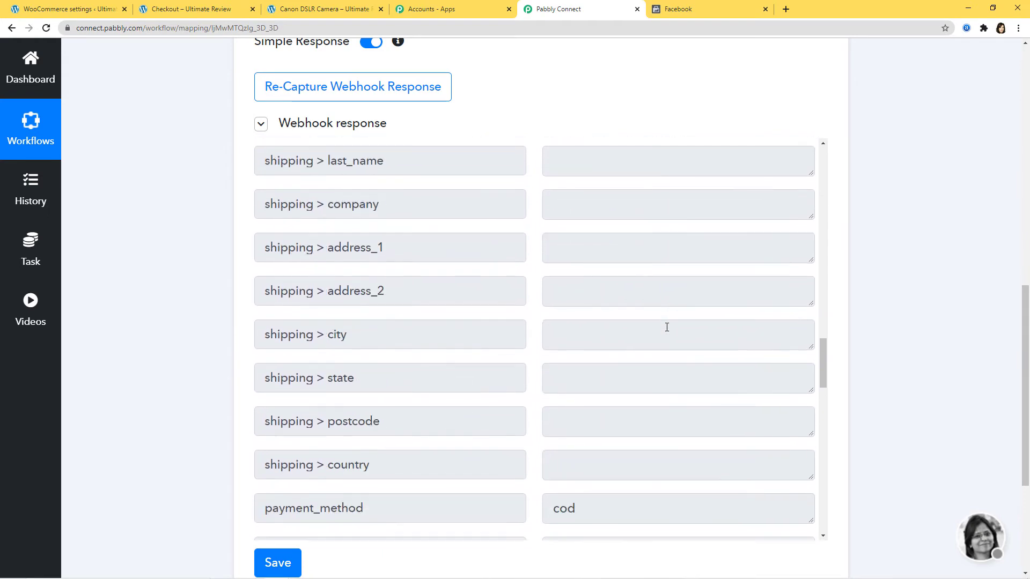
{"action": "scroll", "coordinate": [666, 328], "scroll_direction": "down", "scroll_amount": 15}
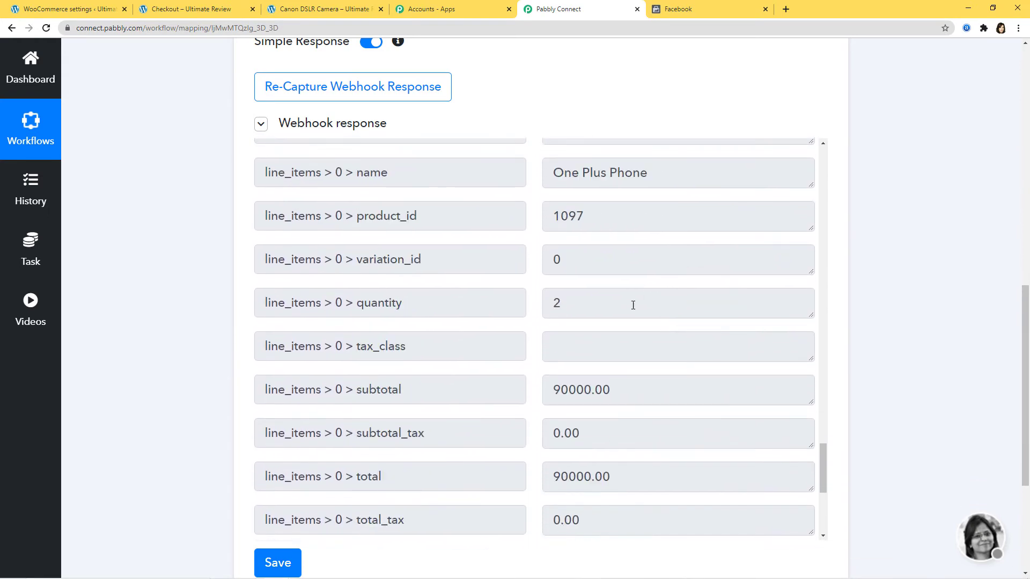
{"action": "scroll", "coordinate": [633, 306], "scroll_direction": "up", "scroll_amount": 2}
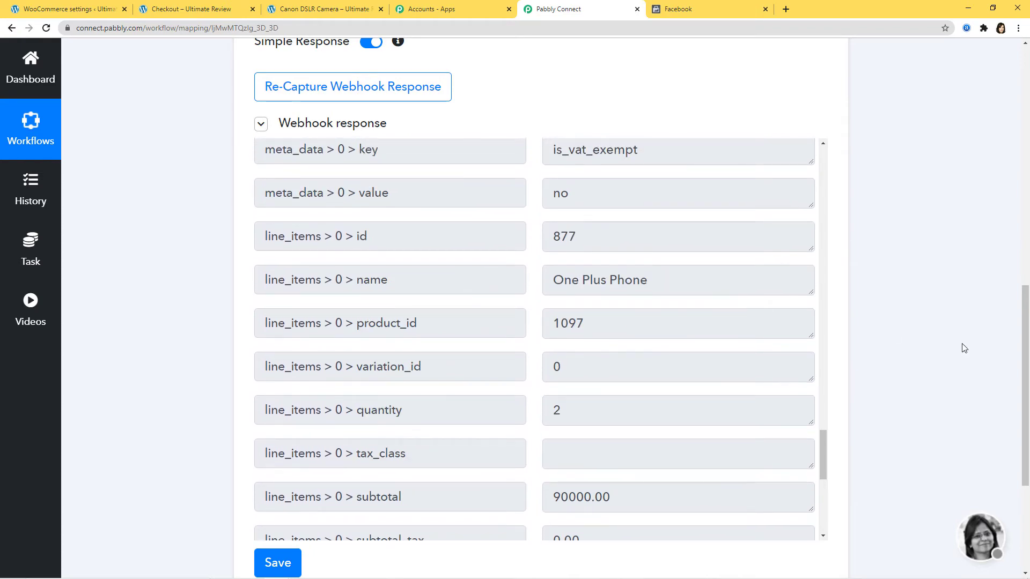
{"action": "scroll", "coordinate": [950, 354], "scroll_direction": "down", "scroll_amount": 4}
{"action": "left_click", "coordinate": [277, 349]}
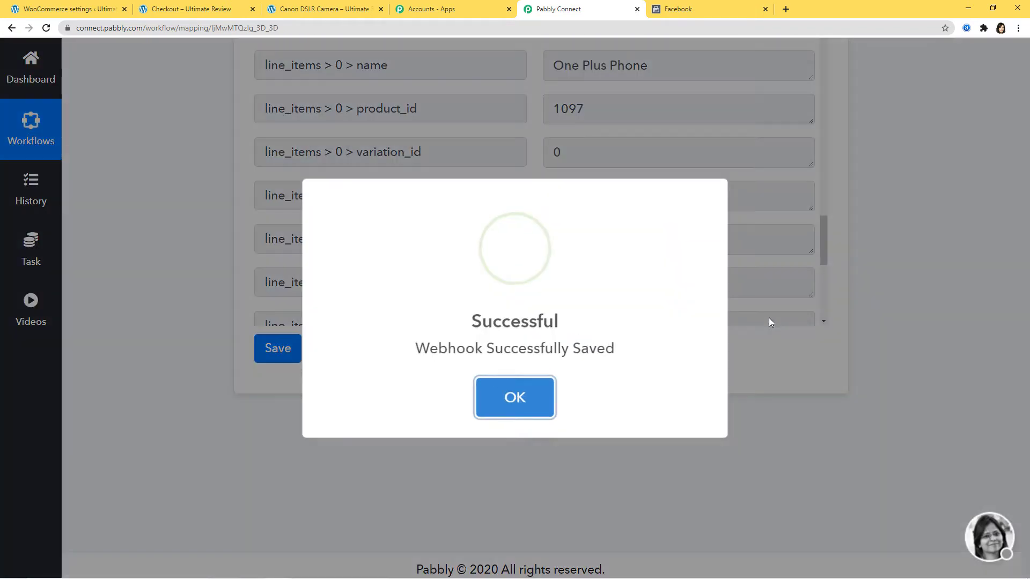
{"action": "left_click", "coordinate": [504, 401]}
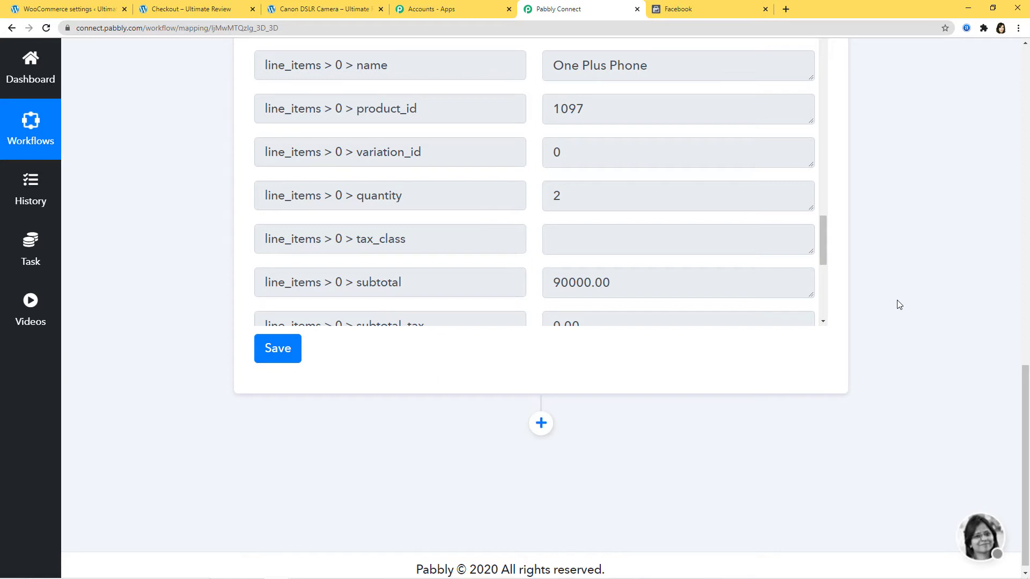
- Add a Facebook Offline Conversions action using the Send Offline Event event
{"action": "left_click", "coordinate": [540, 423]}
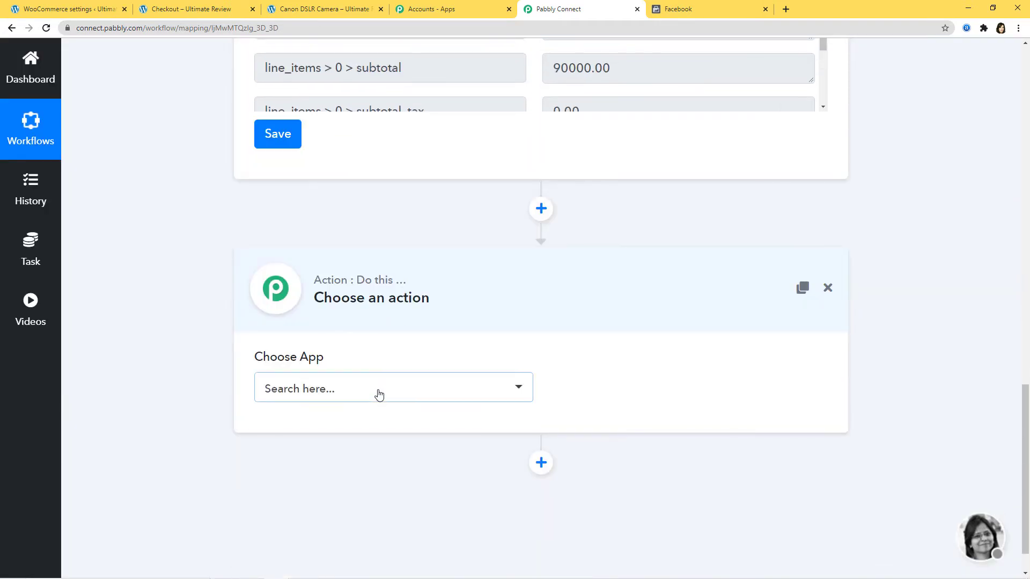
{"action": "left_click", "coordinate": [379, 391]}
{"action": "type", "text": "face"}
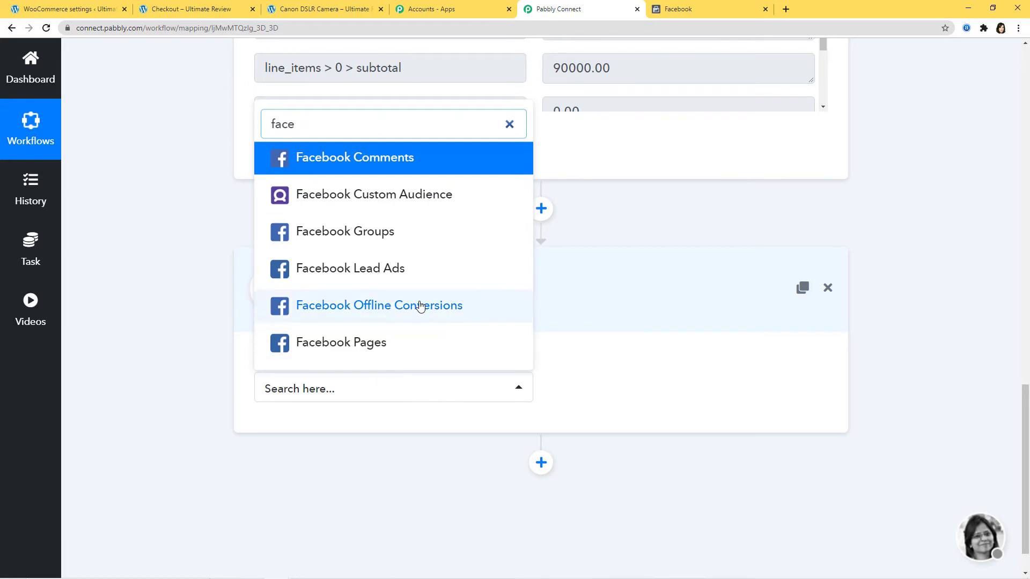
{"action": "left_click", "coordinate": [420, 304]}
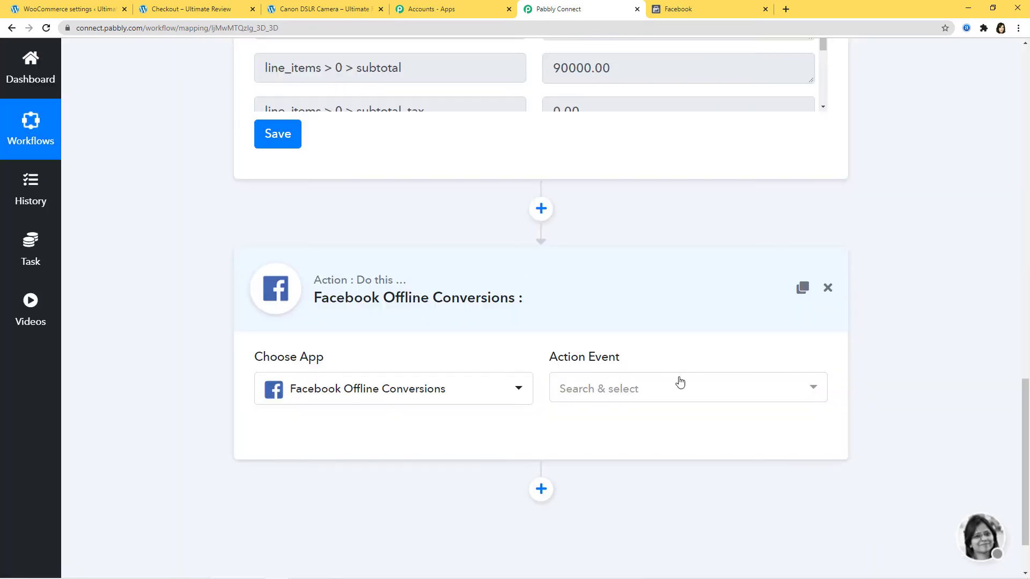
{"action": "left_click", "coordinate": [678, 387]}
{"action": "left_click", "coordinate": [633, 490]}
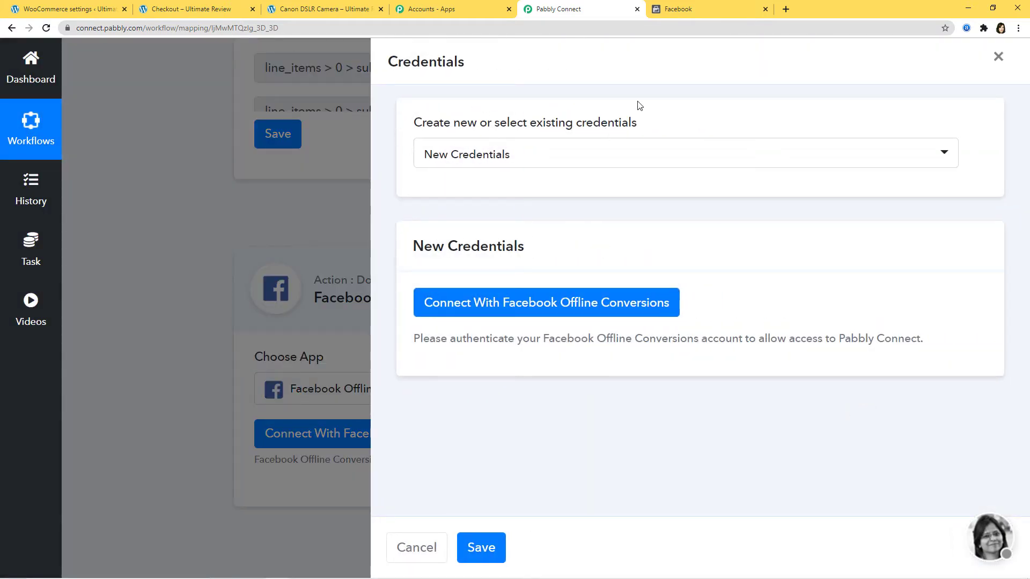
- Authorize the Facebook Offline Conversions account and keep the current business selected
{"action": "left_click", "coordinate": [581, 156]}
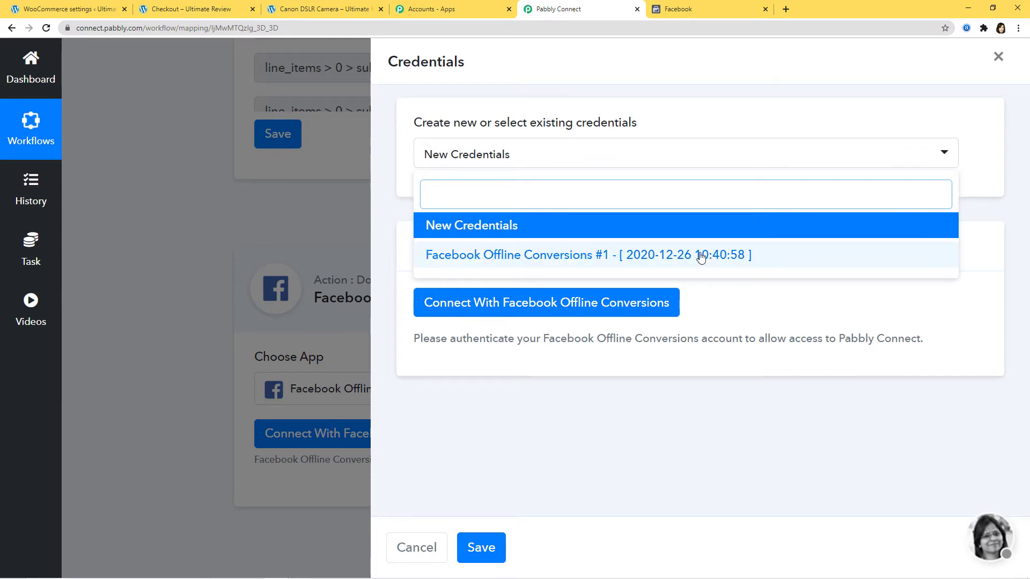
{"action": "left_click", "coordinate": [486, 229]}
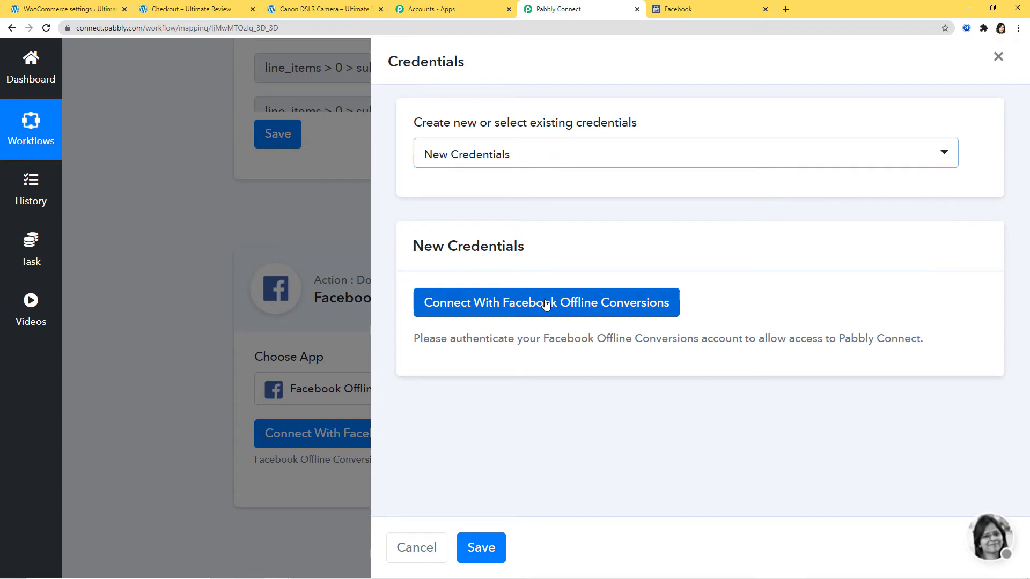
{"action": "left_click", "coordinate": [546, 303]}
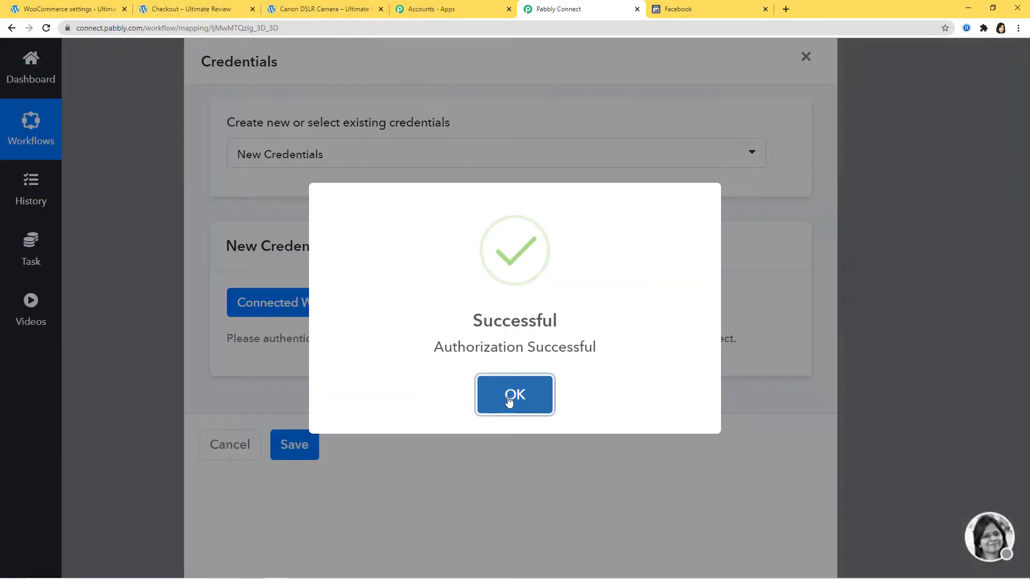
{"action": "left_click", "coordinate": [511, 394]}
{"action": "scroll", "coordinate": [917, 349], "scroll_direction": "down", "scroll_amount": 12}
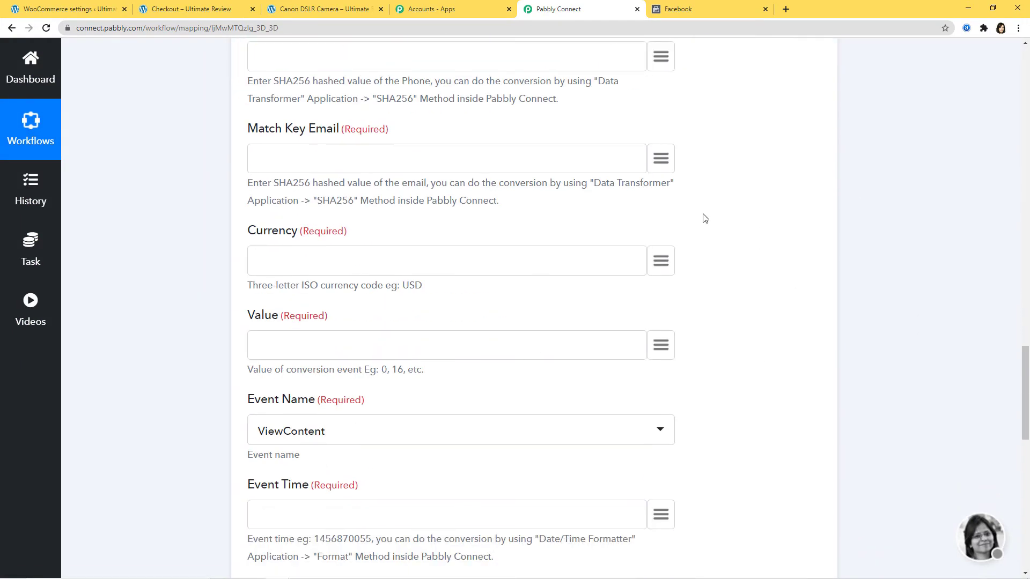
{"action": "scroll", "coordinate": [901, 322], "scroll_direction": "up", "scroll_amount": 15}
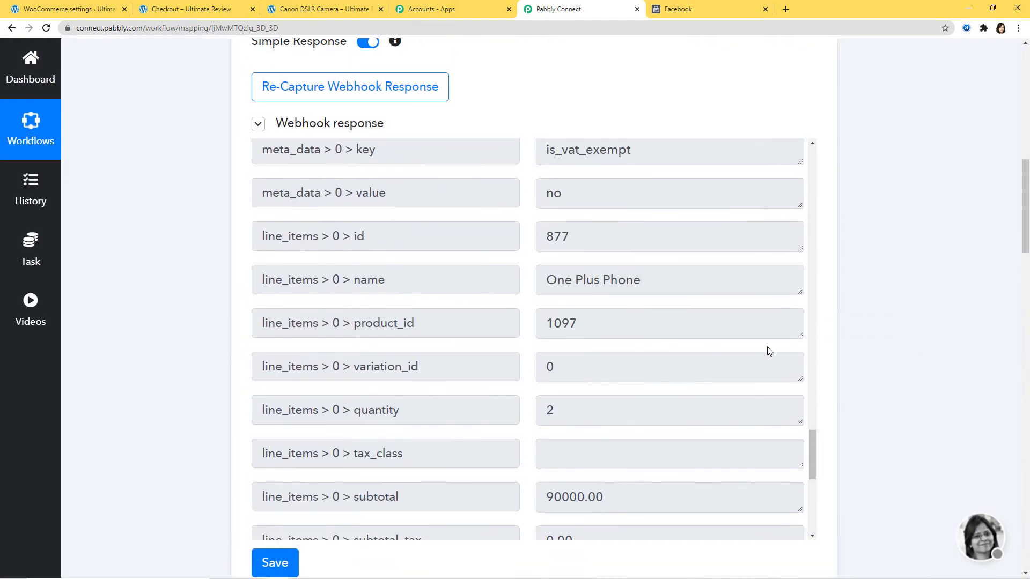
{"action": "scroll", "coordinate": [887, 299], "scroll_direction": "down", "scroll_amount": 13}
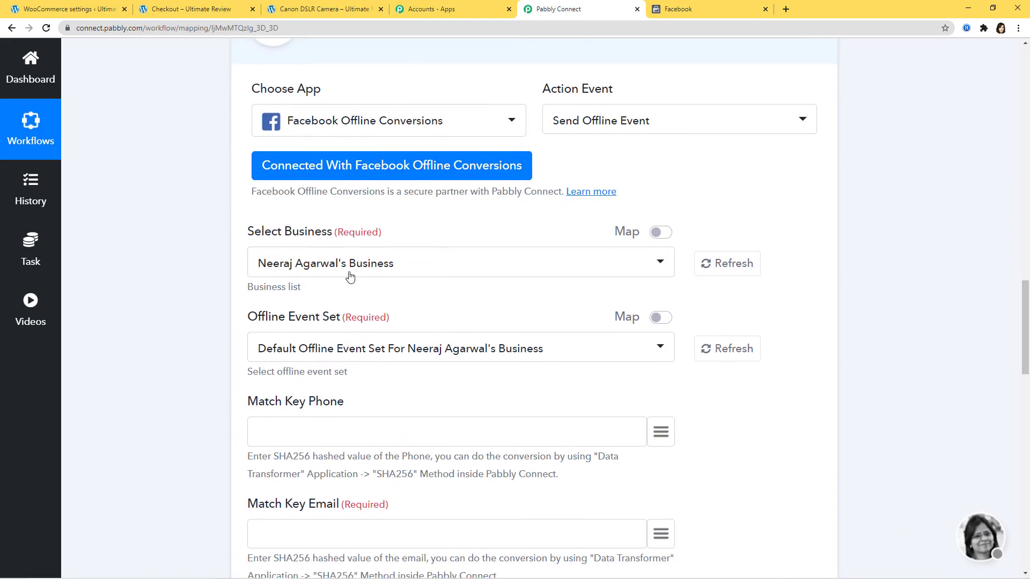
{"action": "left_click", "coordinate": [463, 266]}
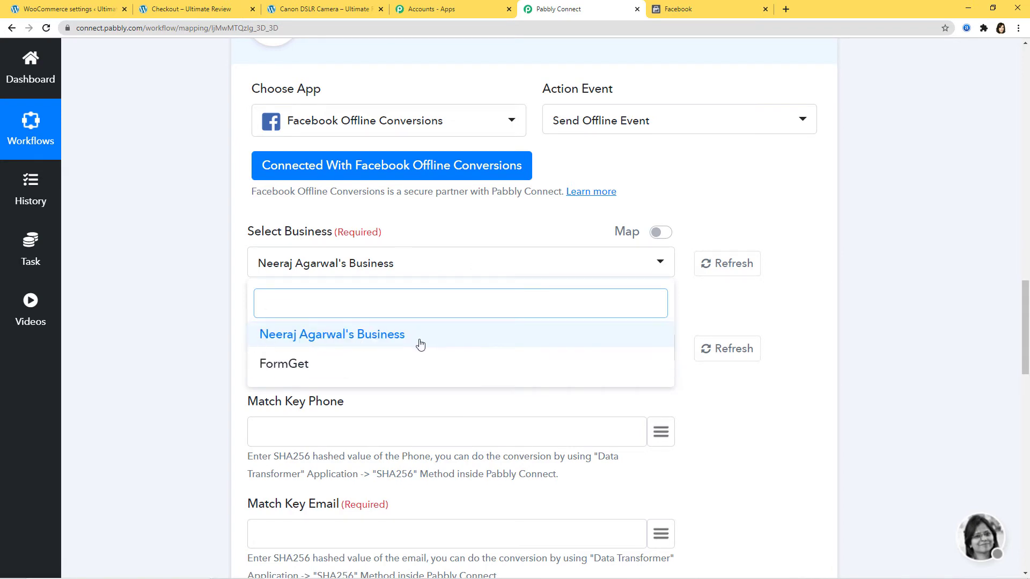
{"action": "left_click", "coordinate": [786, 202]}
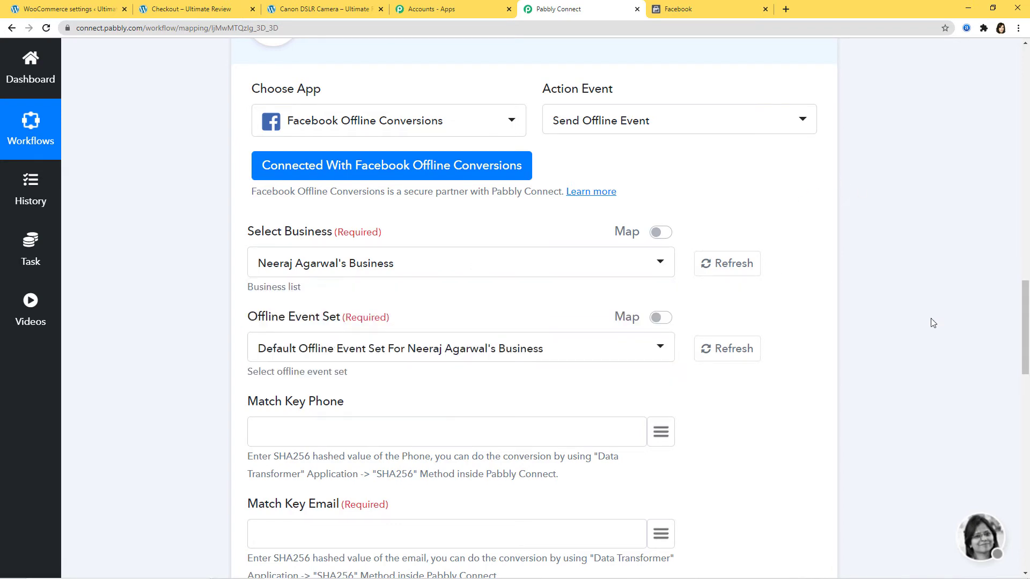
{"action": "left_click", "coordinate": [677, 9]}
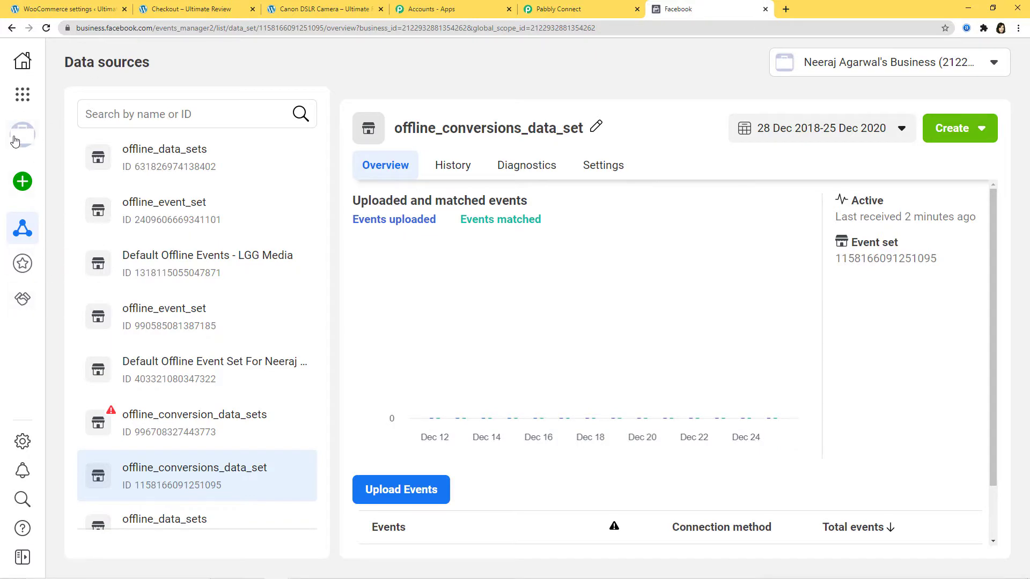
- Check the business account and locate offline_conversions_data_set in Events Manager's Data sources
{"action": "left_click", "coordinate": [128, 137]}
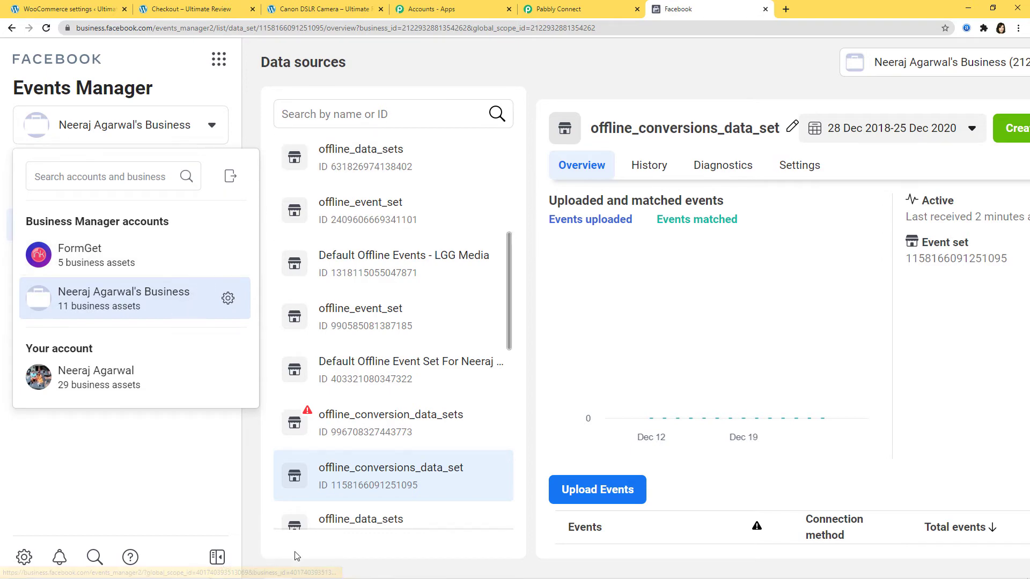
{"action": "left_click", "coordinate": [217, 557]}
{"action": "left_click", "coordinate": [558, 15]}
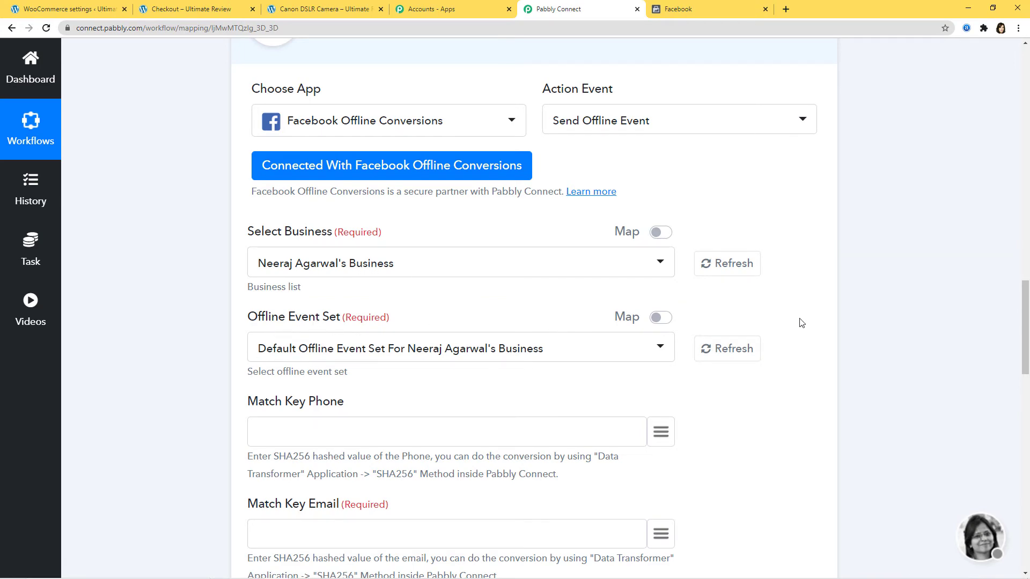
{"action": "left_click", "coordinate": [697, 9]}
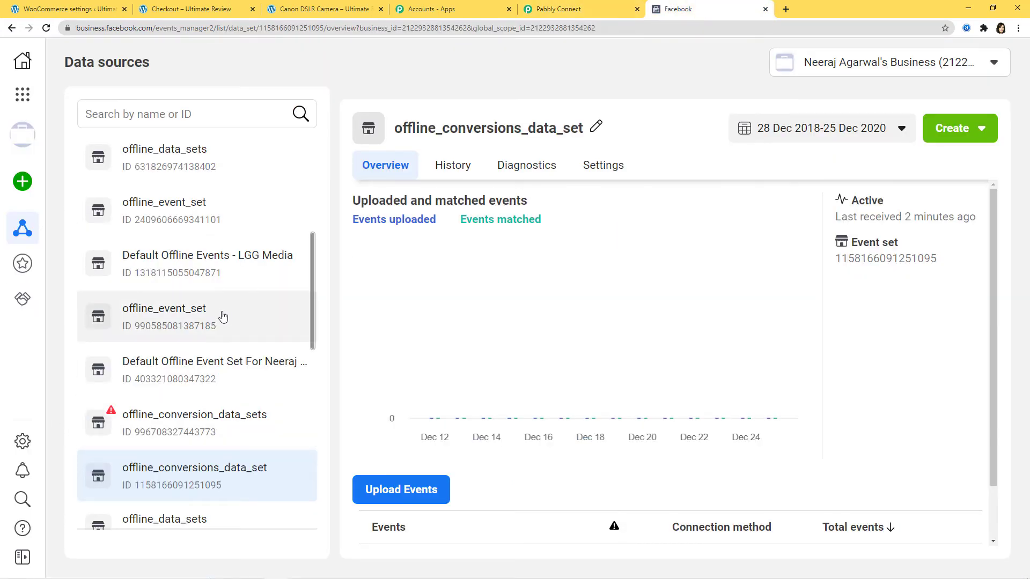
{"action": "scroll", "coordinate": [224, 317], "scroll_direction": "down", "scroll_amount": 12}
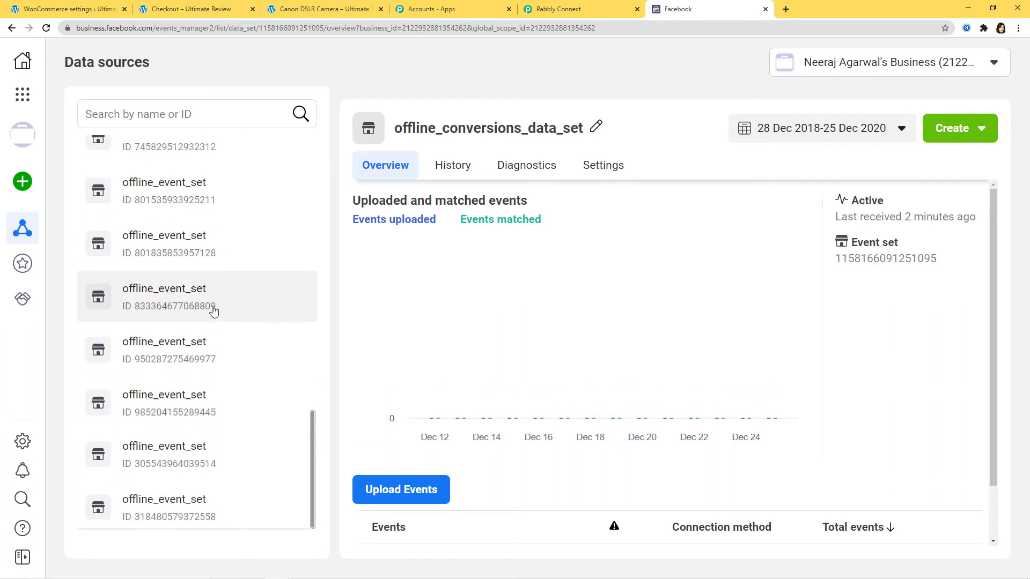
{"action": "scroll", "coordinate": [214, 311], "scroll_direction": "up", "scroll_amount": 10}
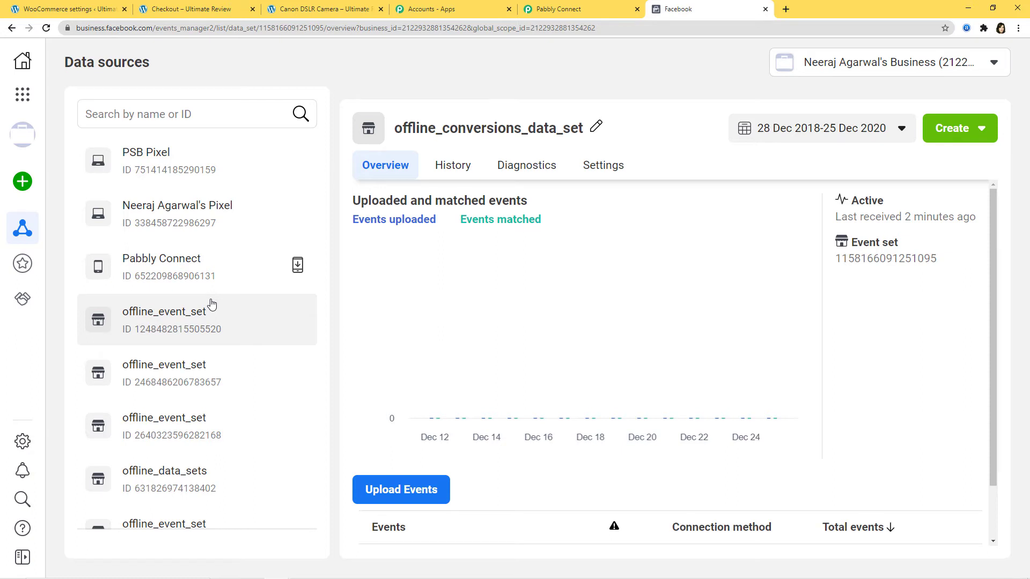
{"action": "scroll", "coordinate": [212, 304], "scroll_direction": "down", "scroll_amount": 4}
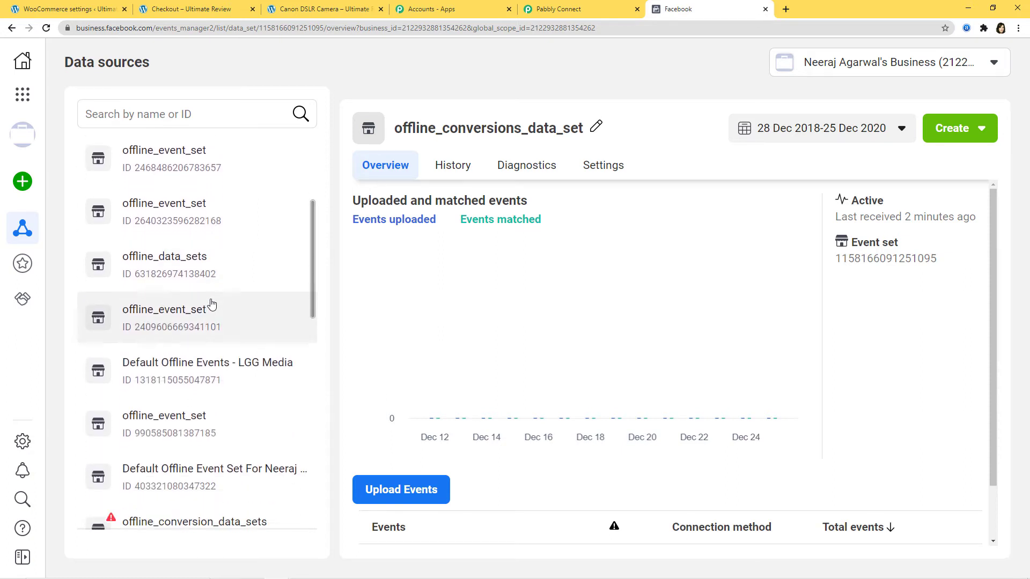
{"action": "scroll", "coordinate": [211, 304], "scroll_direction": "down", "scroll_amount": 4}
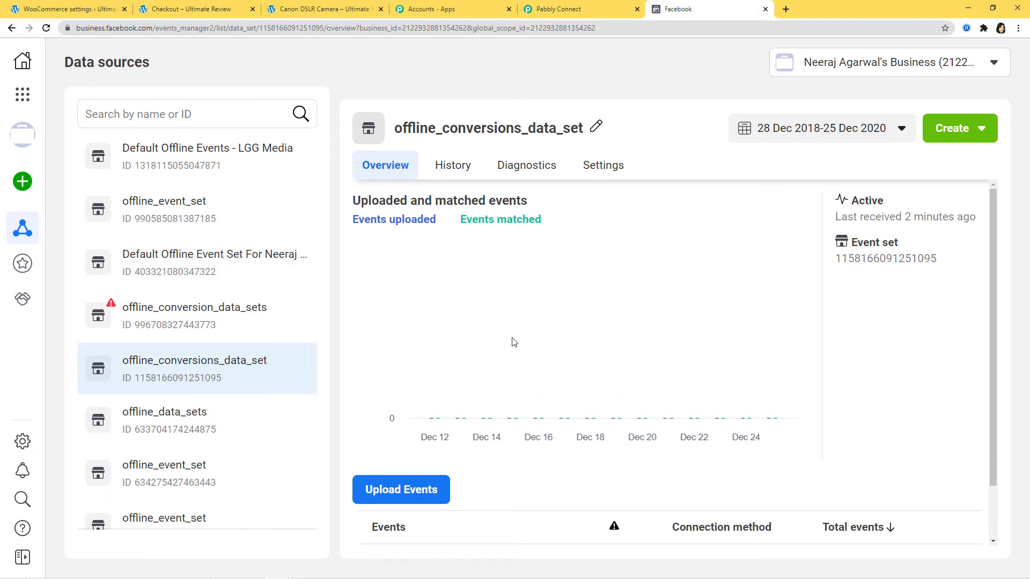
{"action": "left_click", "coordinate": [569, 8]}
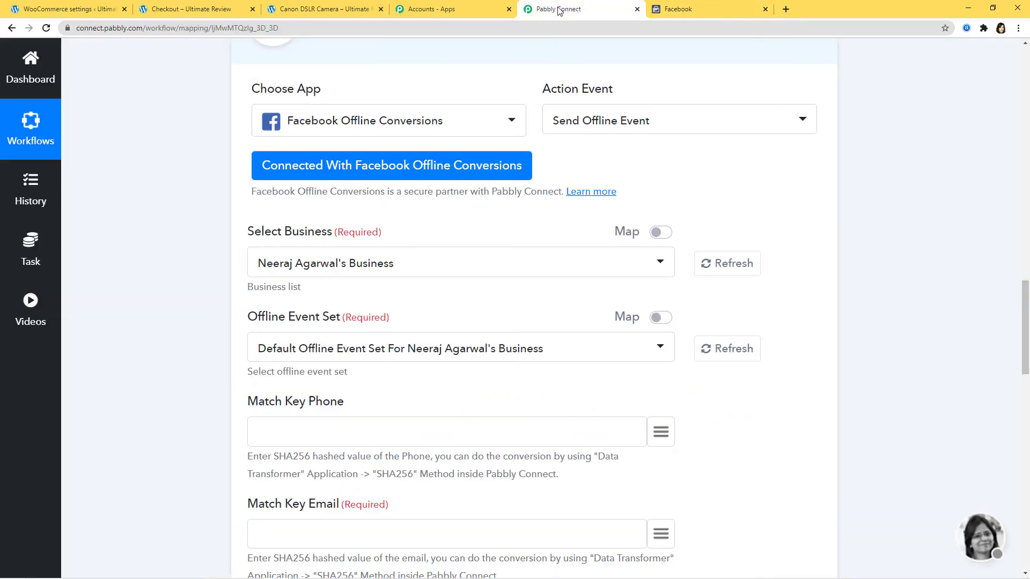
- Select offline_conversions_data_set as the offline event set and look up the billing phone field
{"action": "left_click", "coordinate": [555, 354]}
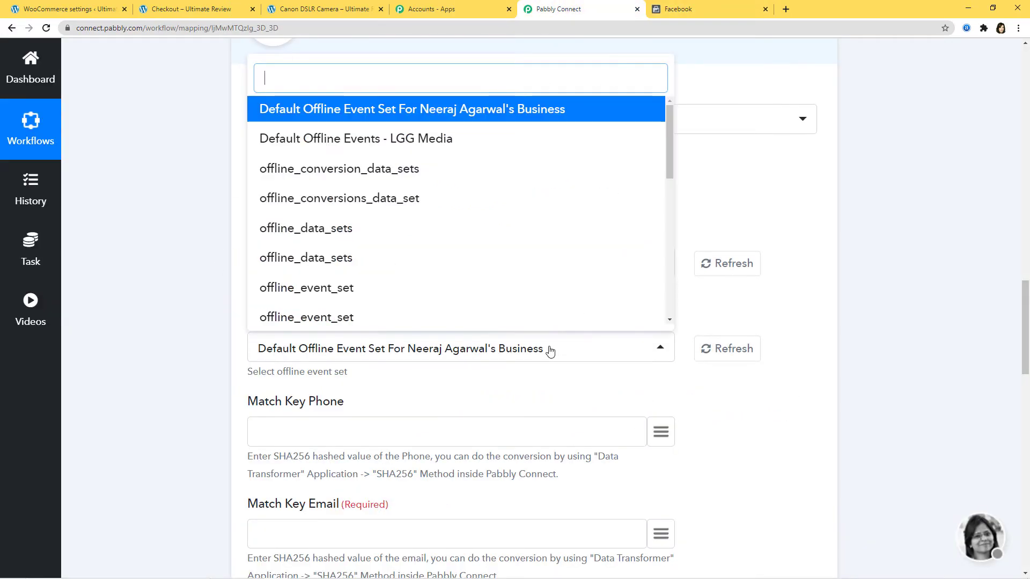
{"action": "left_click", "coordinate": [319, 209]}
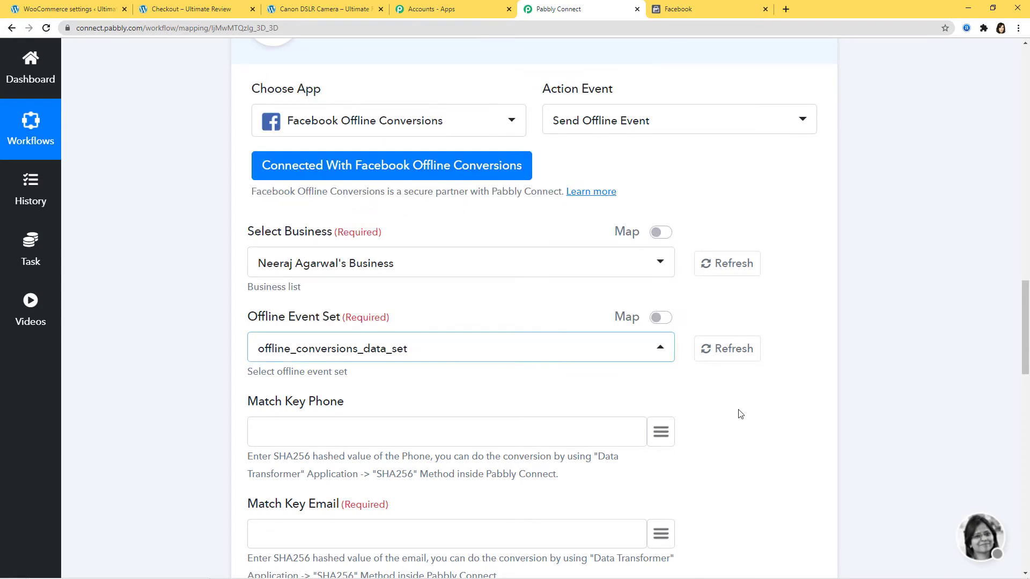
{"action": "scroll", "coordinate": [741, 414], "scroll_direction": "down", "scroll_amount": 2}
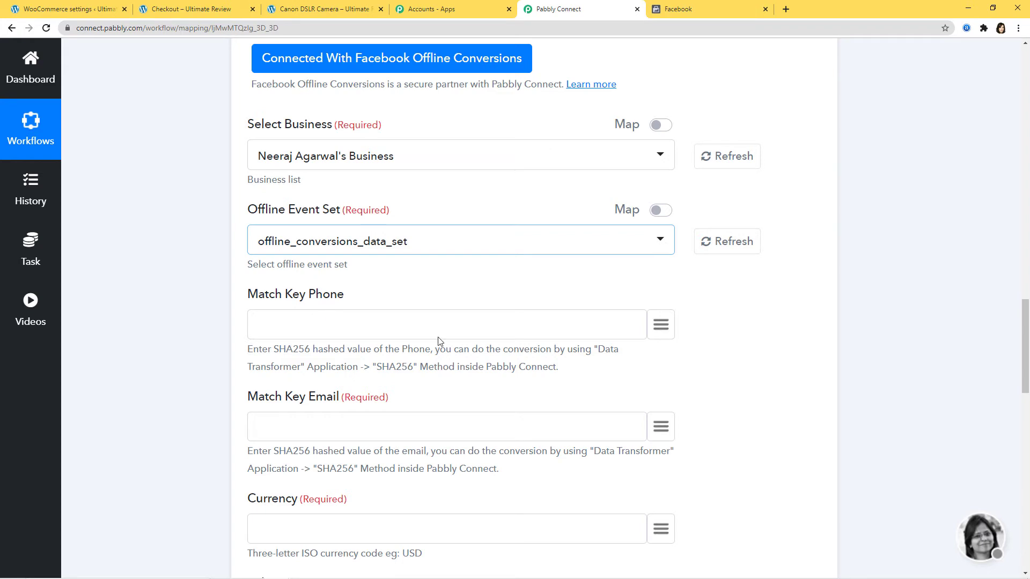
{"action": "left_click", "coordinate": [661, 327]}
{"action": "type", "text": "ph"}
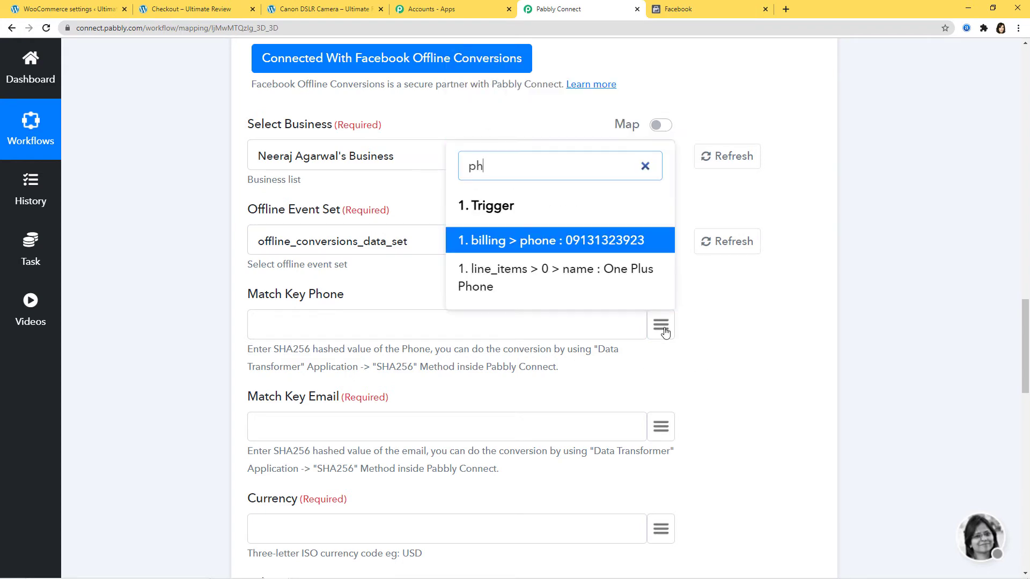
{"action": "type", "text": "o"}
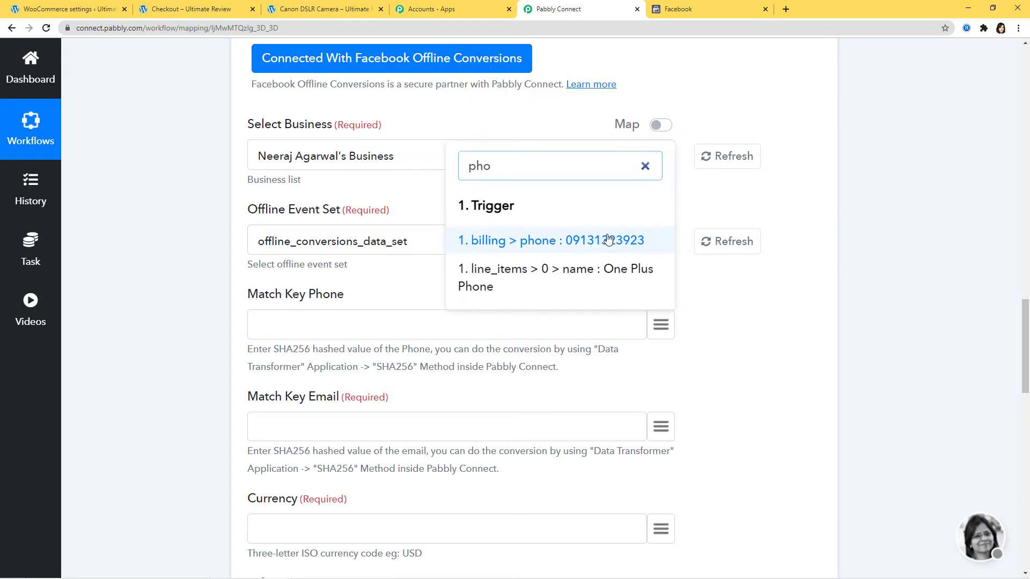
{"action": "left_click", "coordinate": [609, 240]}
{"action": "left_click", "coordinate": [743, 361]}
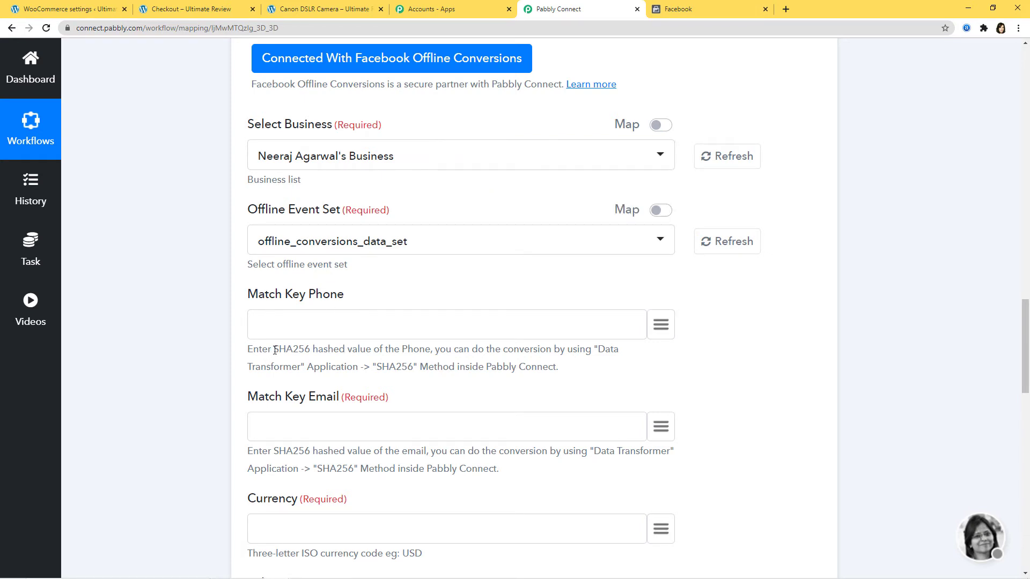
- Review the SHA256 hashing requirement in the phone and email match-key hints
{"action": "left_click_drag", "start_coordinate": [274, 350], "coordinate": [310, 349]}
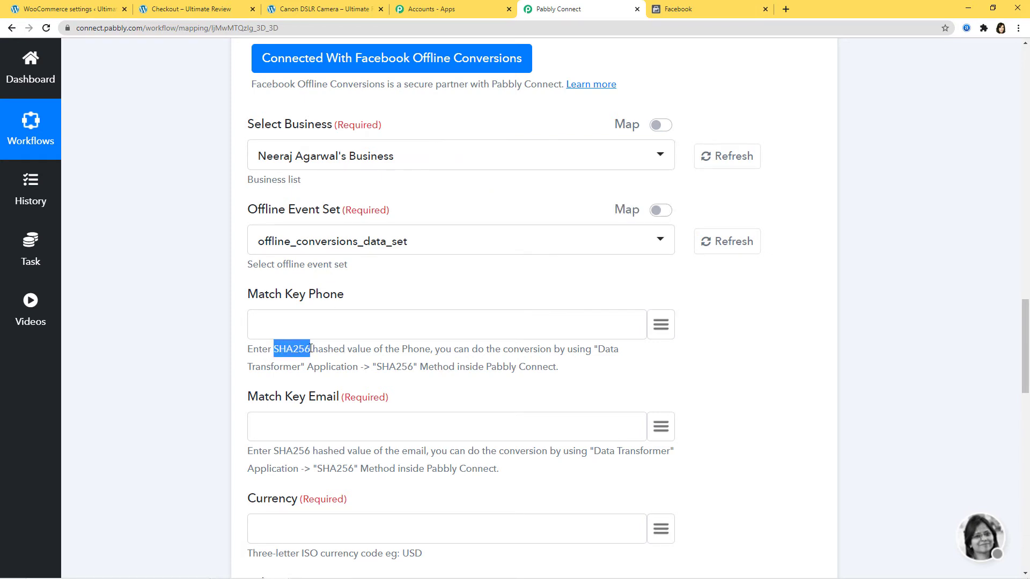
{"action": "left_click", "coordinate": [346, 365]}
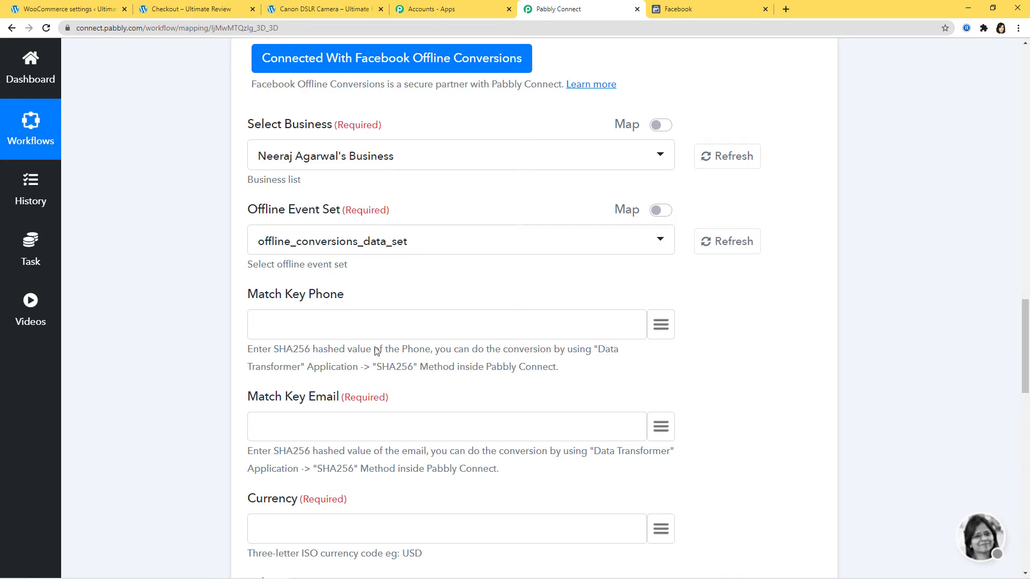
{"action": "scroll", "coordinate": [756, 392], "scroll_direction": "down", "scroll_amount": 4}
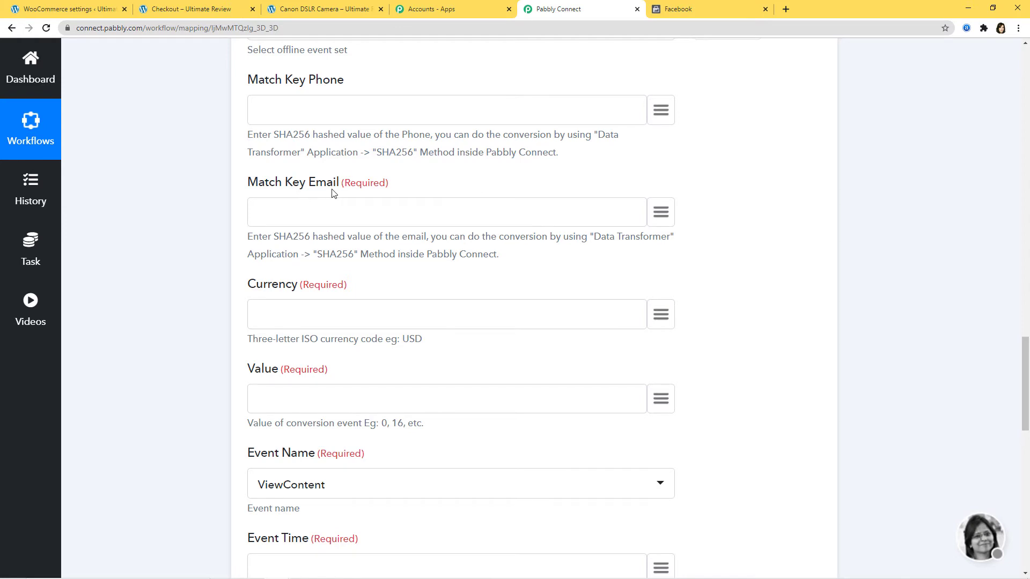
{"action": "left_click_drag", "start_coordinate": [288, 236], "coordinate": [308, 236]}
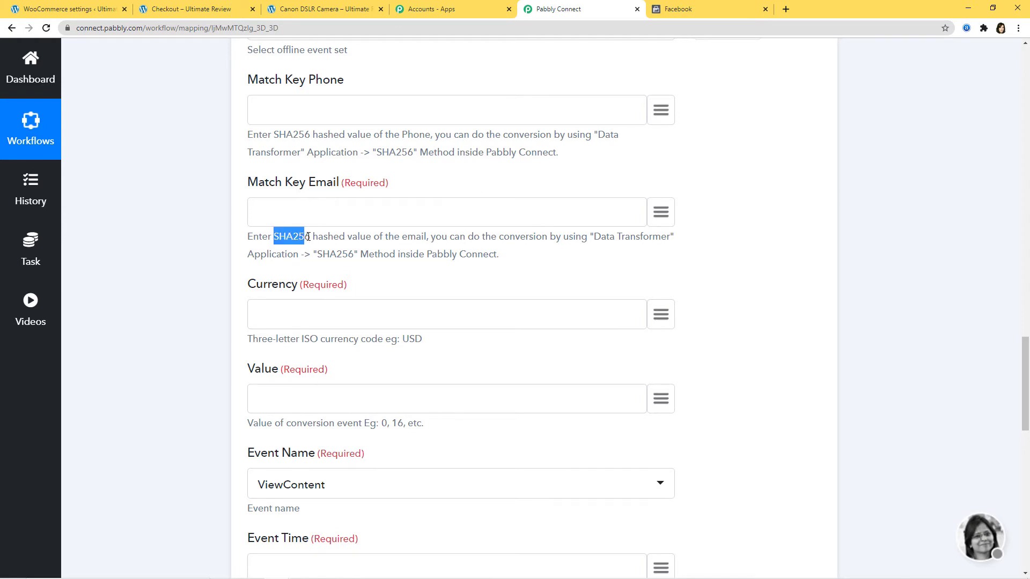
{"action": "left_click", "coordinate": [372, 248]}
{"action": "left_click_drag", "start_coordinate": [274, 237], "coordinate": [313, 236]}
{"action": "left_click", "coordinate": [503, 253]}
{"action": "scroll", "coordinate": [883, 318], "scroll_direction": "up", "scroll_amount": 20}
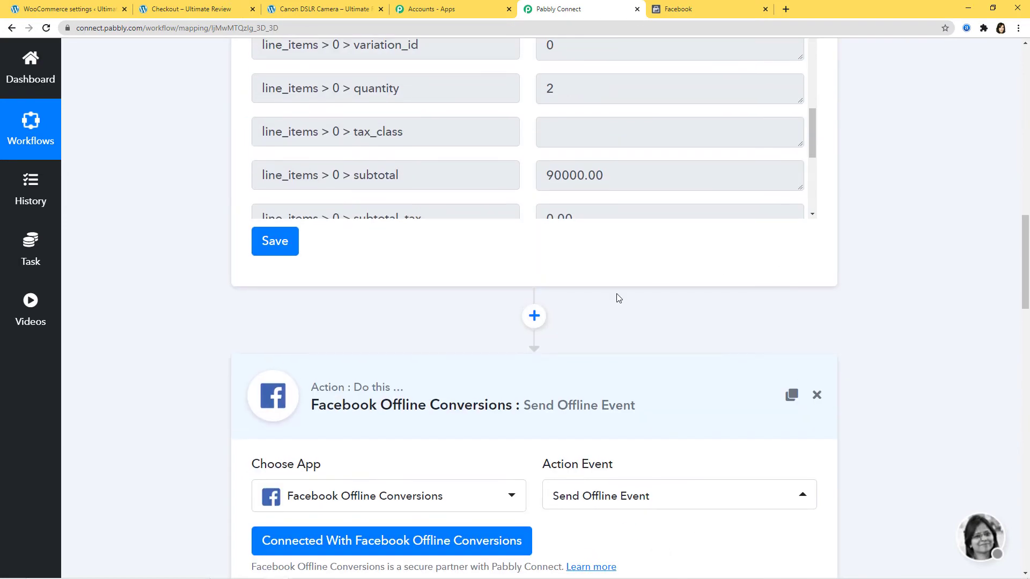
- Insert a Data Transformer SHA256 step before the Facebook action and connect it
{"action": "left_click", "coordinate": [533, 315]}
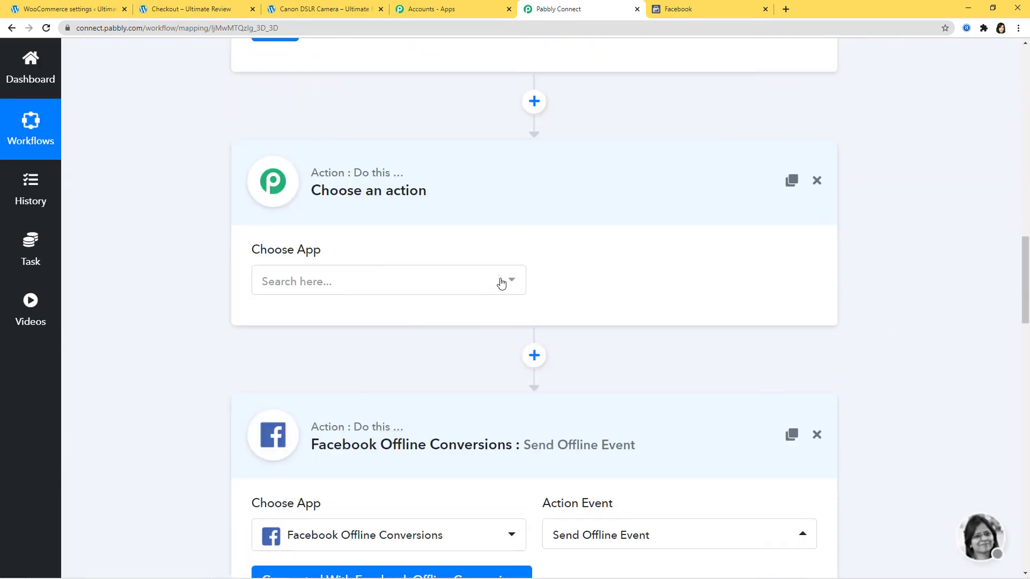
{"action": "left_click", "coordinate": [501, 283]}
{"action": "type", "text": "dat"}
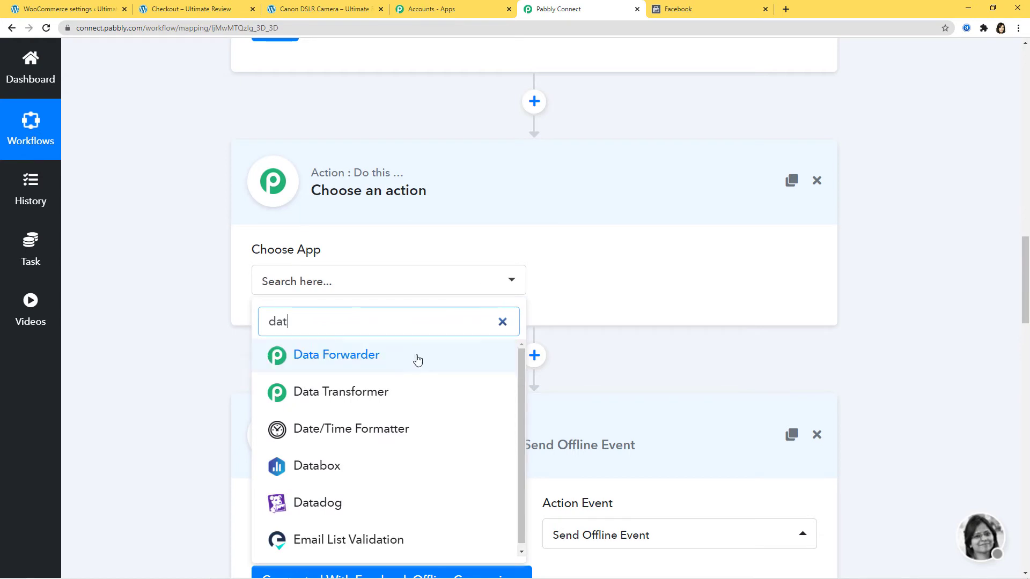
{"action": "left_click", "coordinate": [408, 392]}
{"action": "left_click", "coordinate": [648, 287]}
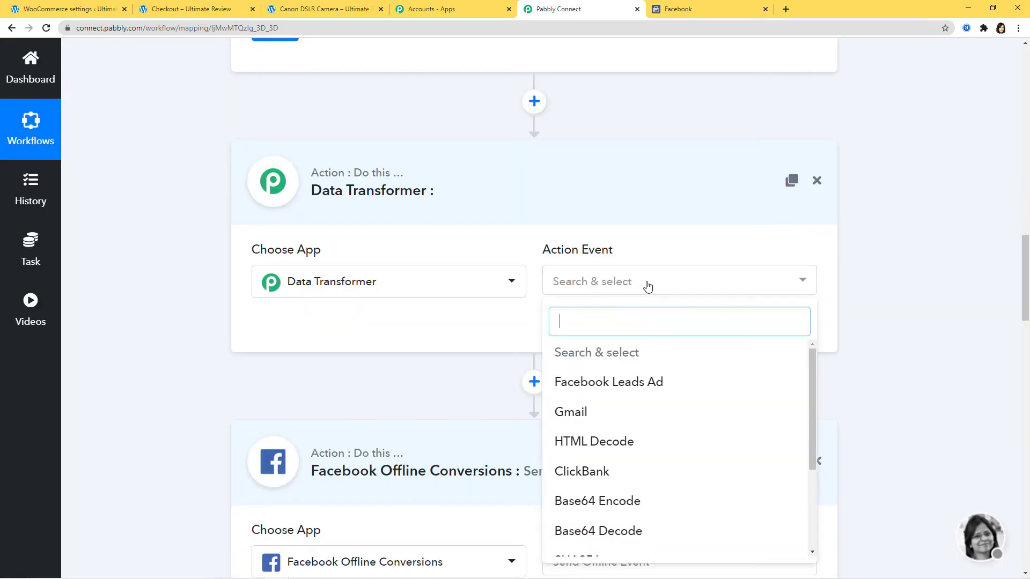
{"action": "scroll", "coordinate": [667, 462], "scroll_direction": "down", "scroll_amount": 3}
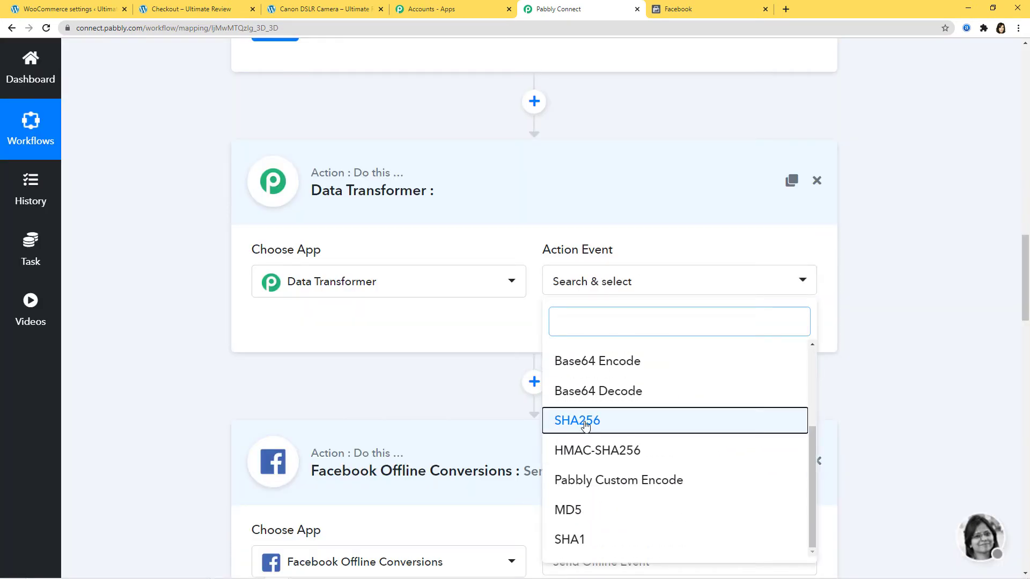
{"action": "left_click", "coordinate": [584, 422]}
{"action": "left_click", "coordinate": [354, 329]}
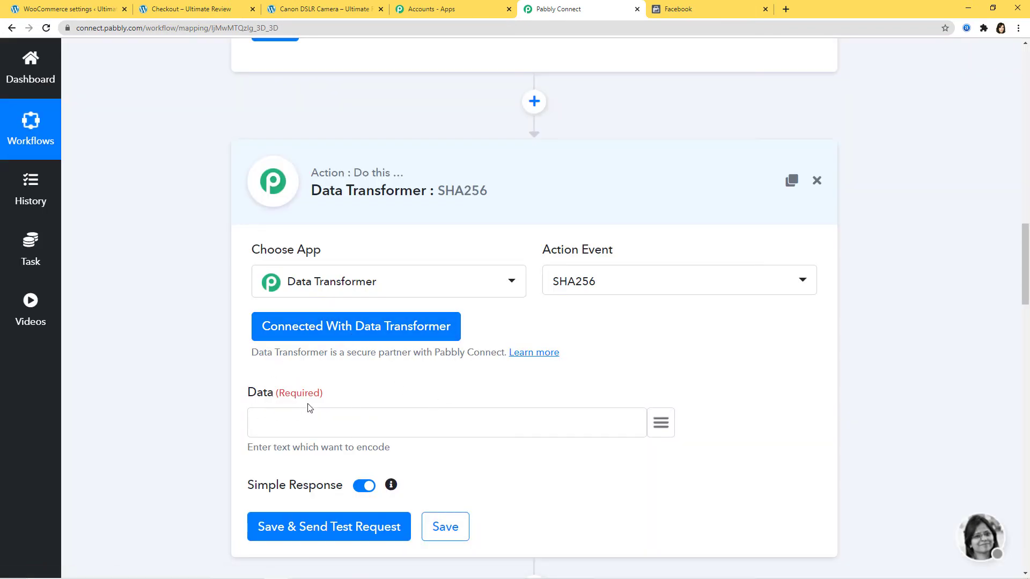
- Map billing phone into Data, test to get the encoded hash, and save the step
{"action": "left_click", "coordinate": [660, 423]}
{"action": "type", "text": "pho"}
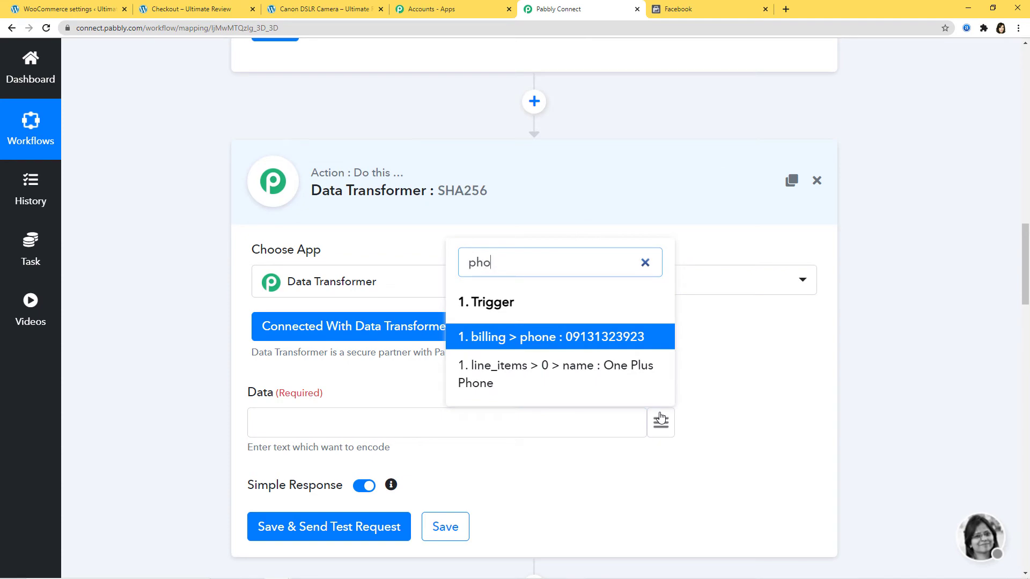
{"action": "left_click", "coordinate": [561, 339]}
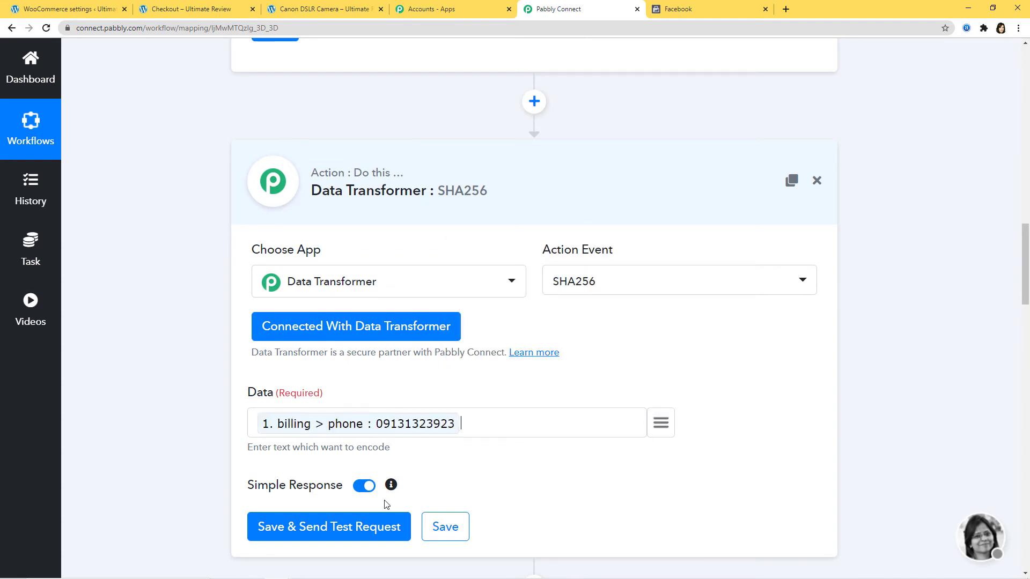
{"action": "left_click", "coordinate": [360, 530]}
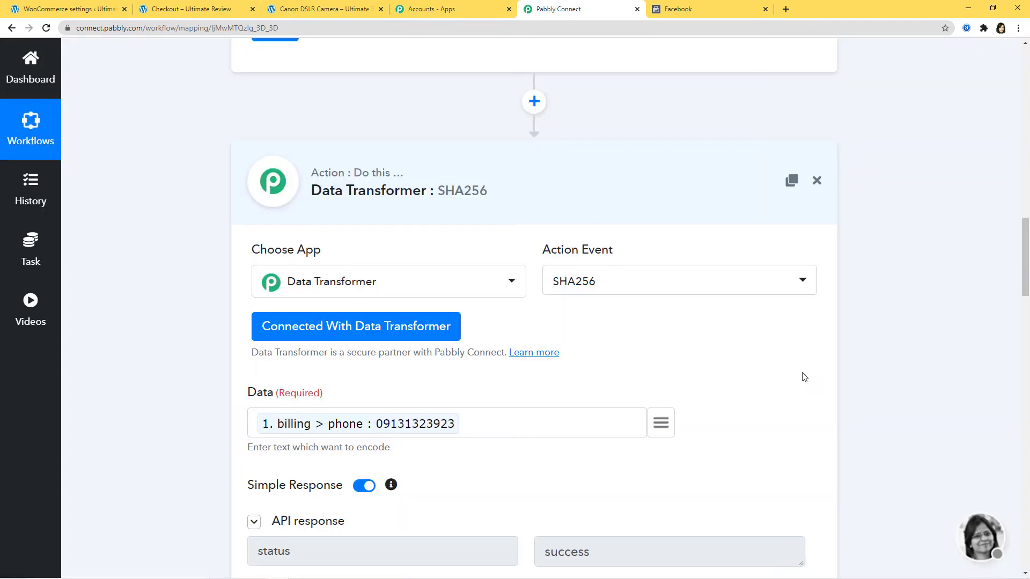
{"action": "scroll", "coordinate": [803, 376], "scroll_direction": "down", "scroll_amount": 3}
{"action": "scroll", "coordinate": [794, 365], "scroll_direction": "down", "scroll_amount": 3}
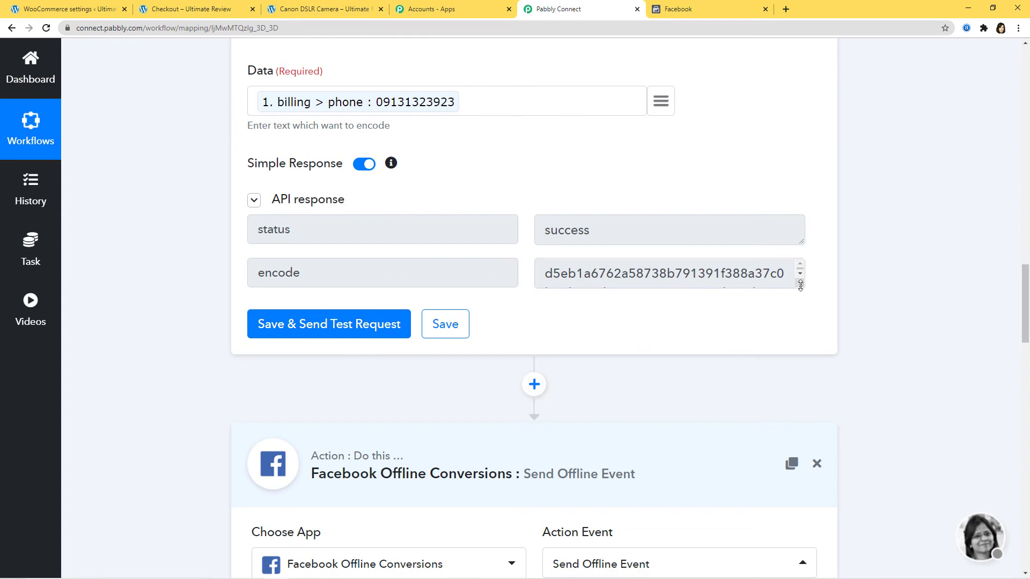
{"action": "left_click_drag", "start_coordinate": [800, 286], "coordinate": [800, 308]}
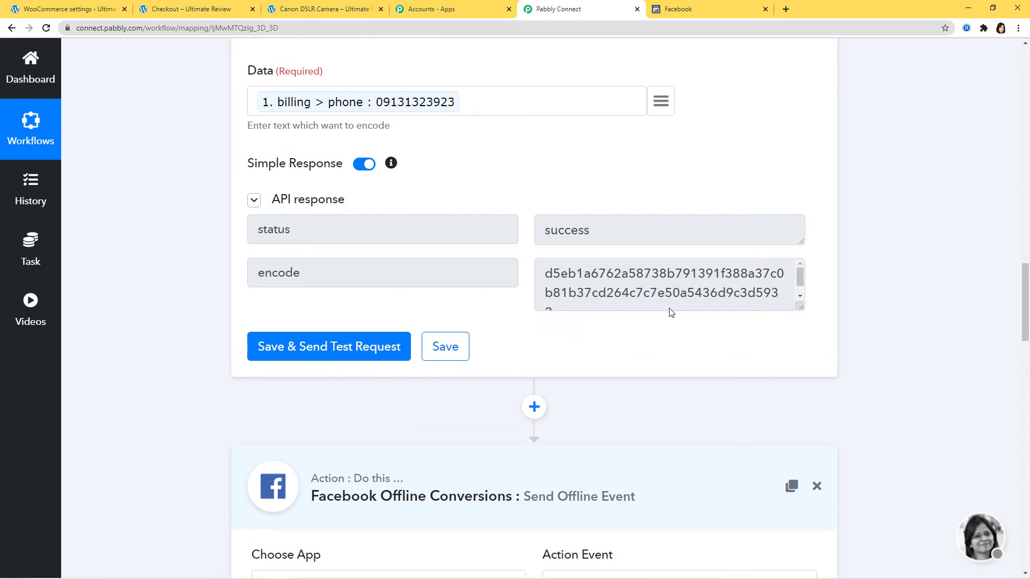
{"action": "scroll", "coordinate": [862, 409], "scroll_direction": "down", "scroll_amount": 12}
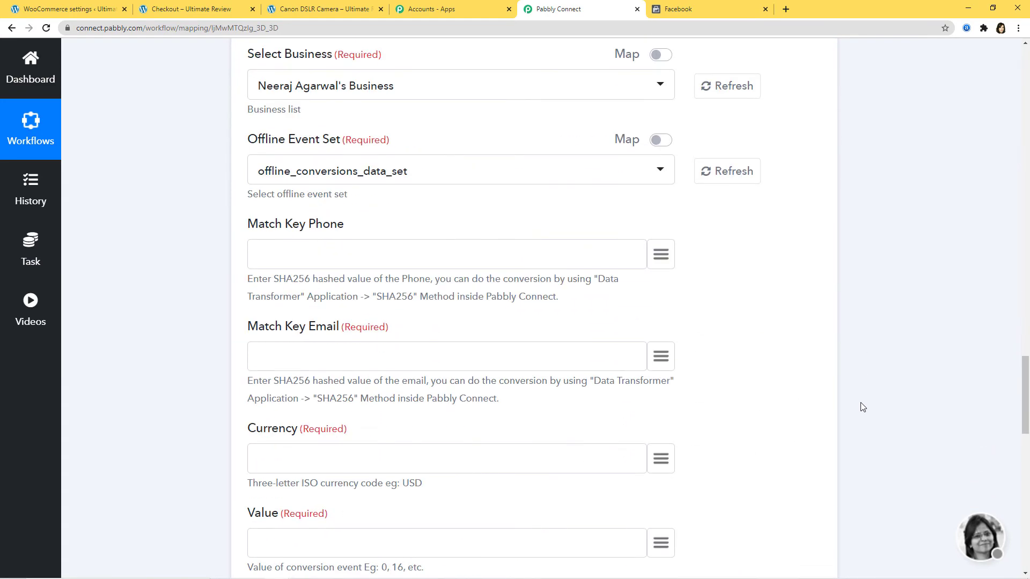
{"action": "scroll", "coordinate": [807, 407], "scroll_direction": "up", "scroll_amount": 12}
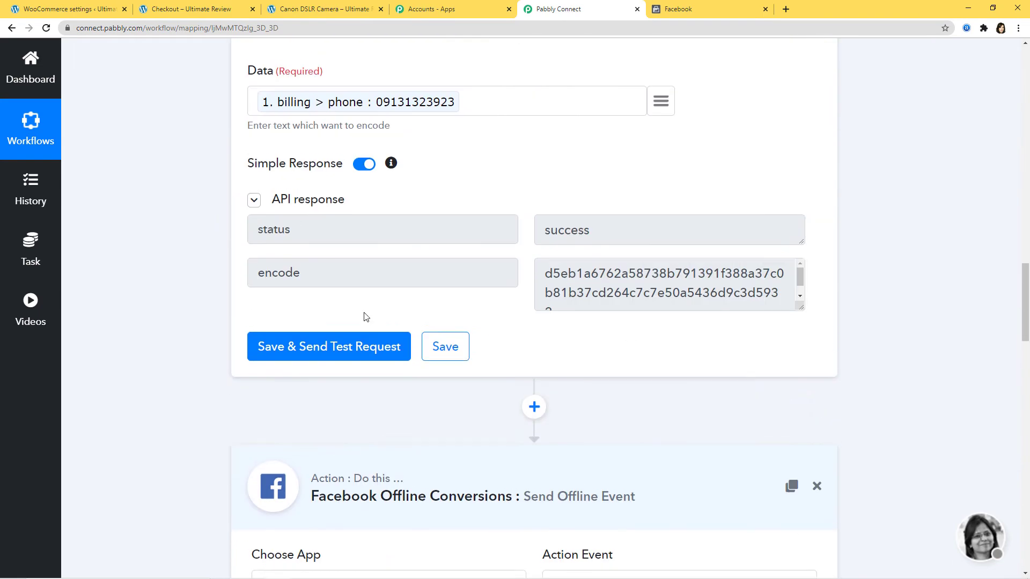
{"action": "left_click", "coordinate": [437, 347]}
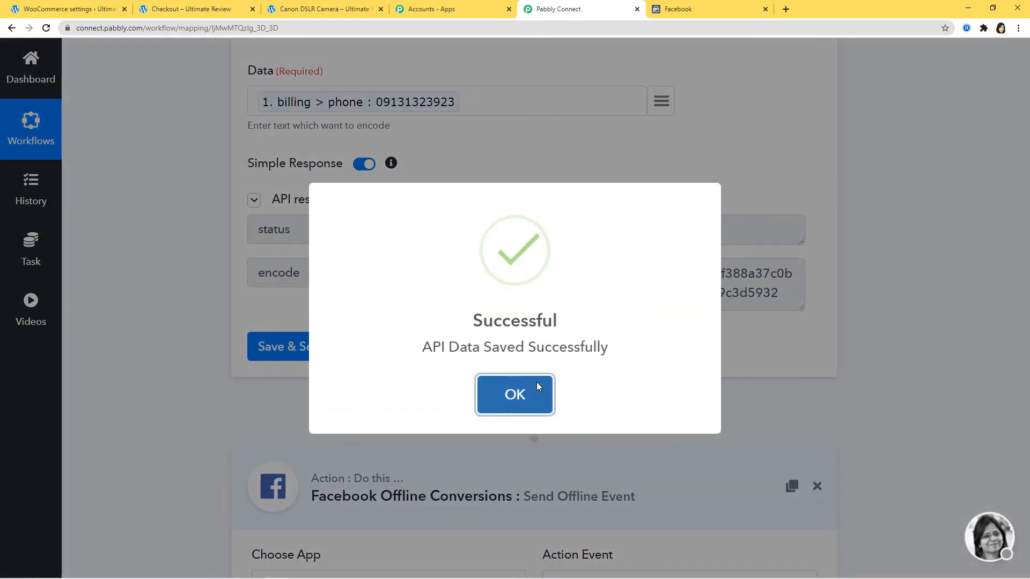
{"action": "left_click", "coordinate": [538, 384]}
{"action": "scroll", "coordinate": [914, 393], "scroll_direction": "down", "scroll_amount": 3}
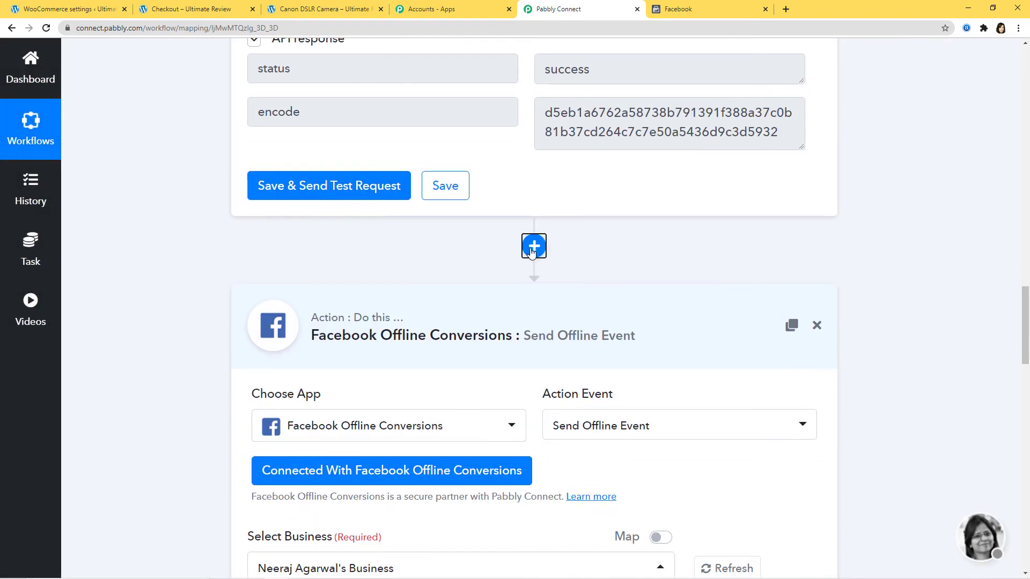
- Insert another Data Transformer SHA256 step before the Facebook action and connect it
{"action": "left_click", "coordinate": [533, 248]}
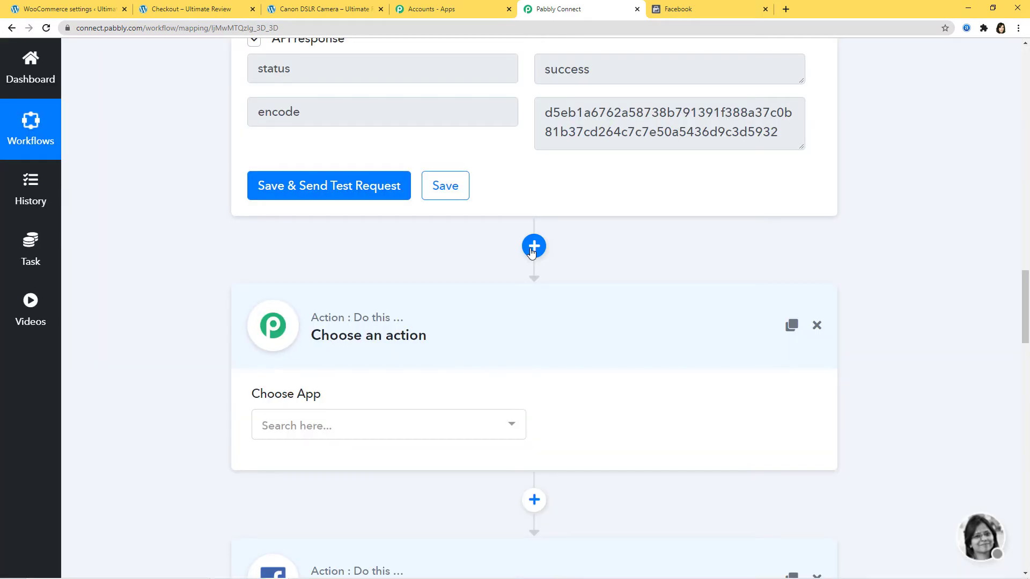
{"action": "left_click", "coordinate": [480, 427]}
{"action": "left_click", "coordinate": [359, 365]}
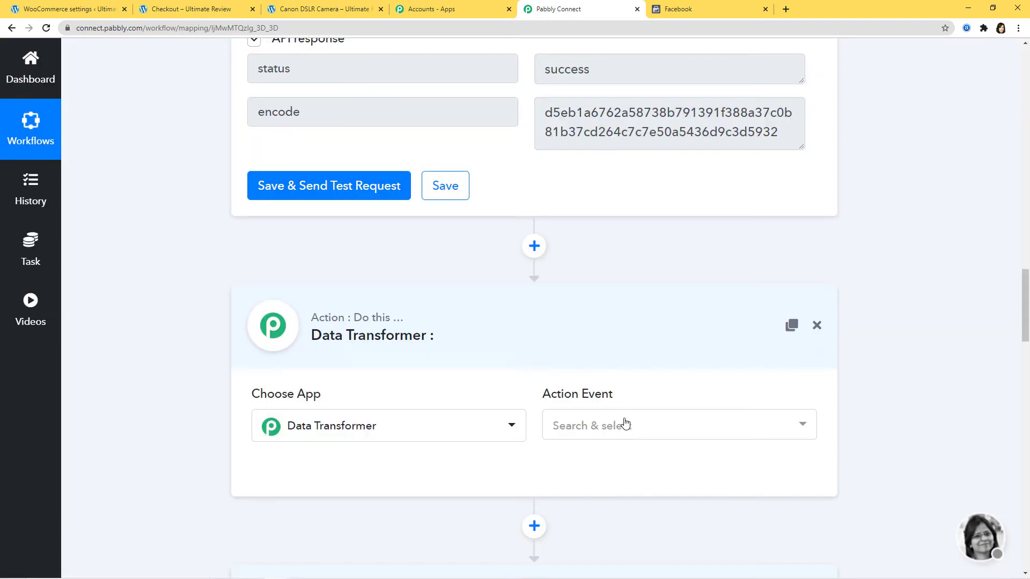
{"action": "left_click", "coordinate": [620, 424]}
{"action": "left_click", "coordinate": [595, 321]}
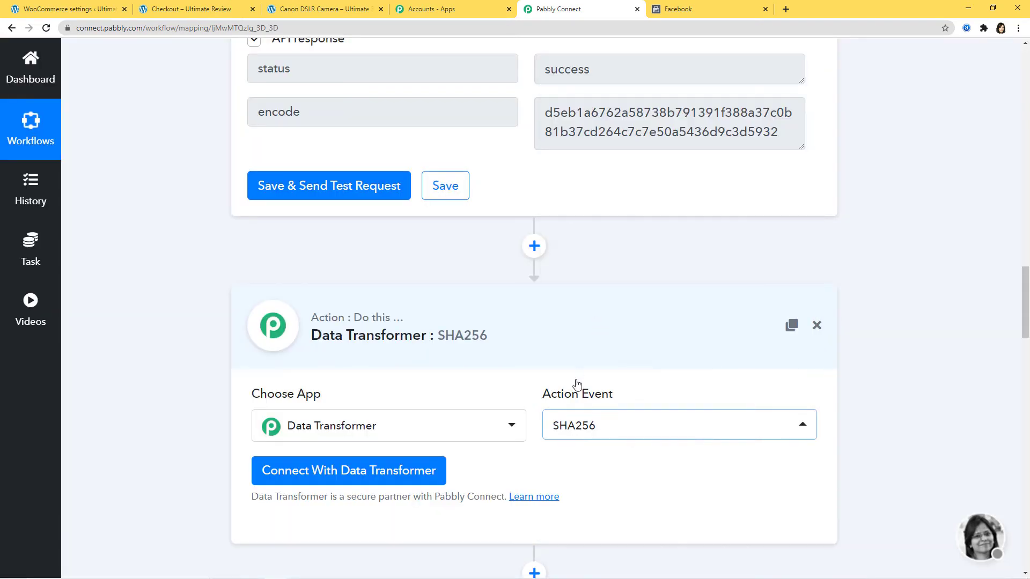
{"action": "left_click", "coordinate": [381, 470]}
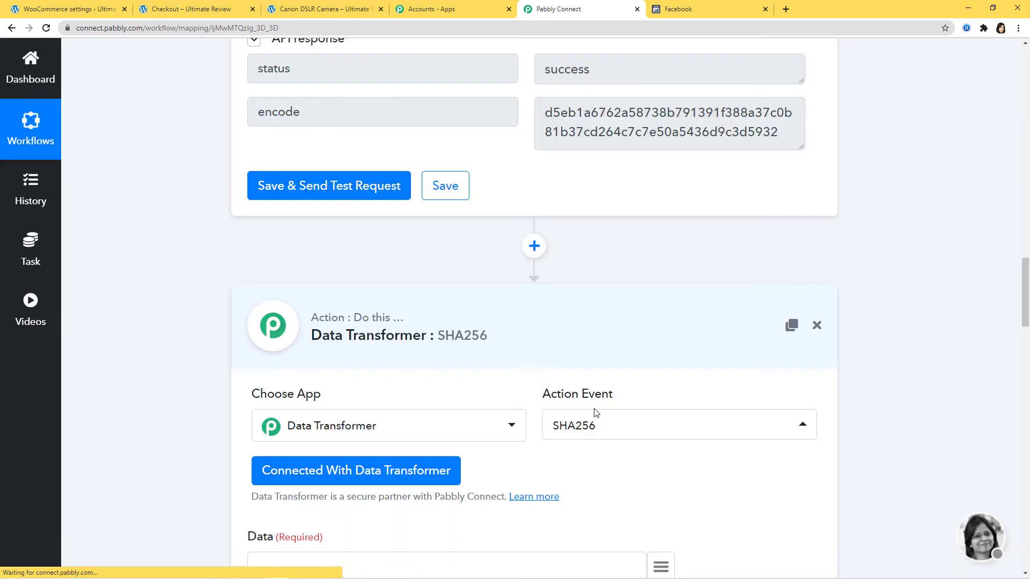
- Map billing email into Data, test the encoded hash, and save the step
{"action": "scroll", "coordinate": [594, 412], "scroll_direction": "down", "scroll_amount": 4}
{"action": "left_click", "coordinate": [658, 355]}
{"action": "type", "text": "em"}
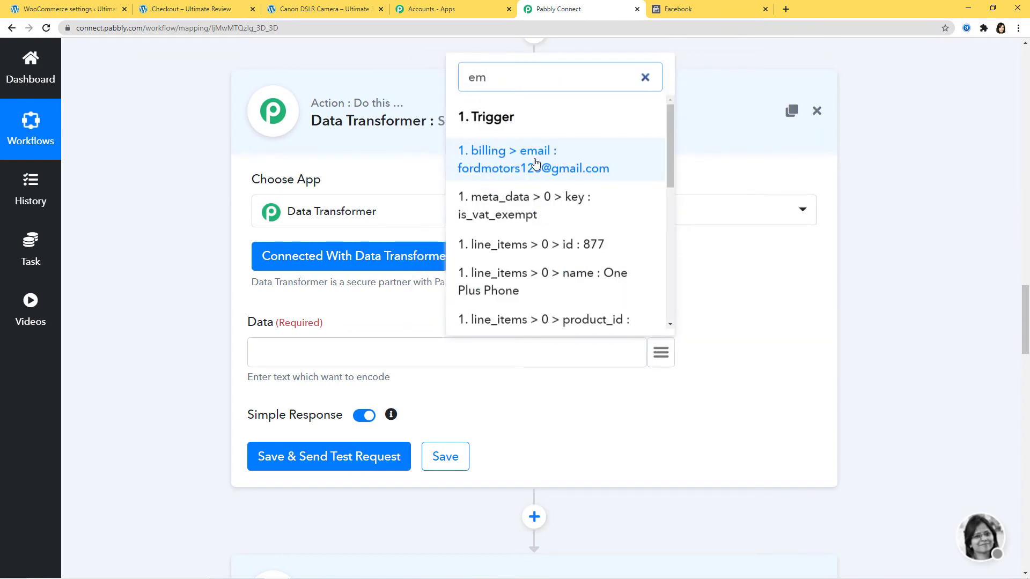
{"action": "left_click", "coordinate": [534, 163]}
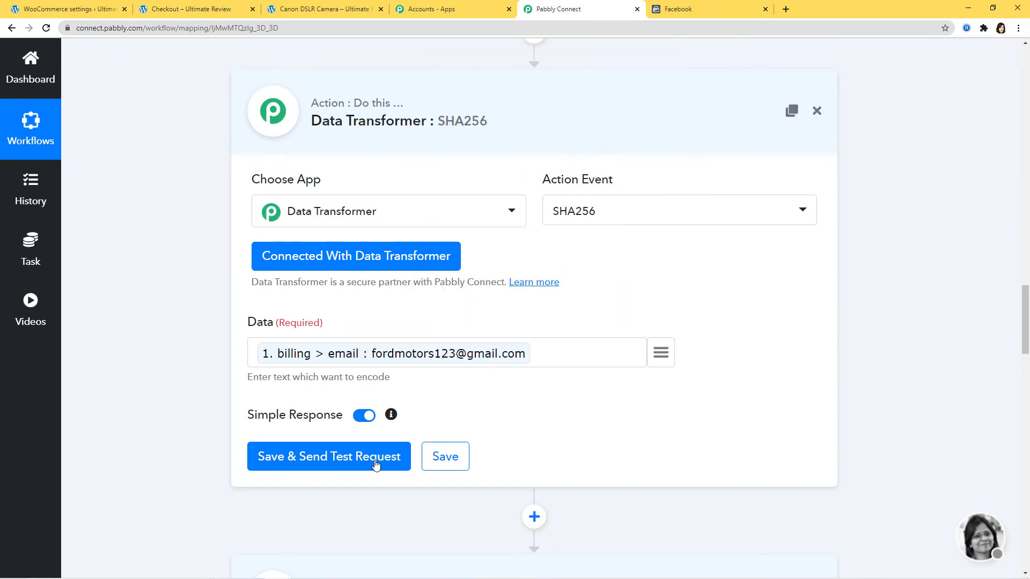
{"action": "left_click", "coordinate": [376, 462]}
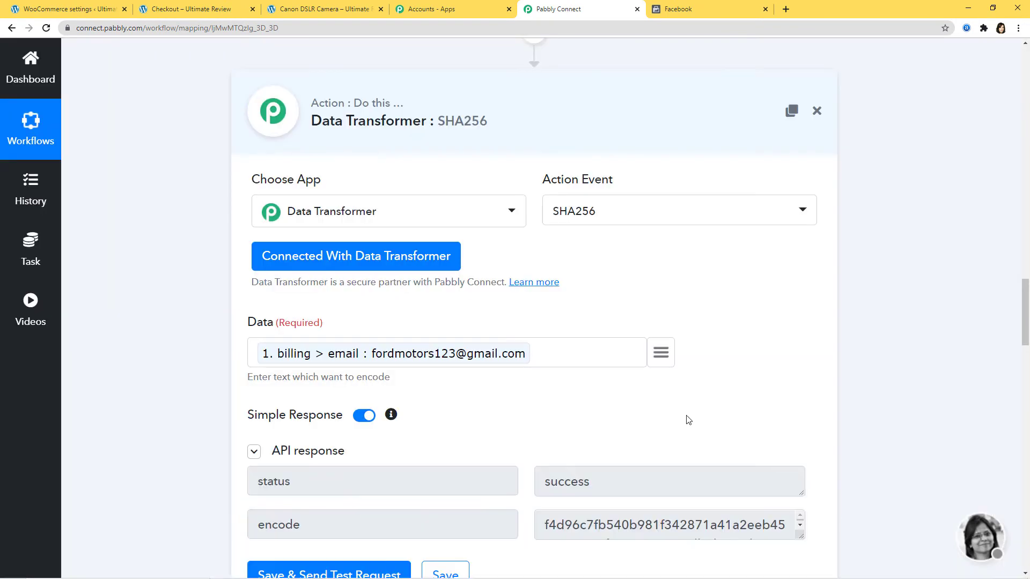
{"action": "scroll", "coordinate": [762, 397], "scroll_direction": "down", "scroll_amount": 3}
{"action": "left_click_drag", "start_coordinate": [798, 383], "coordinate": [800, 420]}
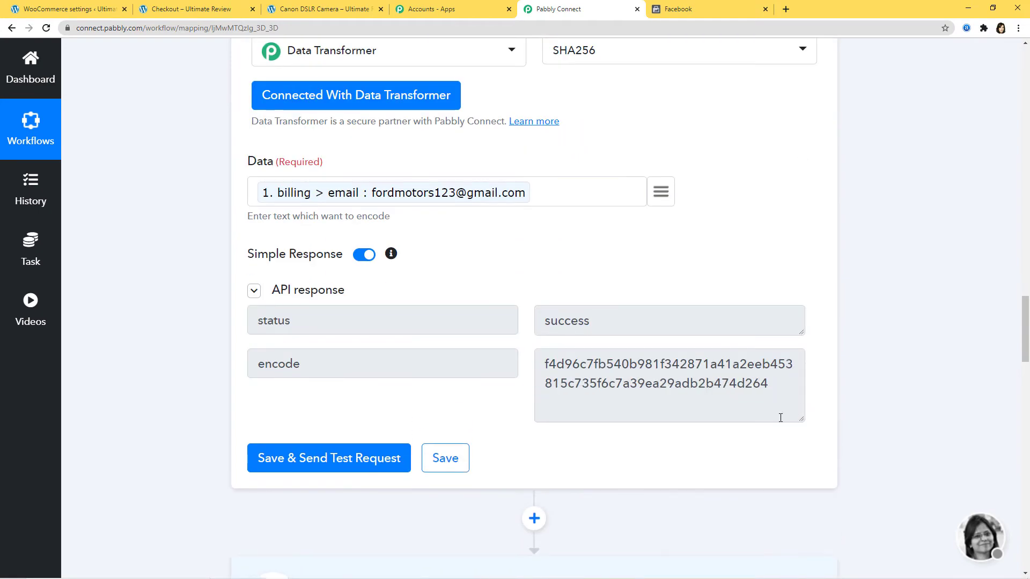
{"action": "left_click", "coordinate": [446, 458]}
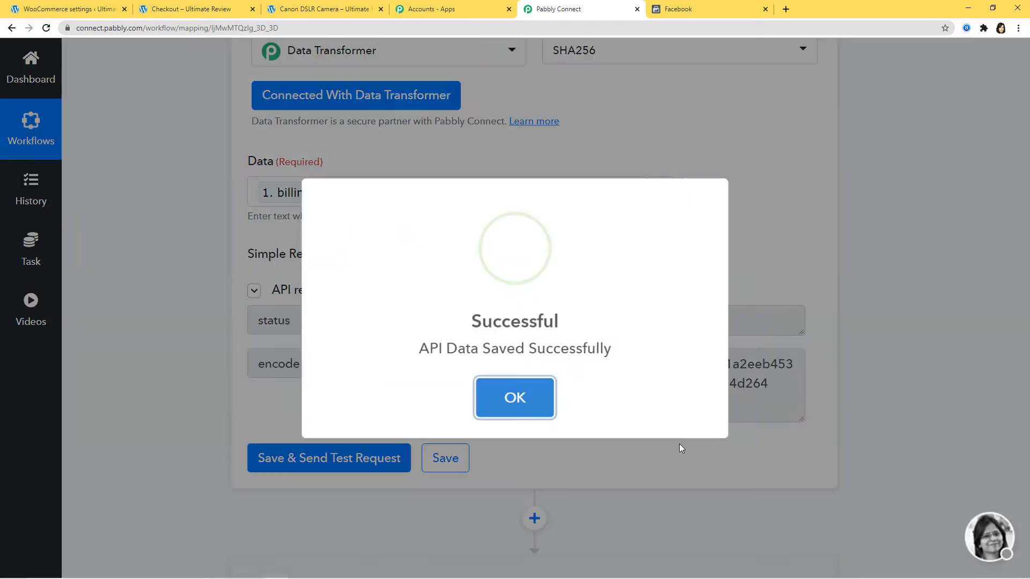
{"action": "left_click", "coordinate": [486, 390]}
- Inspect the example event timestamp shown for the Facebook action
{"action": "scroll", "coordinate": [857, 402], "scroll_direction": "down", "scroll_amount": 5}
{"action": "scroll", "coordinate": [861, 402], "scroll_direction": "down", "scroll_amount": 15}
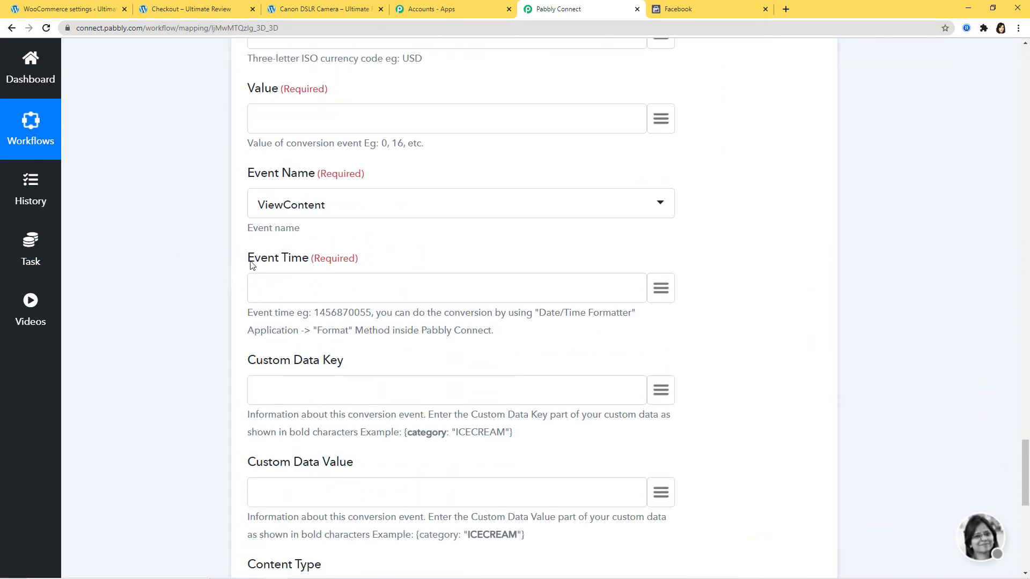
{"action": "left_click_drag", "start_coordinate": [316, 312], "coordinate": [370, 312]}
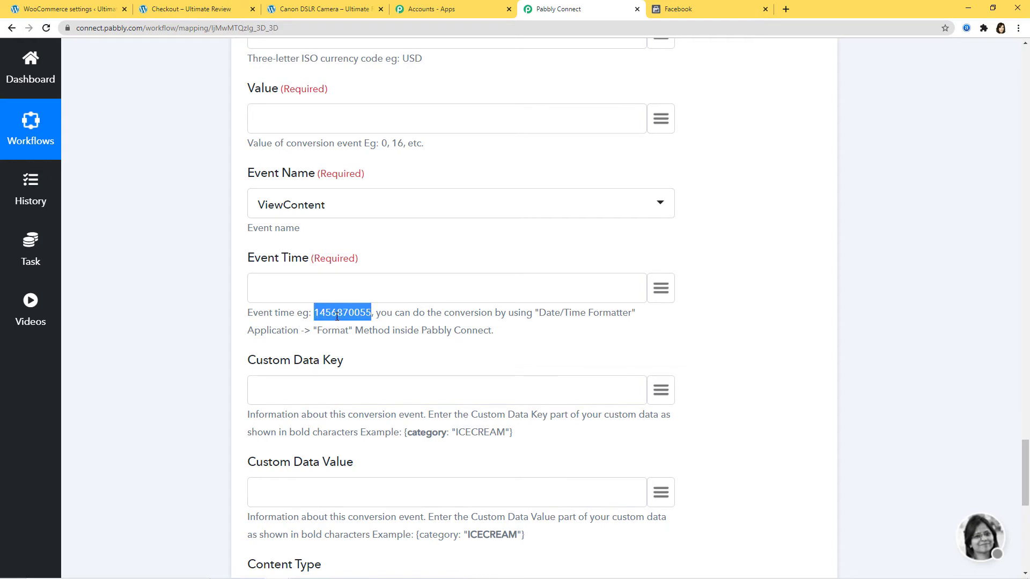
{"action": "left_click", "coordinate": [432, 333]}
{"action": "scroll", "coordinate": [874, 444], "scroll_direction": "up", "scroll_amount": 15}
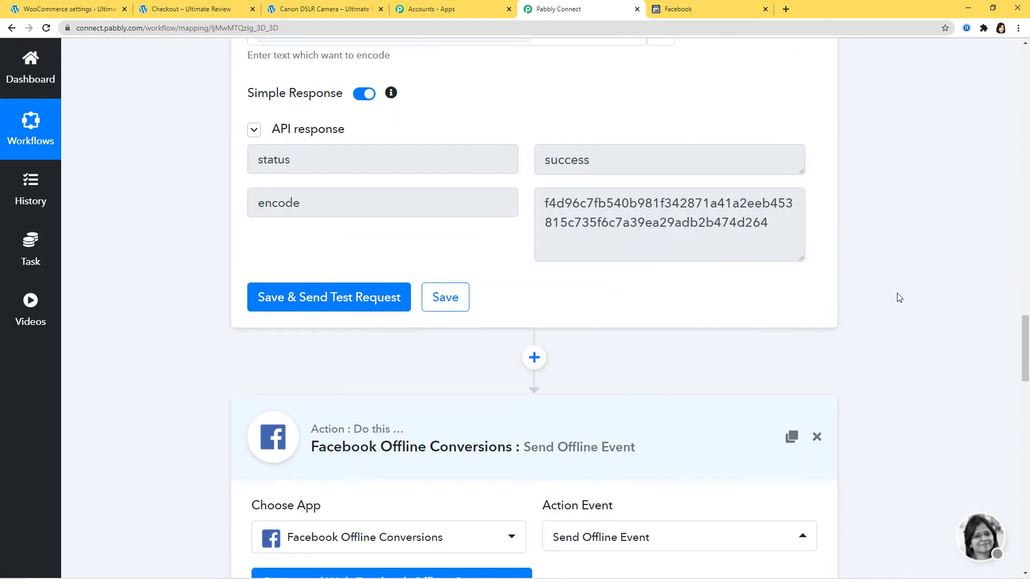
- Insert a Date/Time Formatter step with the Format Date Only action before Facebook and connect it
{"action": "left_click", "coordinate": [534, 358]}
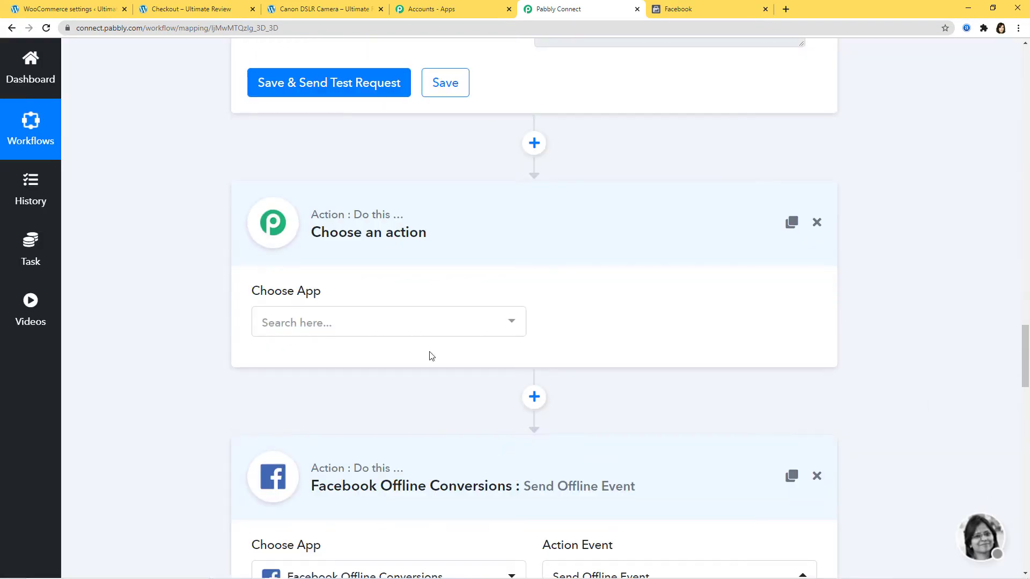
{"action": "left_click", "coordinate": [444, 323]}
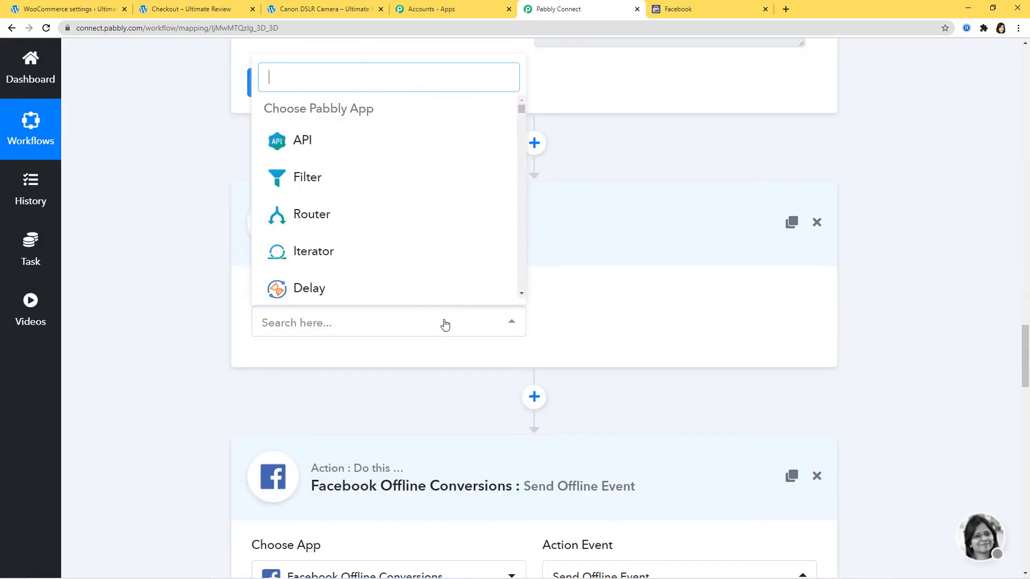
{"action": "type", "text": "dat"}
{"action": "left_click", "coordinate": [373, 224]}
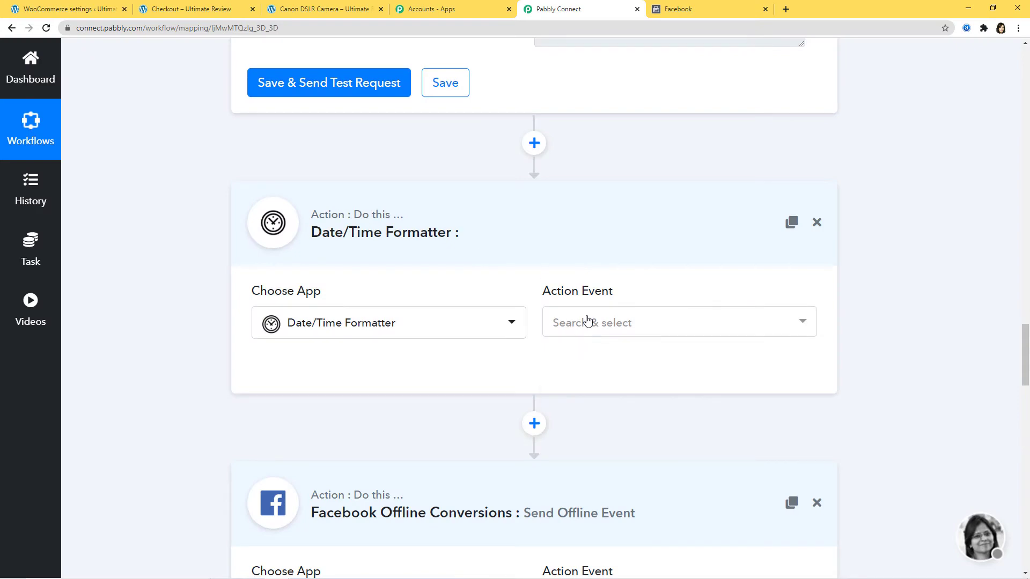
{"action": "left_click", "coordinate": [586, 324]}
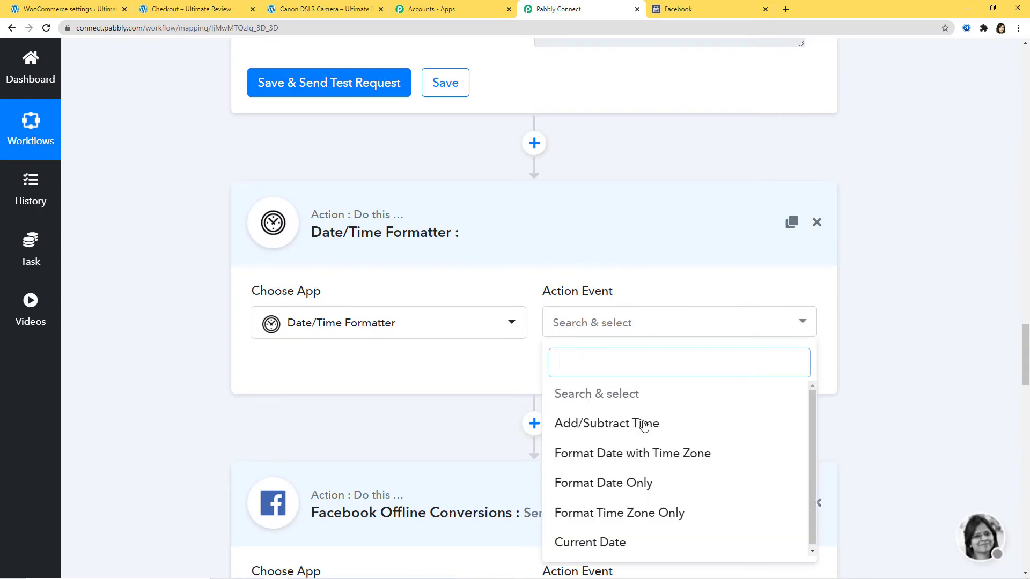
{"action": "left_click", "coordinate": [632, 480]}
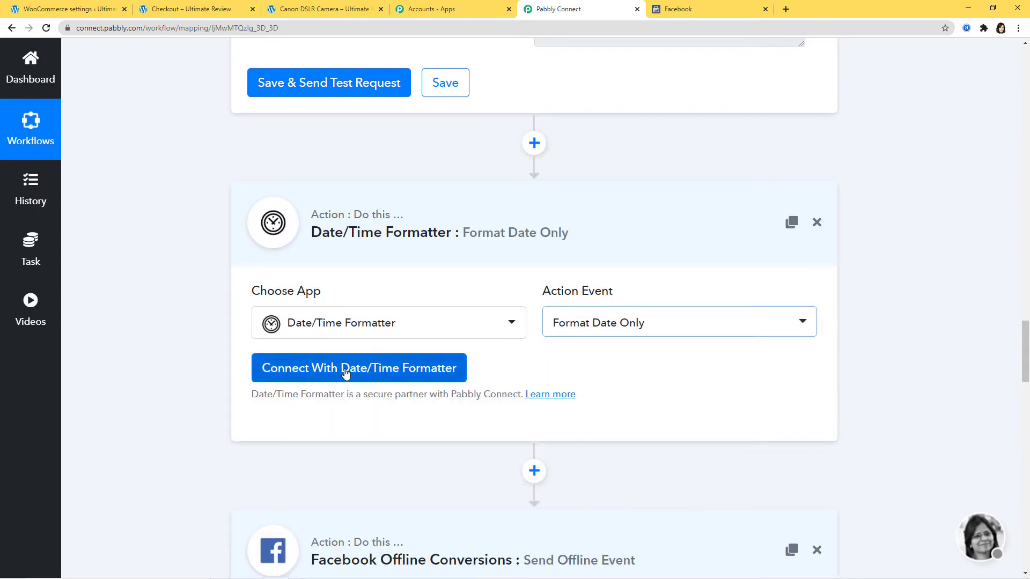
{"action": "left_click", "coordinate": [344, 375]}
- Map the order's date_created into Date and choose Timestamp as the output format
{"action": "scroll", "coordinate": [656, 394], "scroll_direction": "down", "scroll_amount": 3}
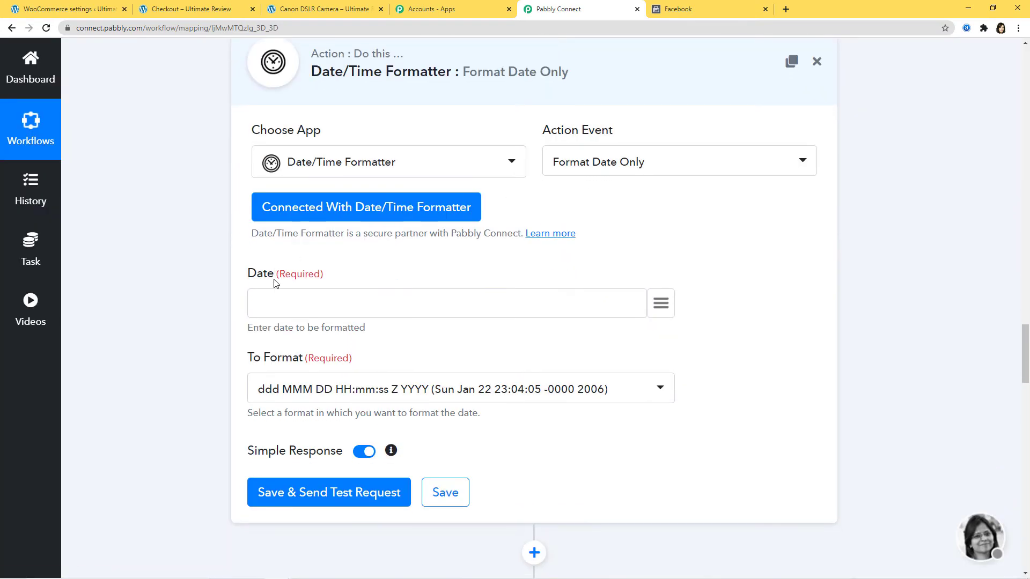
{"action": "left_click", "coordinate": [662, 305]}
{"action": "type", "text": "cre"}
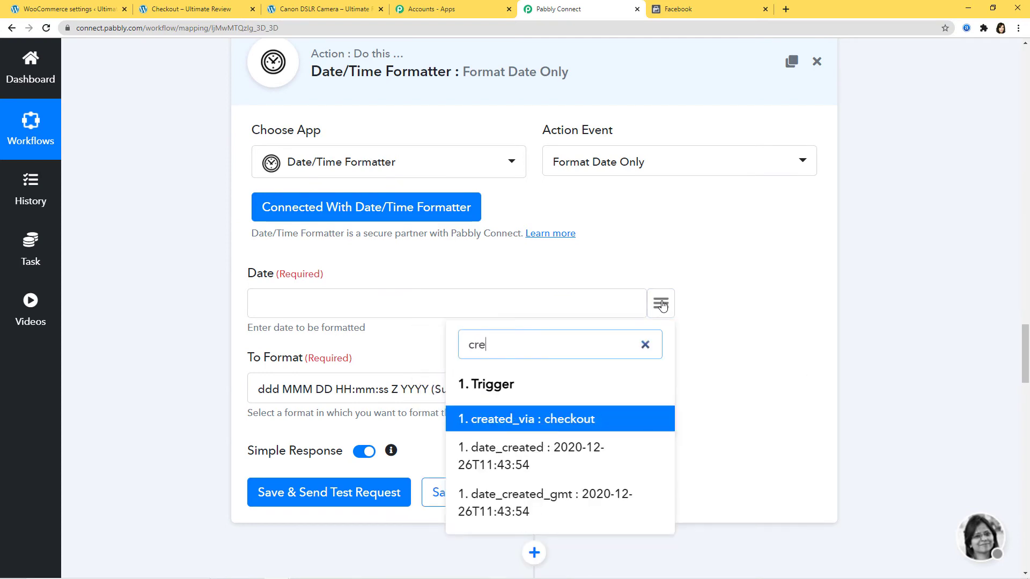
{"action": "left_click", "coordinate": [534, 461]}
{"action": "left_click", "coordinate": [333, 391]}
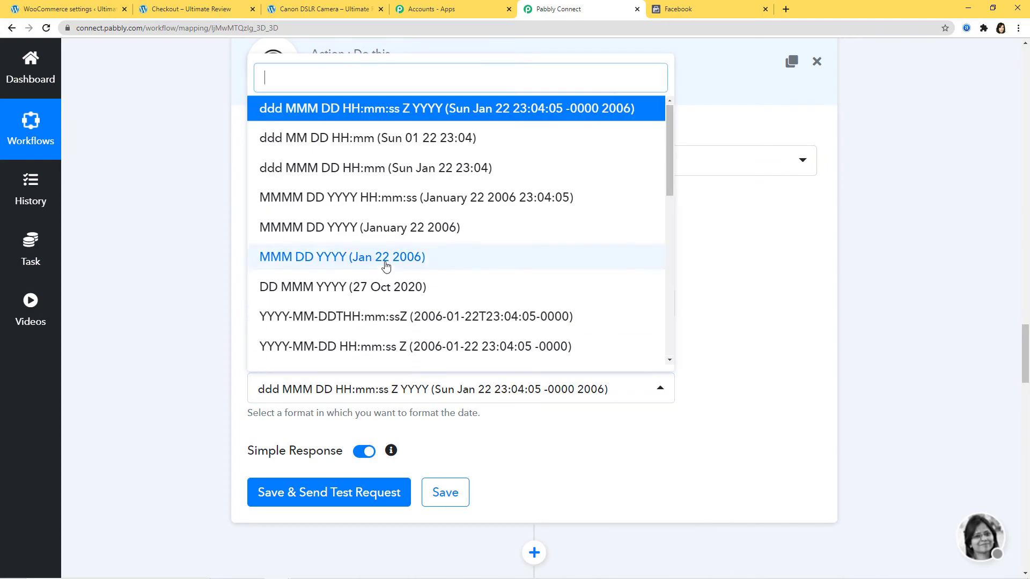
{"action": "scroll", "coordinate": [381, 268], "scroll_direction": "down", "scroll_amount": 5}
{"action": "scroll", "coordinate": [382, 269], "scroll_direction": "down", "scroll_amount": 6}
{"action": "scroll", "coordinate": [446, 368], "scroll_direction": "down", "scroll_amount": 1}
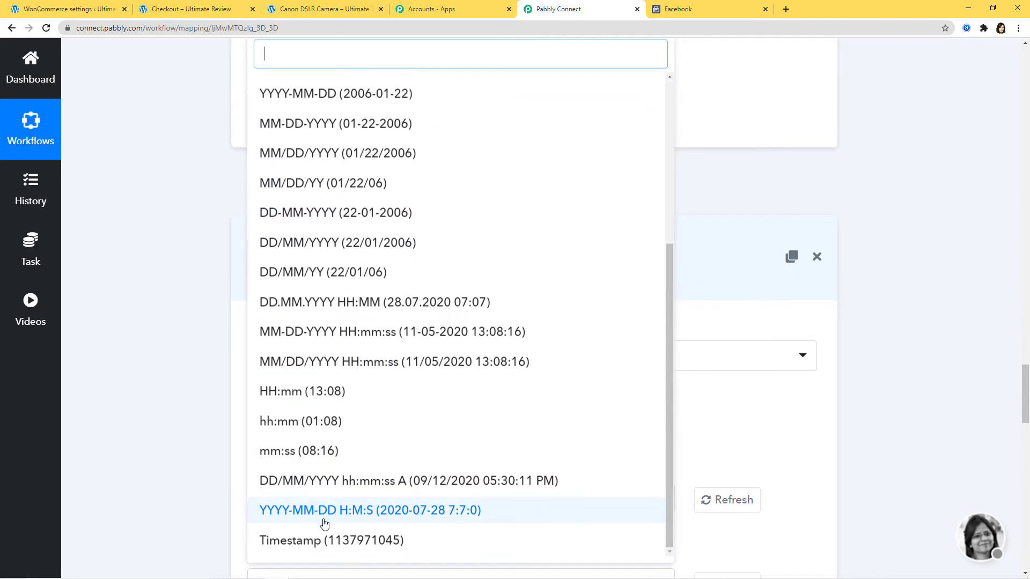
{"action": "left_click", "coordinate": [324, 540]}
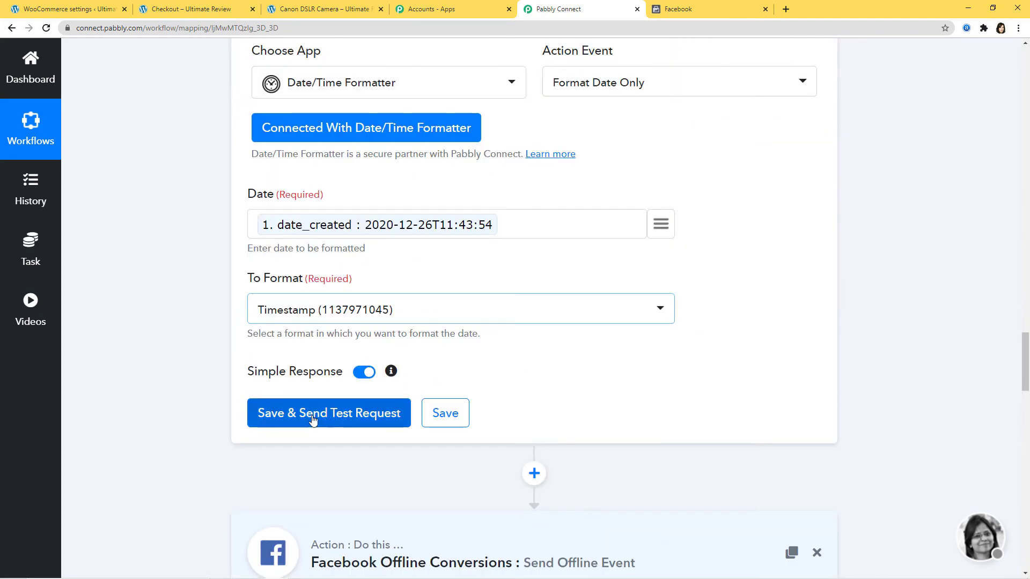
{"action": "left_click", "coordinate": [314, 421]}
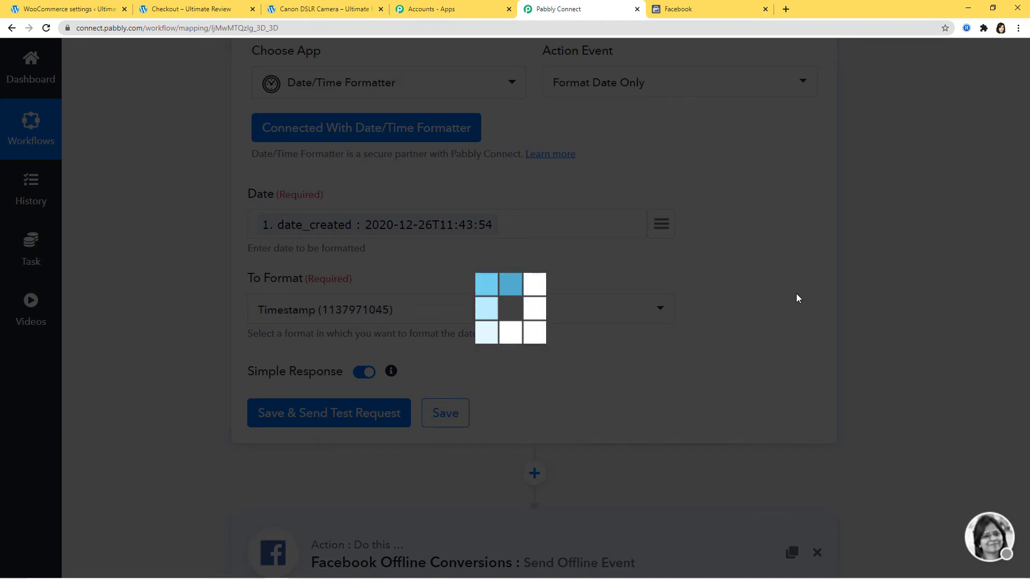
{"action": "scroll", "coordinate": [794, 322], "scroll_direction": "down", "scroll_amount": 3}
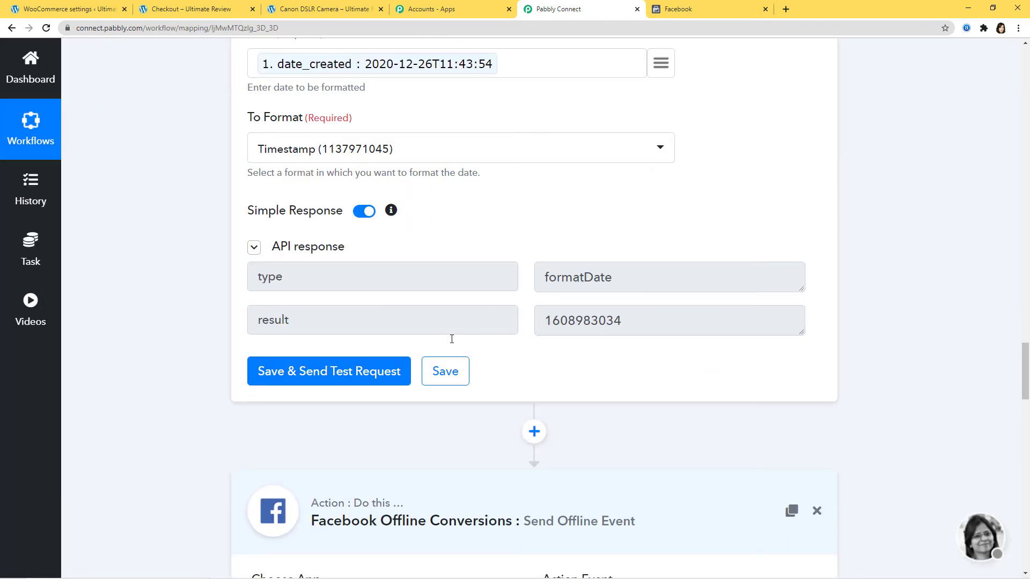
{"action": "left_click", "coordinate": [445, 373]}
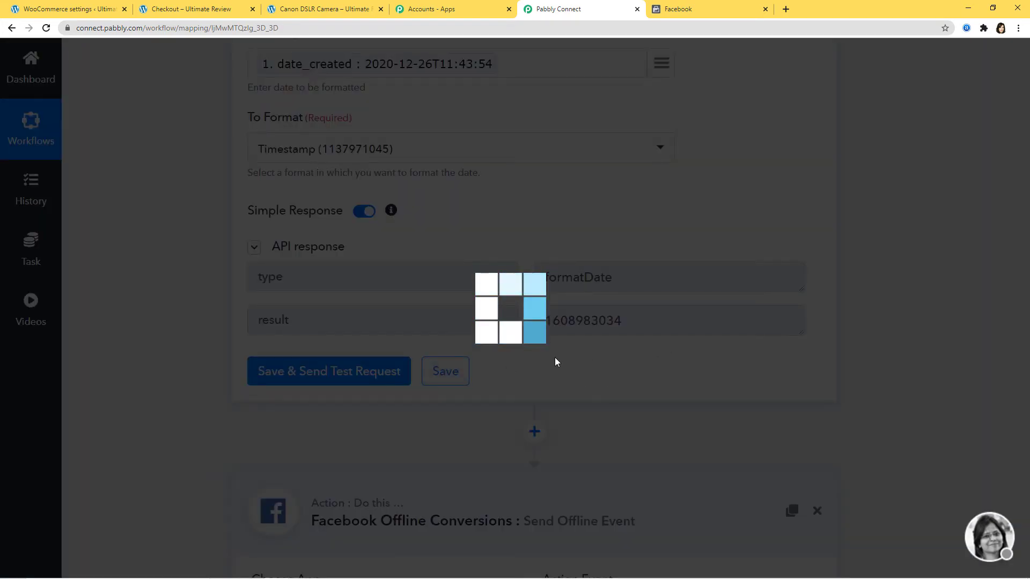
{"action": "scroll", "coordinate": [903, 417], "scroll_direction": "down", "scroll_amount": 4}
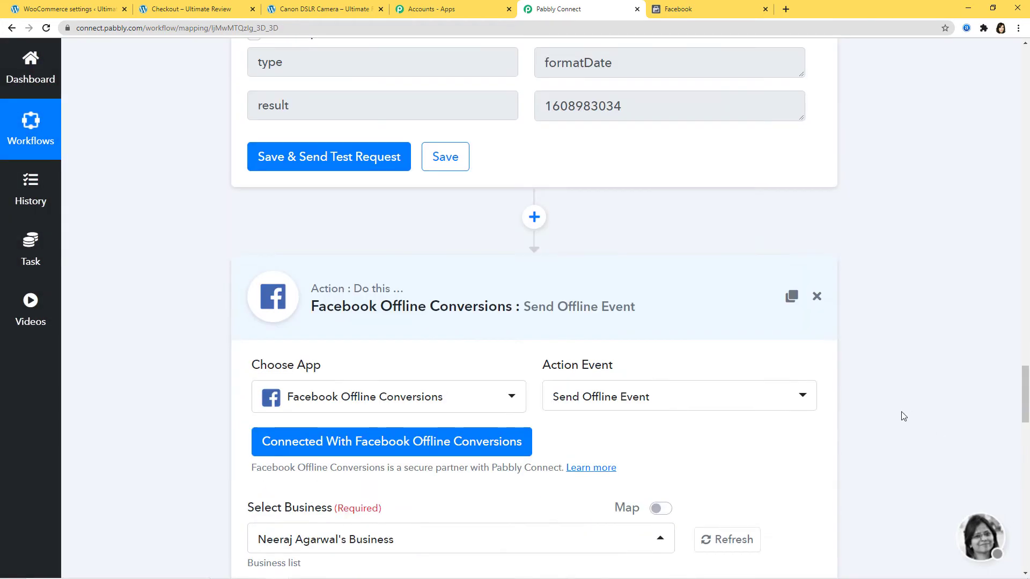
- Keep the existing Facebook account credentials for the Offline Conversions action
{"action": "scroll", "coordinate": [903, 417], "scroll_direction": "down", "scroll_amount": 3}
{"action": "left_click", "coordinate": [424, 280]}
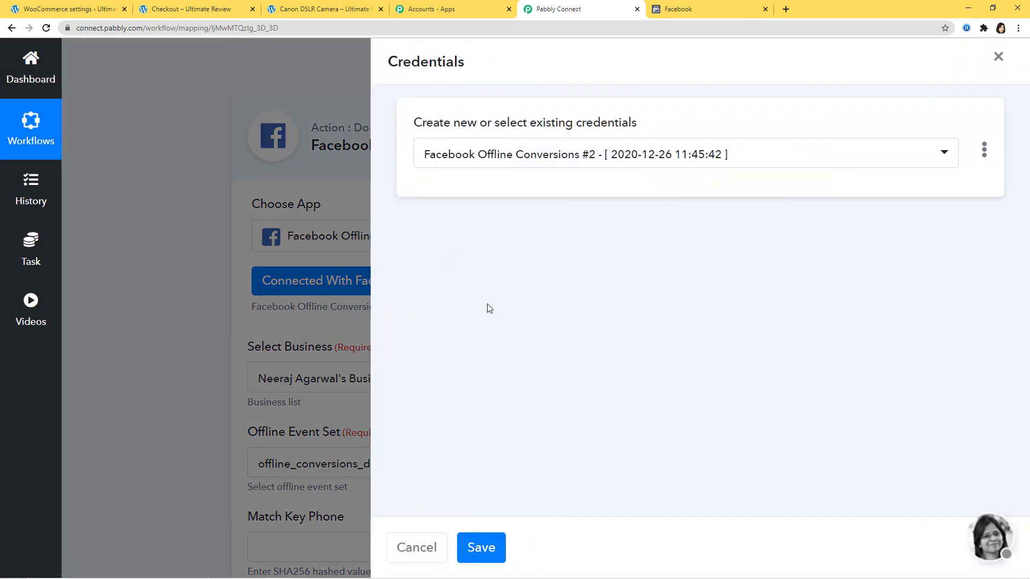
{"action": "left_click", "coordinate": [474, 551]}
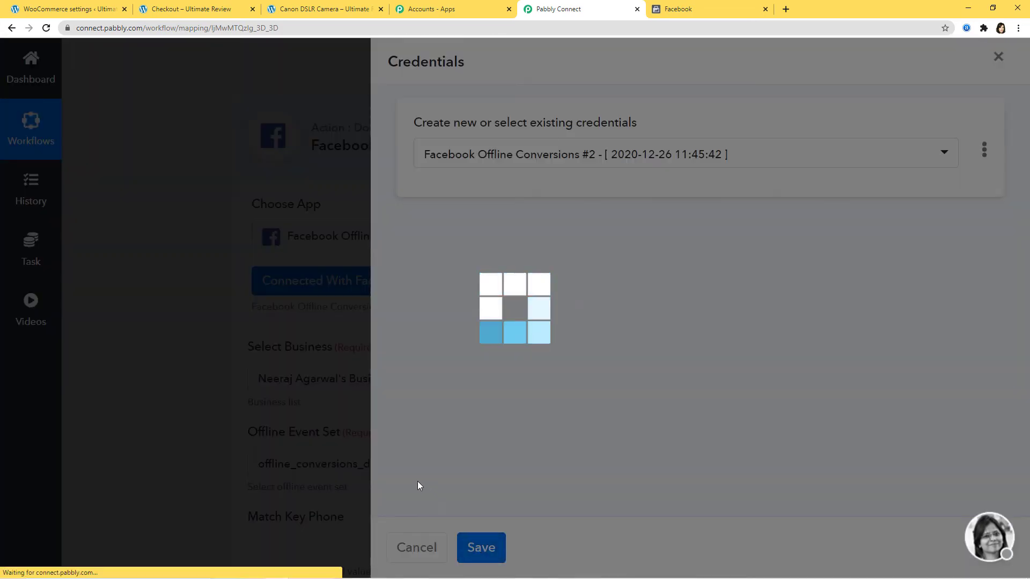
- Map the hashed phone and email encodes into Match Key Phone and Match Key Email
{"action": "scroll", "coordinate": [829, 380], "scroll_direction": "down", "scroll_amount": 6}
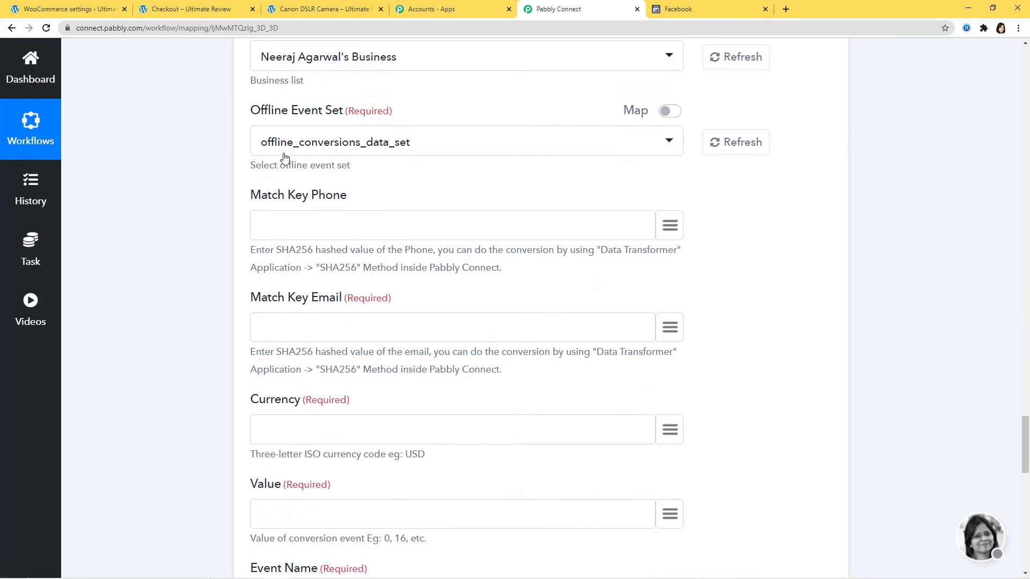
{"action": "left_click", "coordinate": [674, 229]}
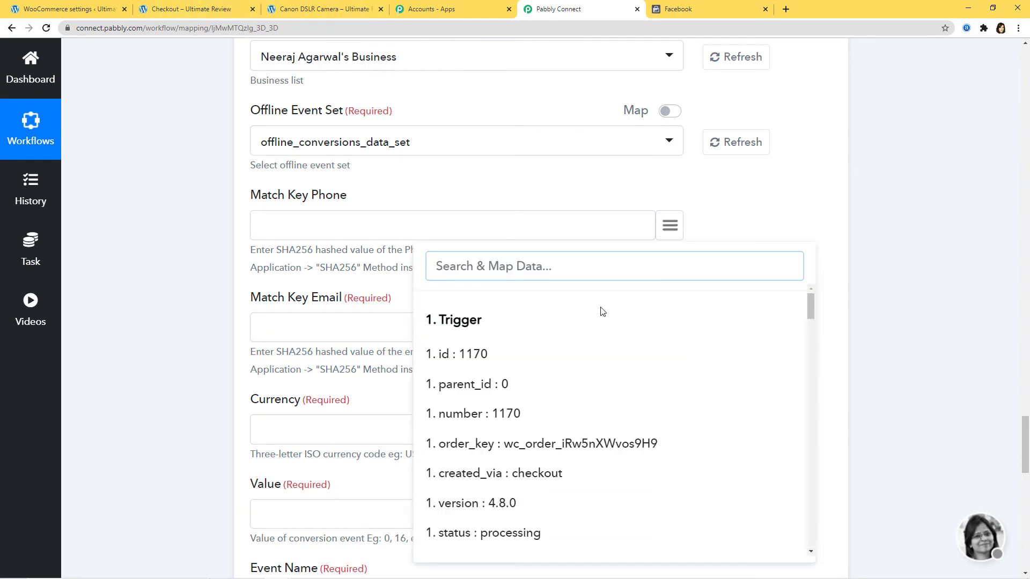
{"action": "left_click_drag", "start_coordinate": [812, 314], "coordinate": [811, 535]}
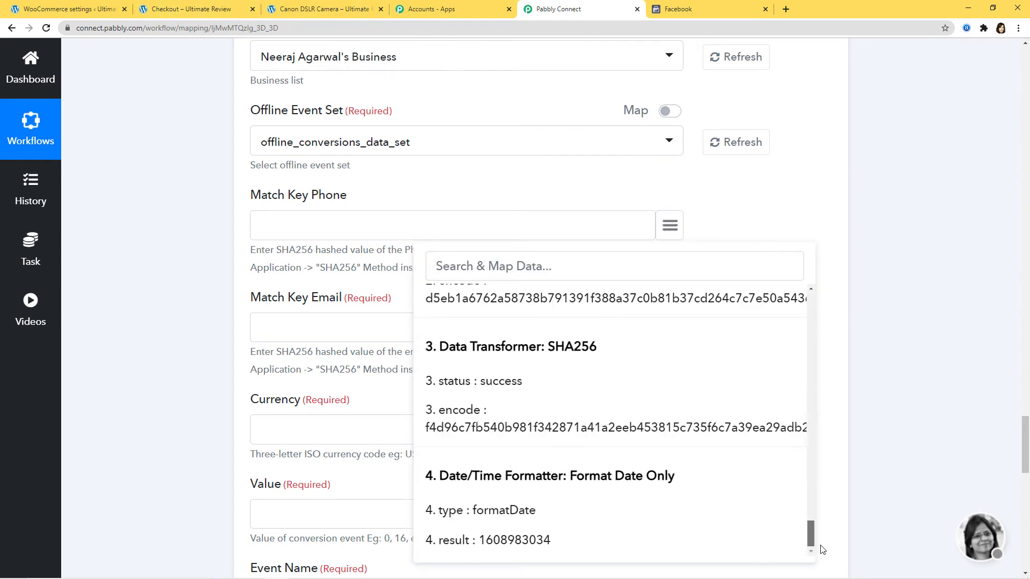
{"action": "scroll", "coordinate": [515, 395], "scroll_direction": "up", "scroll_amount": 2}
{"action": "scroll", "coordinate": [515, 394], "scroll_direction": "up", "scroll_amount": 1}
{"action": "left_click", "coordinate": [563, 418]}
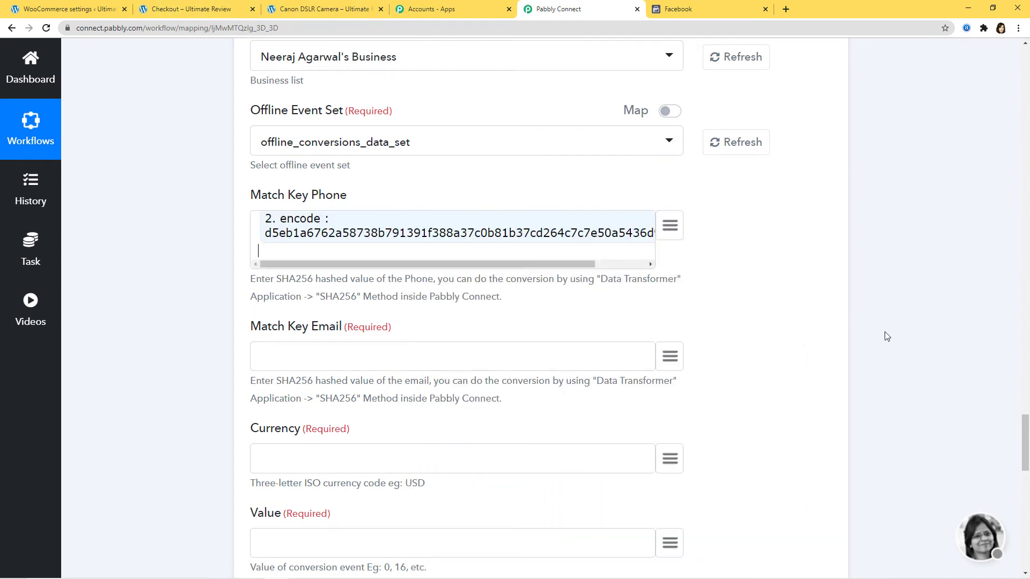
{"action": "scroll", "coordinate": [919, 305], "scroll_direction": "down", "scroll_amount": 2}
{"action": "left_click", "coordinate": [669, 250]}
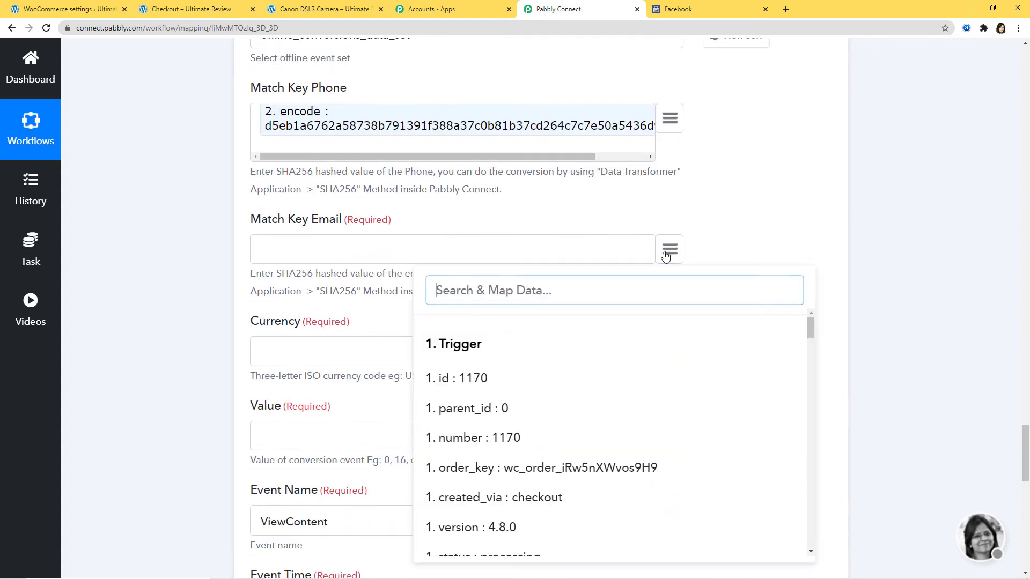
{"action": "scroll", "coordinate": [690, 398], "scroll_direction": "down", "scroll_amount": 10}
{"action": "left_click_drag", "start_coordinate": [816, 377], "coordinate": [811, 534]}
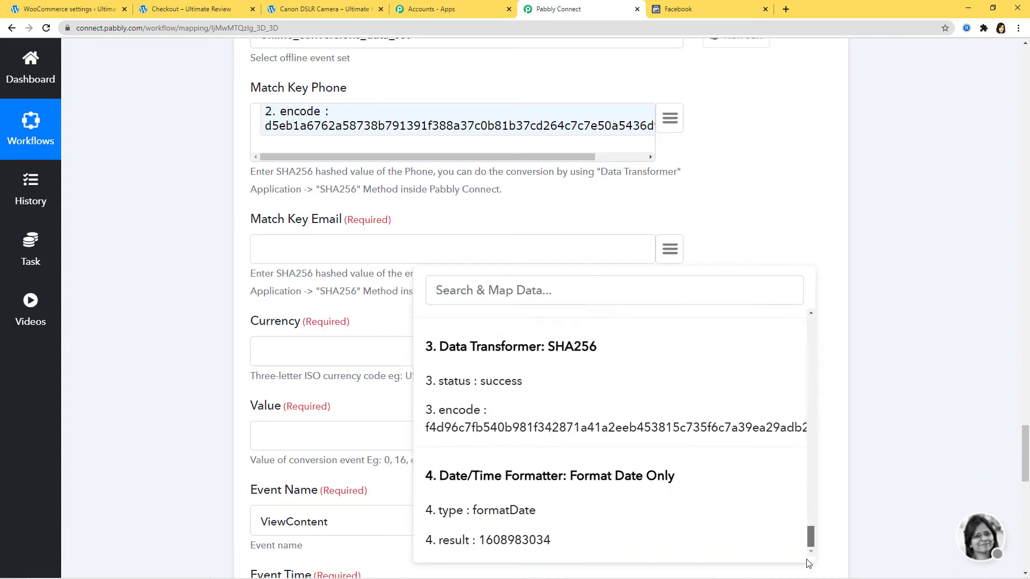
{"action": "left_click", "coordinate": [542, 428]}
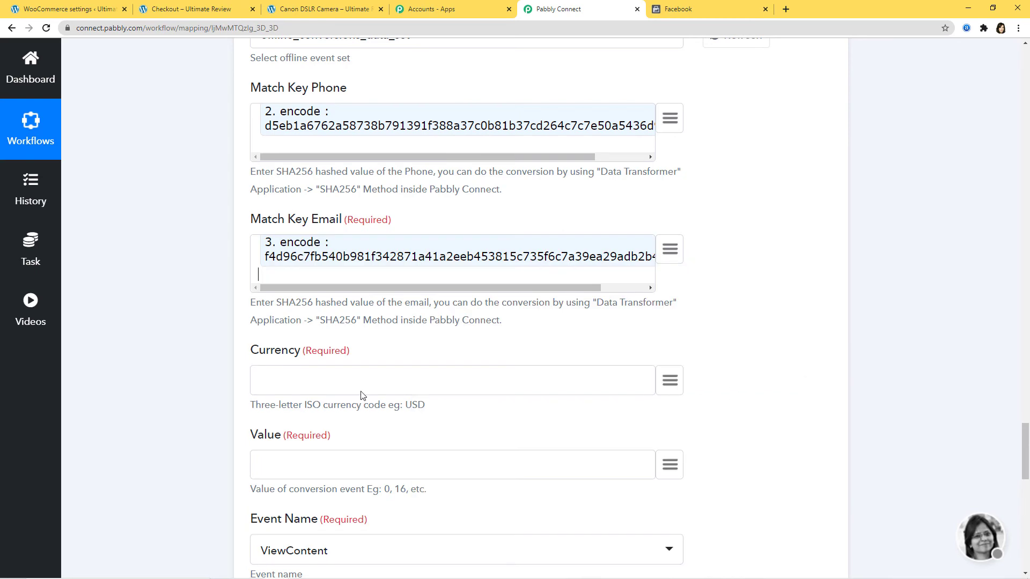
- Set Currency to the order's INR, Value to 1, and Event Name to Purchase
{"action": "scroll", "coordinate": [574, 304], "scroll_direction": "down", "scroll_amount": 3}
{"action": "left_click", "coordinate": [671, 221]}
{"action": "type", "text": "in"}
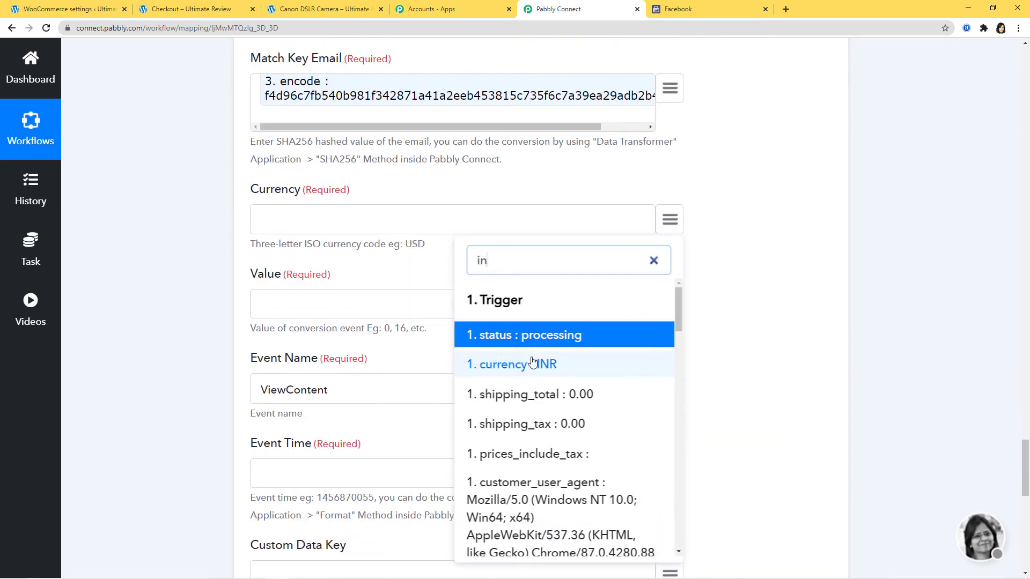
{"action": "left_click", "coordinate": [533, 364]}
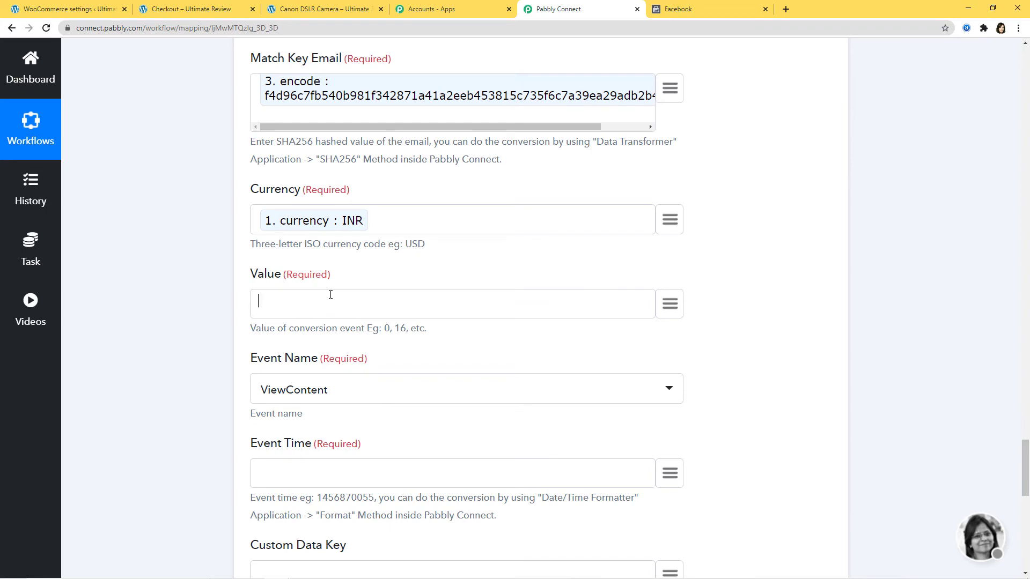
{"action": "type", "text": "1"}
{"action": "scroll", "coordinate": [766, 304], "scroll_direction": "down", "scroll_amount": 3}
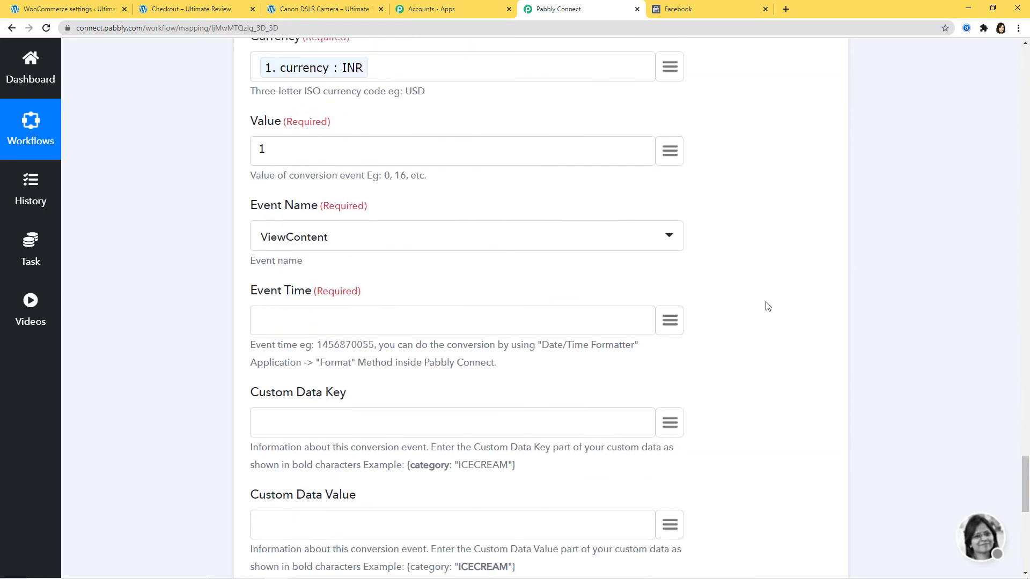
{"action": "left_click", "coordinate": [381, 229]}
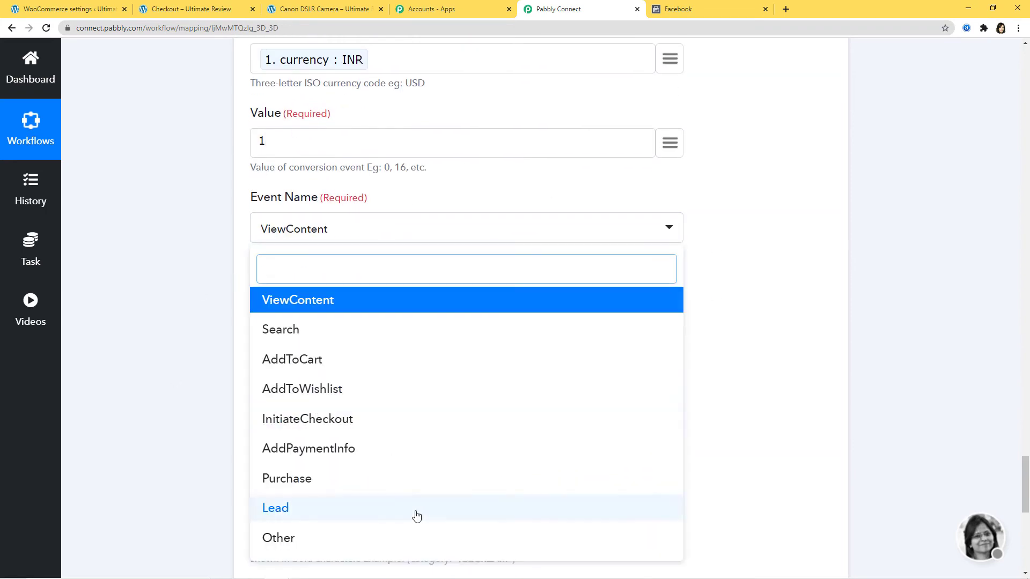
{"action": "left_click", "coordinate": [308, 489]}
- Use the formatted timestamp as Event Time and add the text 'merce Orde' further down
{"action": "scroll", "coordinate": [669, 324], "scroll_direction": "down", "scroll_amount": 3}
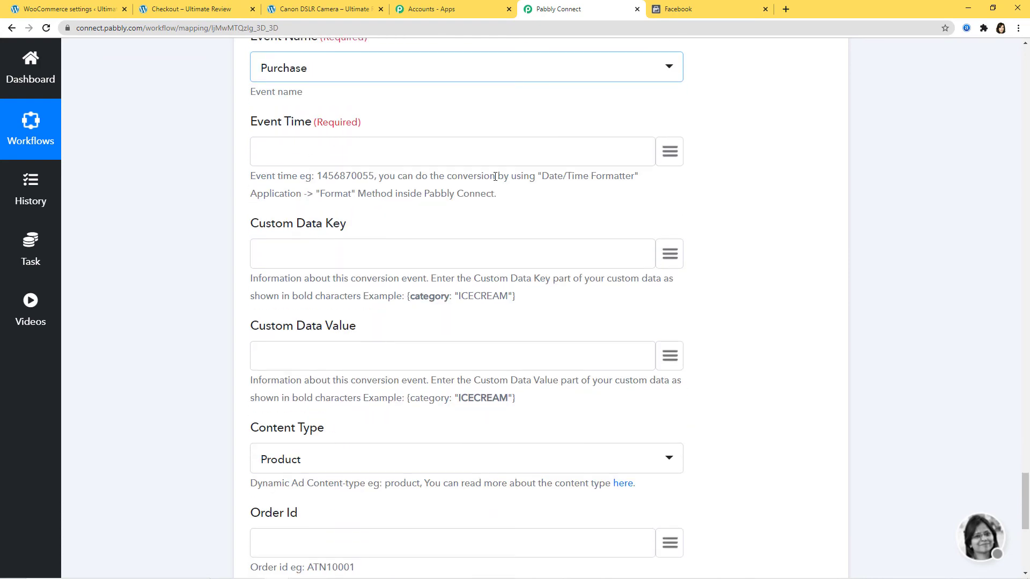
{"action": "left_click", "coordinate": [670, 152]}
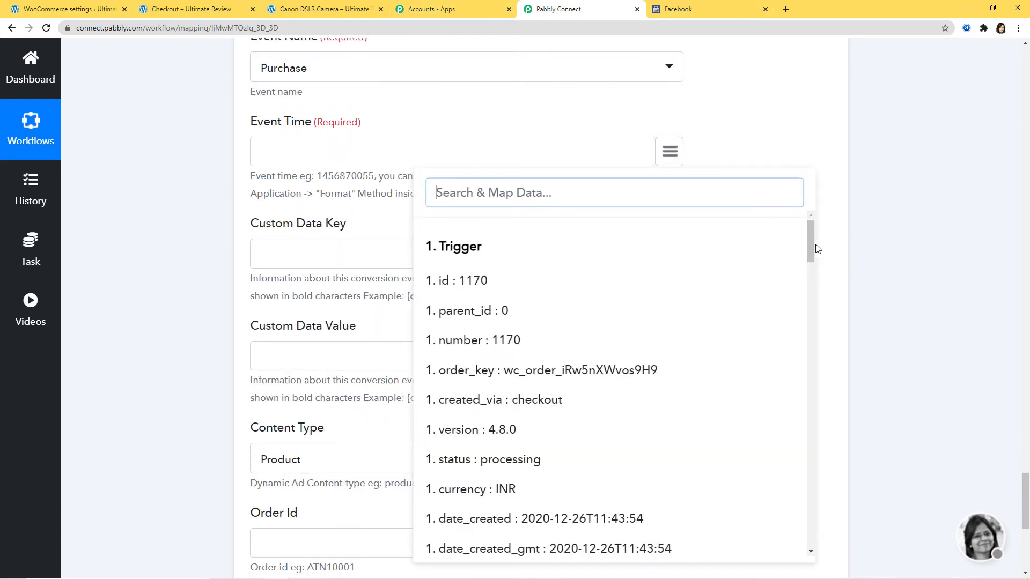
{"action": "left_click_drag", "start_coordinate": [810, 252], "coordinate": [784, 540]}
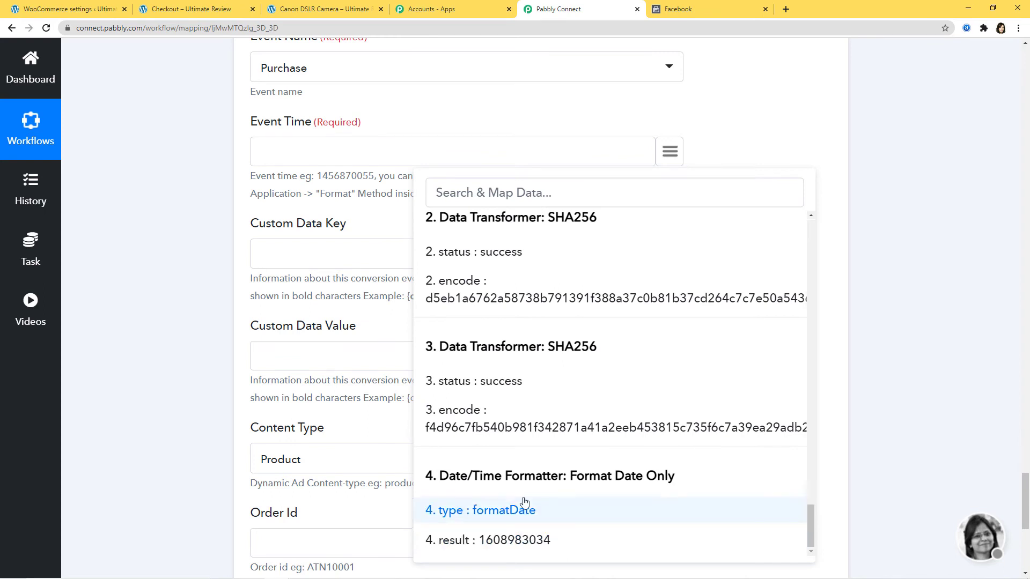
{"action": "left_click", "coordinate": [507, 539]}
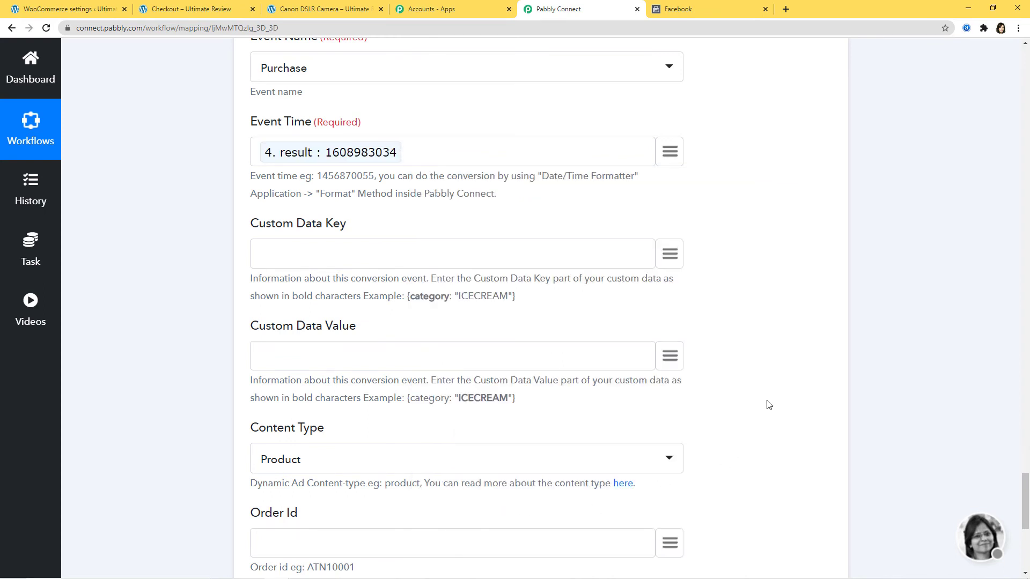
{"action": "scroll", "coordinate": [386, 188], "scroll_direction": "down", "scroll_amount": 2}
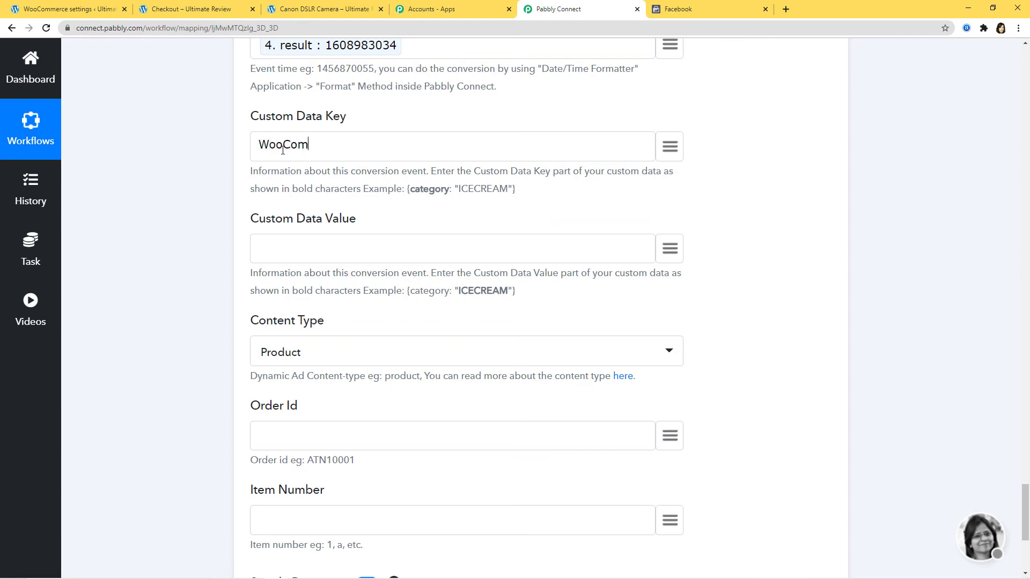
{"action": "type", "text": "merce Orders"}
- Map line item id 877 to Order Id and product_id 1097 to Item Number, then send a test
{"action": "scroll", "coordinate": [765, 276], "scroll_direction": "down", "scroll_amount": 2}
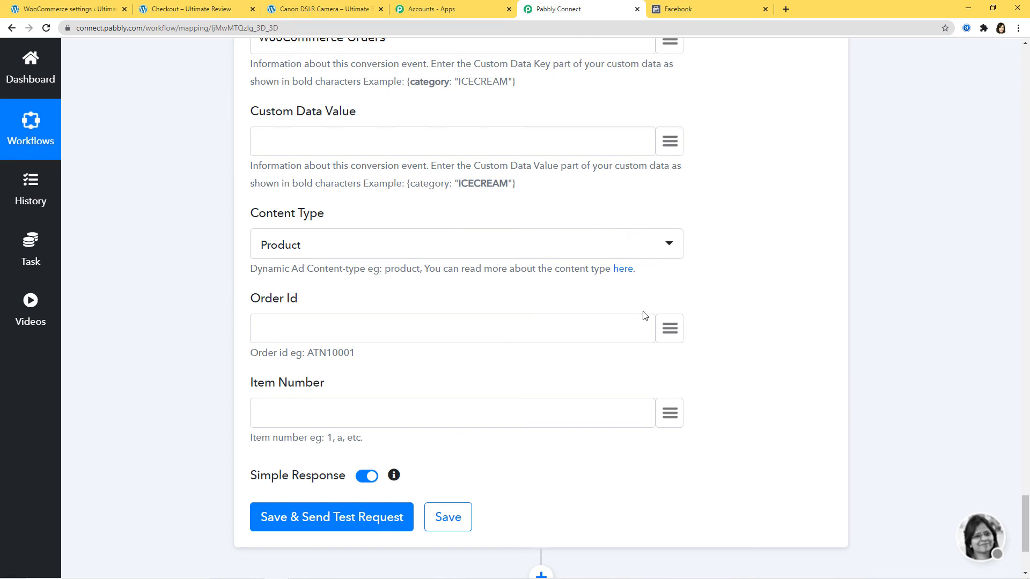
{"action": "left_click", "coordinate": [669, 329]}
{"action": "type", "text": "li"}
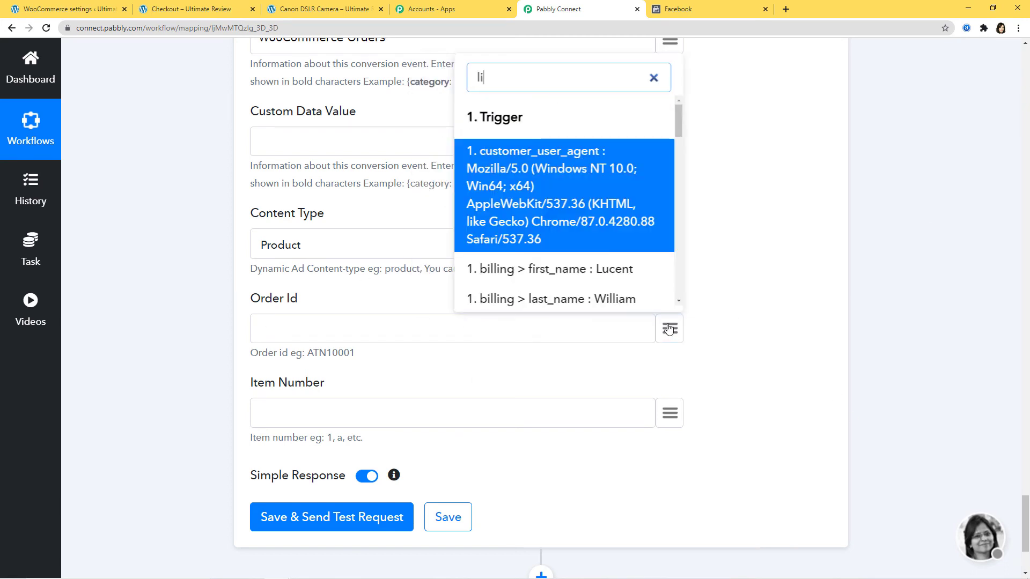
{"action": "type", "text": "ne"}
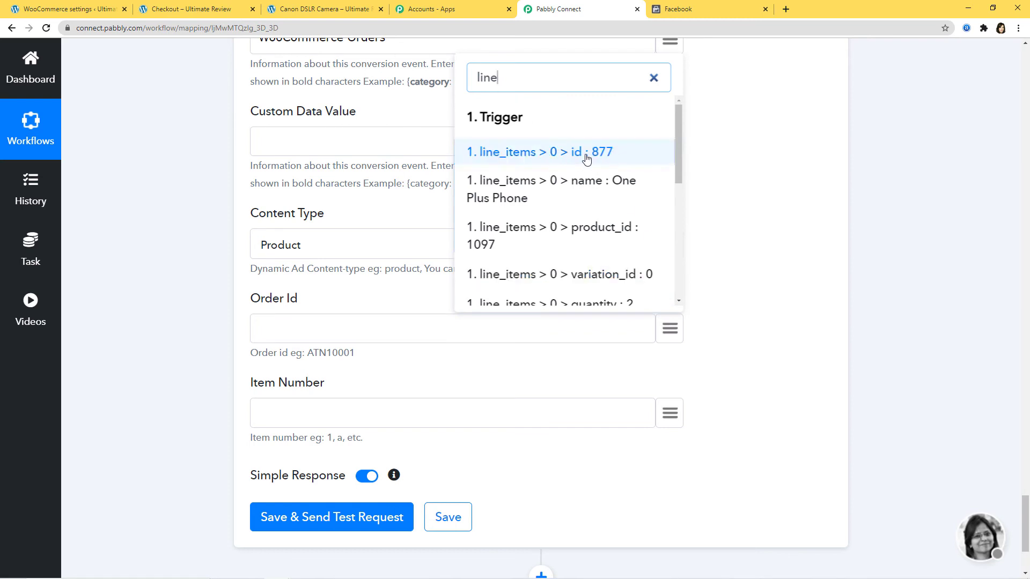
{"action": "left_click", "coordinate": [594, 154]}
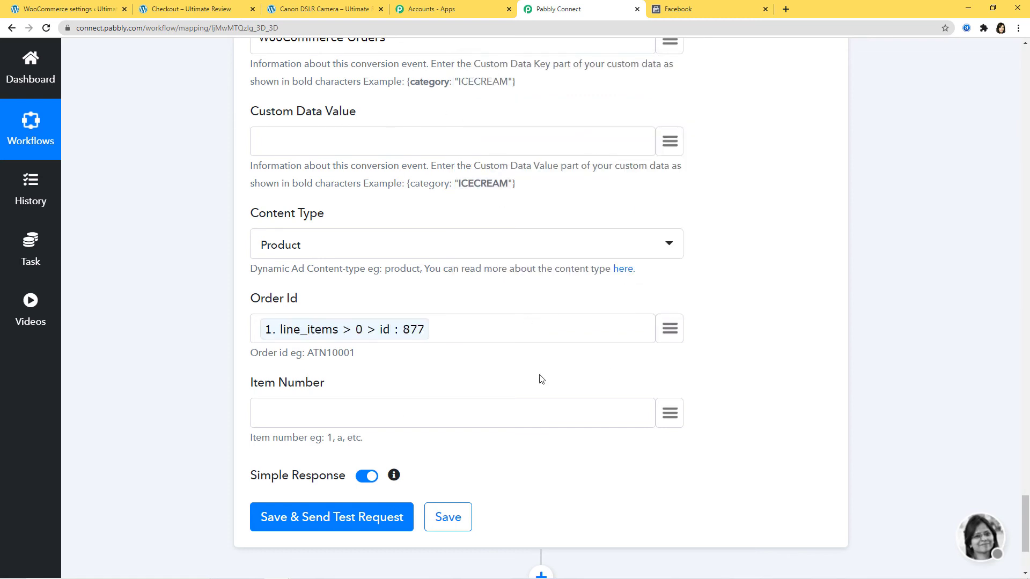
{"action": "left_click", "coordinate": [670, 414]}
{"action": "type", "text": "prod"}
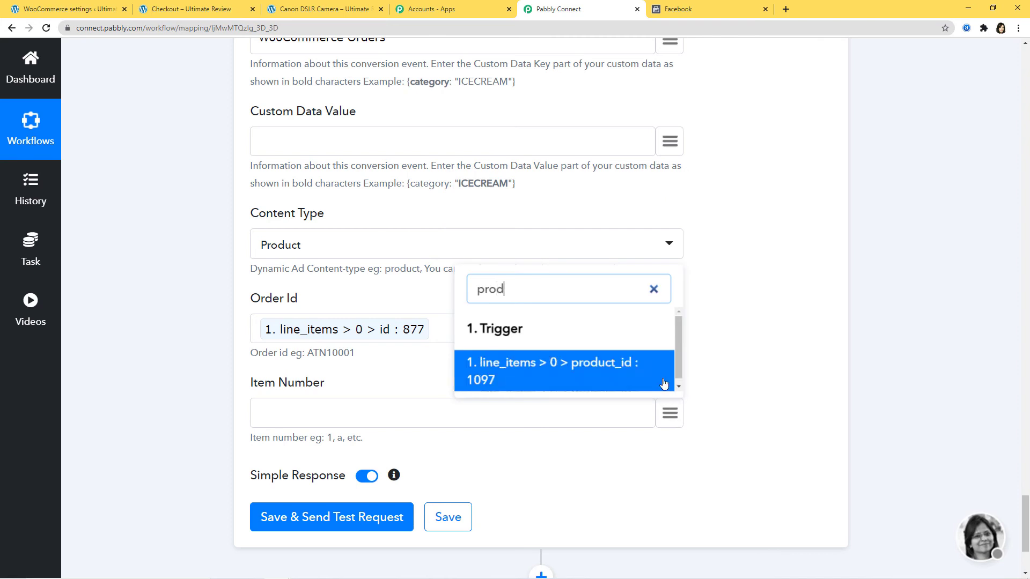
{"action": "left_click", "coordinate": [561, 372]}
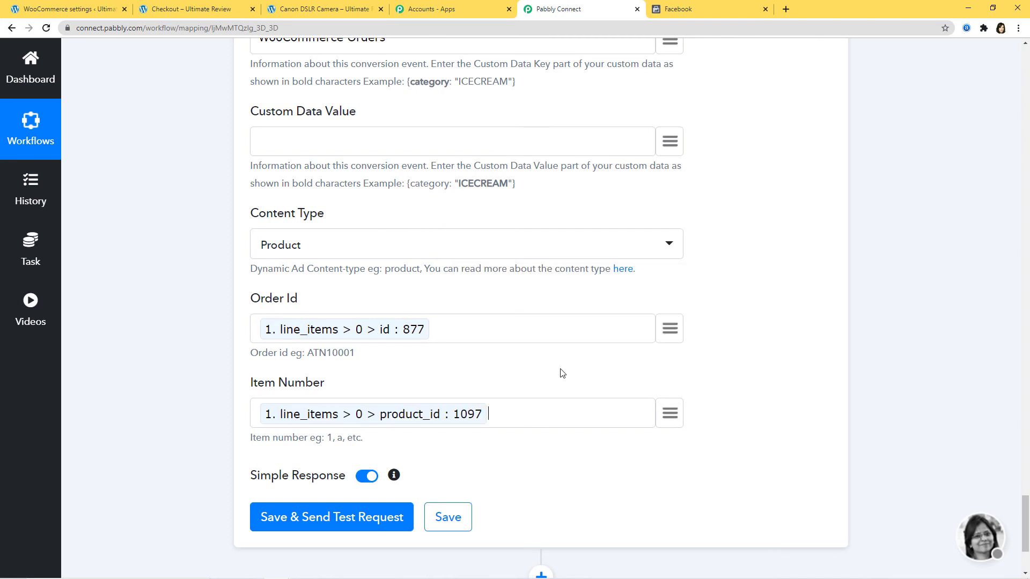
{"action": "left_click", "coordinate": [321, 523]}
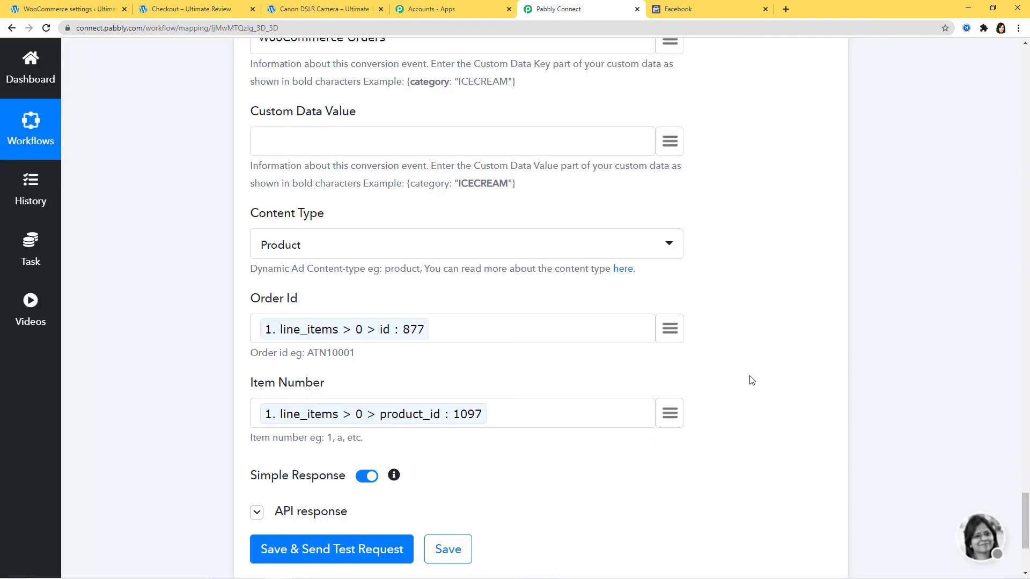
- Save the Facebook Send Offline Event step after its response shows num_processed_entries 1
{"action": "scroll", "coordinate": [887, 367], "scroll_direction": "down", "scroll_amount": 3}
{"action": "scroll", "coordinate": [887, 367], "scroll_direction": "down", "scroll_amount": 2}
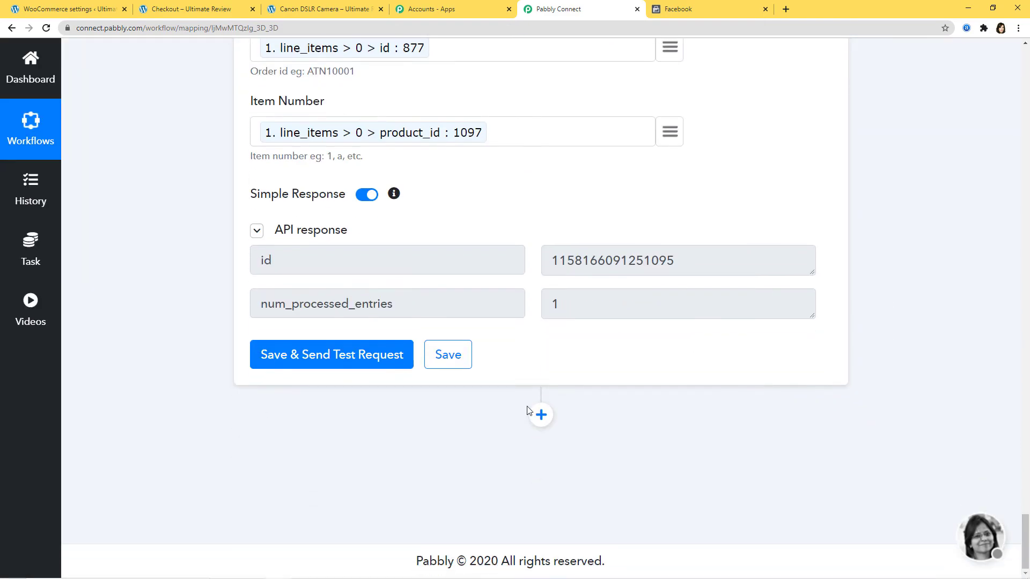
{"action": "left_click", "coordinate": [460, 361]}
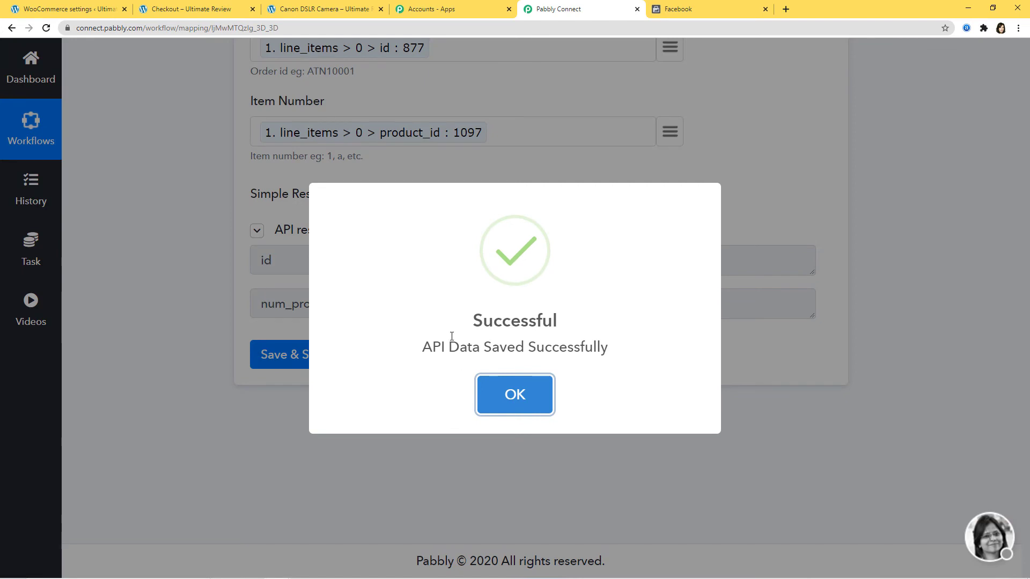
{"action": "left_click", "coordinate": [515, 397]}
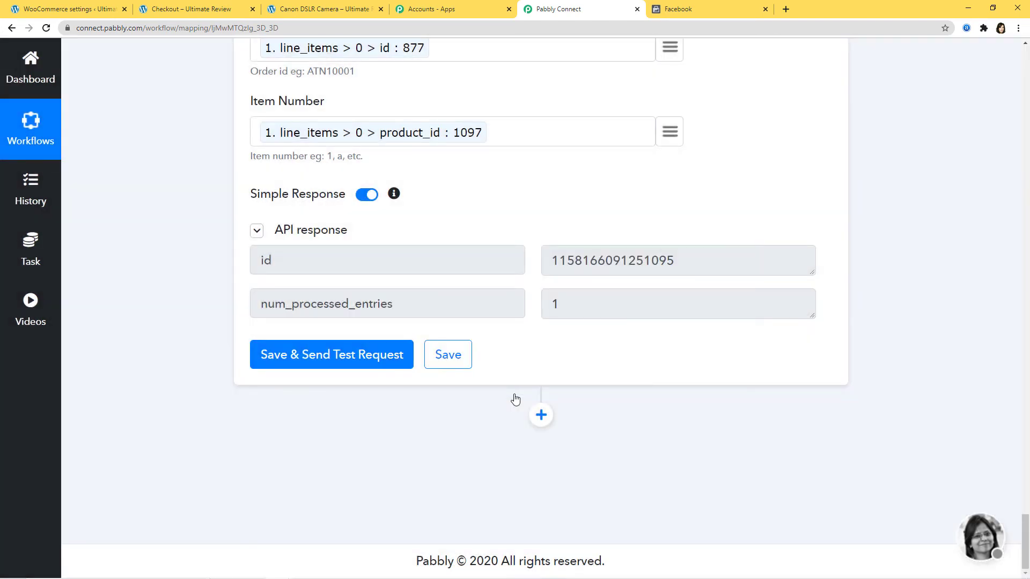
- Review the Active offline_conversions_data_set overview, then return to the Canon DSLR Camera product page
{"action": "left_click", "coordinate": [700, 10]}
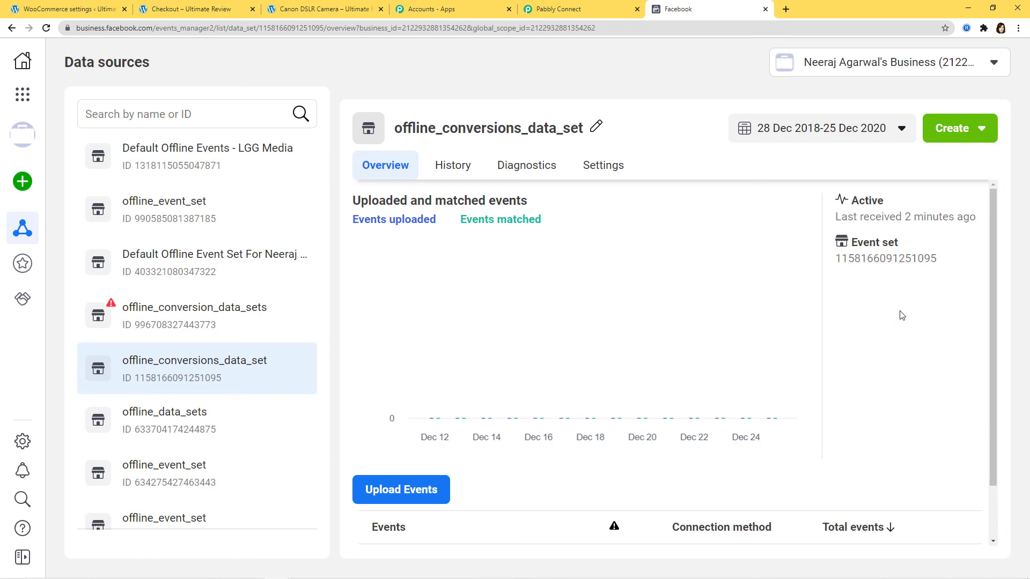
{"action": "left_click", "coordinate": [325, 8]}
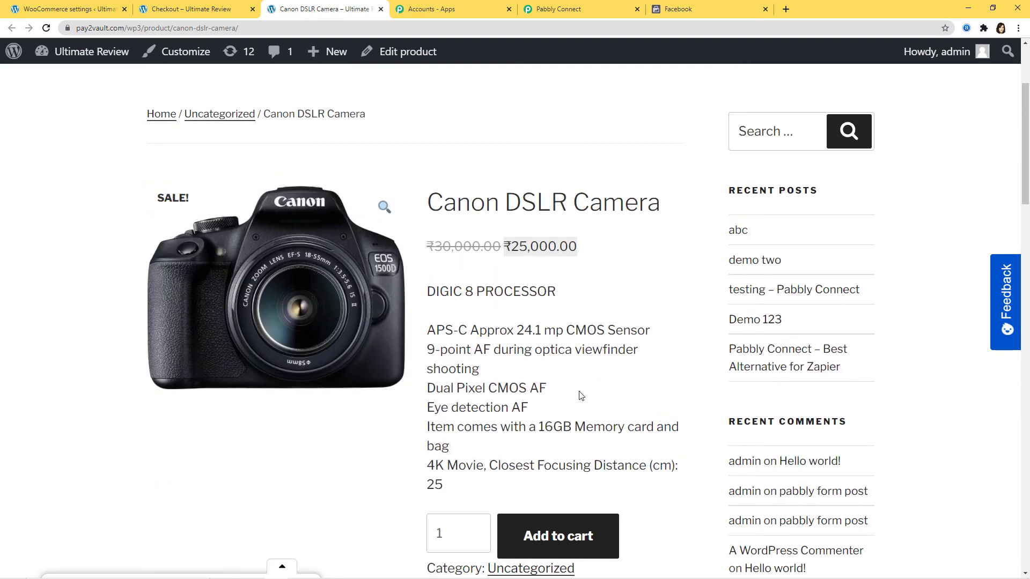
- Add the Canon DSLR Camera to the cart and proceed to checkout
{"action": "scroll", "coordinate": [607, 454], "scroll_direction": "down", "scroll_amount": 1}
{"action": "left_click", "coordinate": [589, 440]}
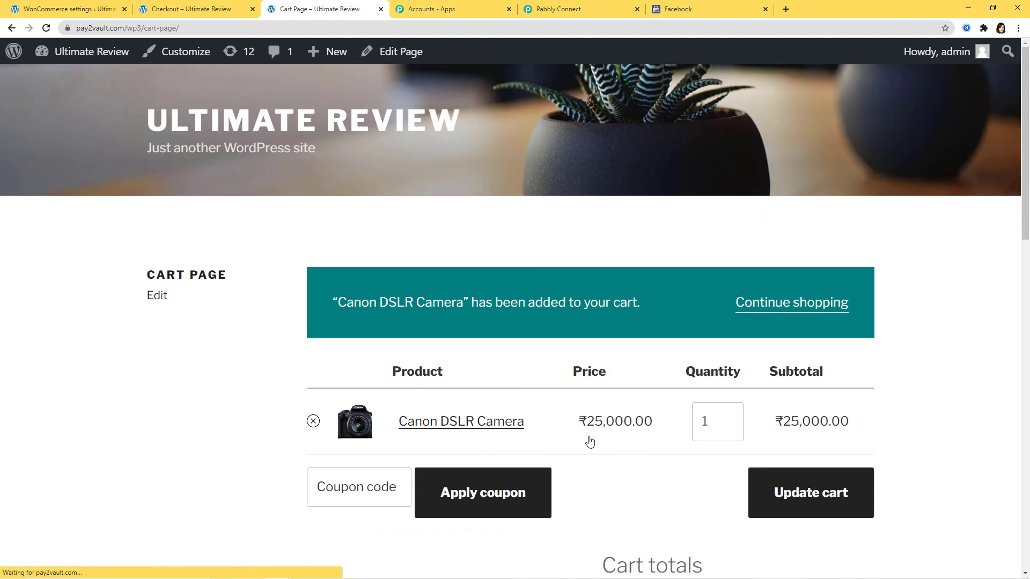
{"action": "scroll", "coordinate": [662, 432], "scroll_direction": "down", "scroll_amount": 5}
{"action": "left_click", "coordinate": [767, 418]}
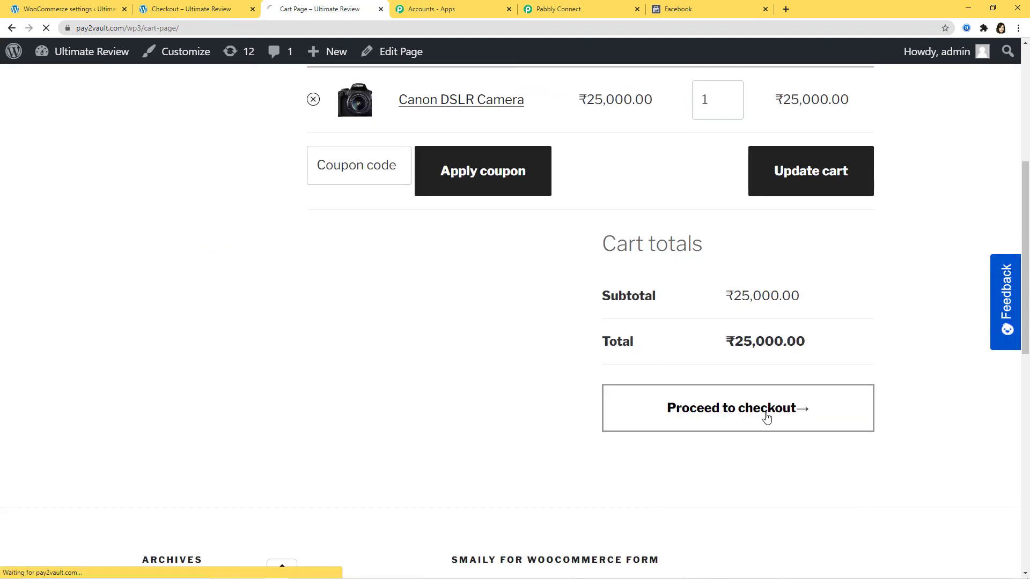
- Replace the billing first name, phone number and e-mail with new values and place the order
{"action": "scroll", "coordinate": [768, 416], "scroll_direction": "down", "scroll_amount": 3}
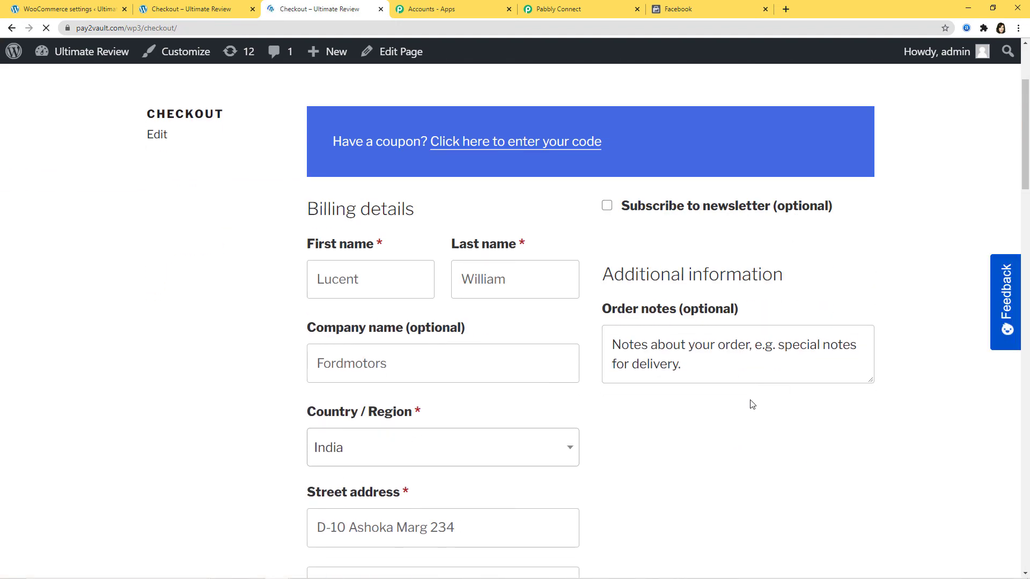
{"action": "double_click", "coordinate": [374, 282]}
{"action": "key", "text": "BackSpace"}
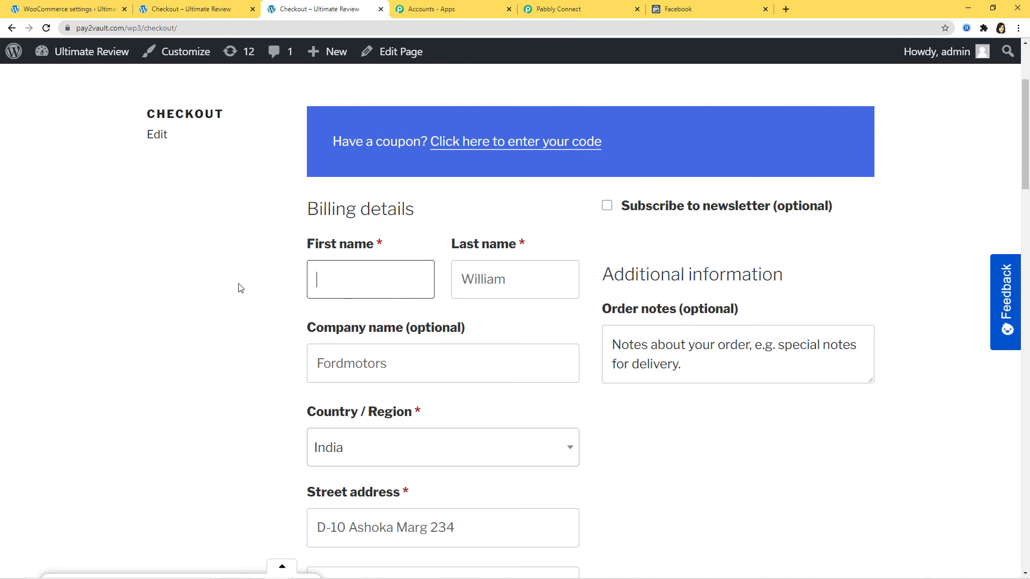
{"action": "type", "text": "mis"}
{"action": "scroll", "coordinate": [262, 301], "scroll_direction": "down", "scroll_amount": 9}
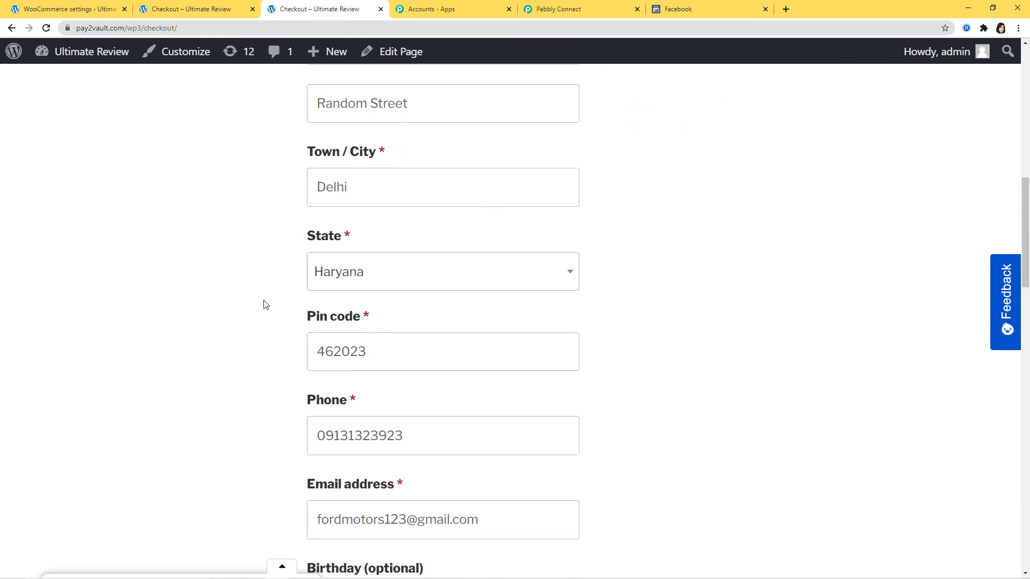
{"action": "scroll", "coordinate": [320, 276], "scroll_direction": "down", "scroll_amount": 2}
{"action": "left_click", "coordinate": [329, 343]}
{"action": "key", "text": "ctrl+a"}
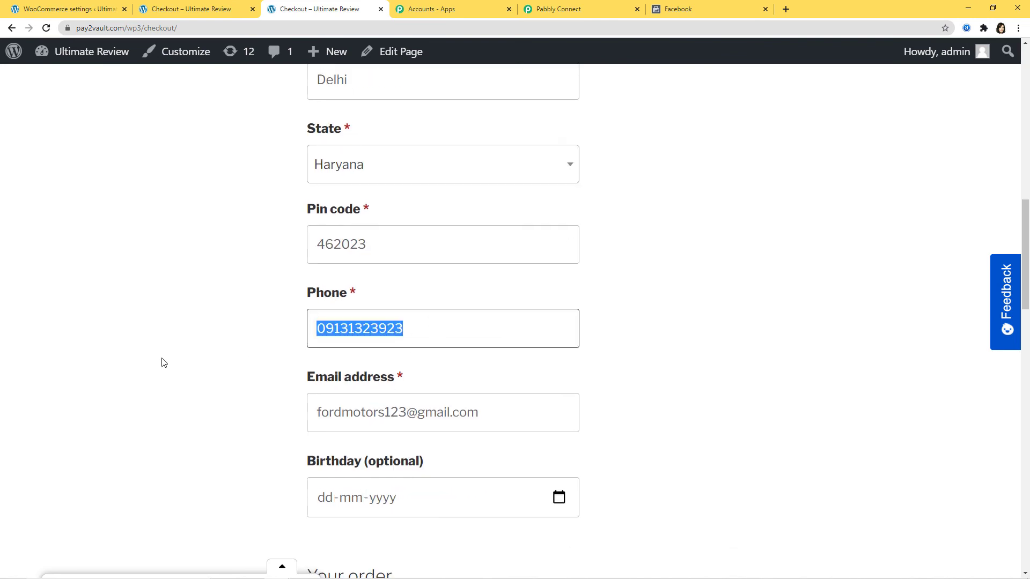
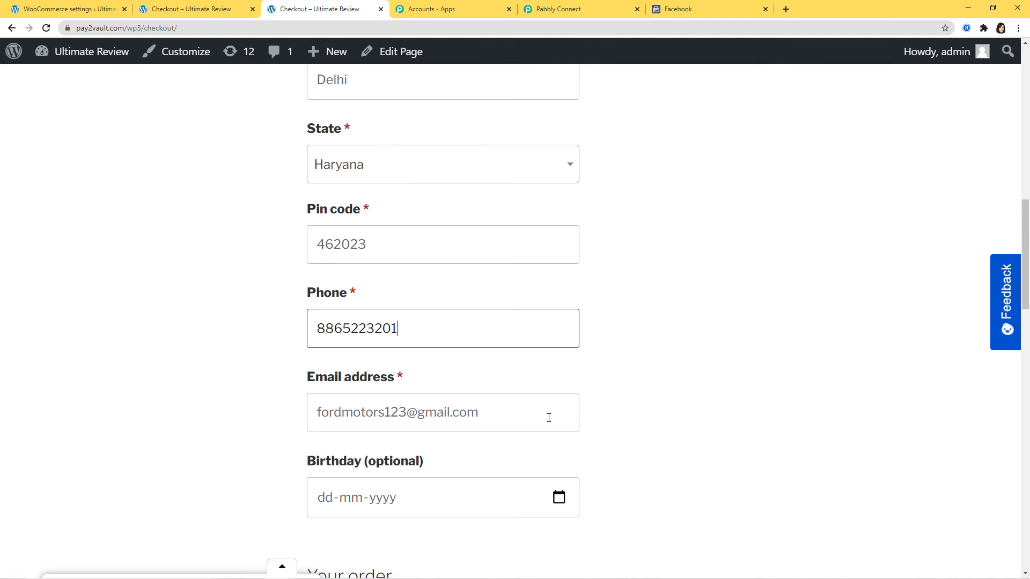
{"action": "left_click_drag", "start_coordinate": [549, 418], "coordinate": [197, 425]}
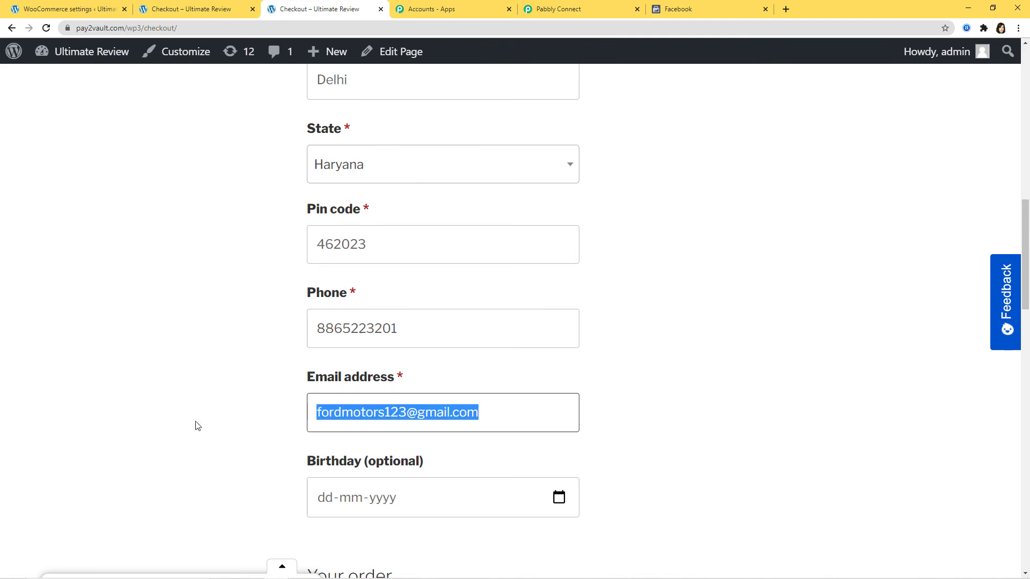
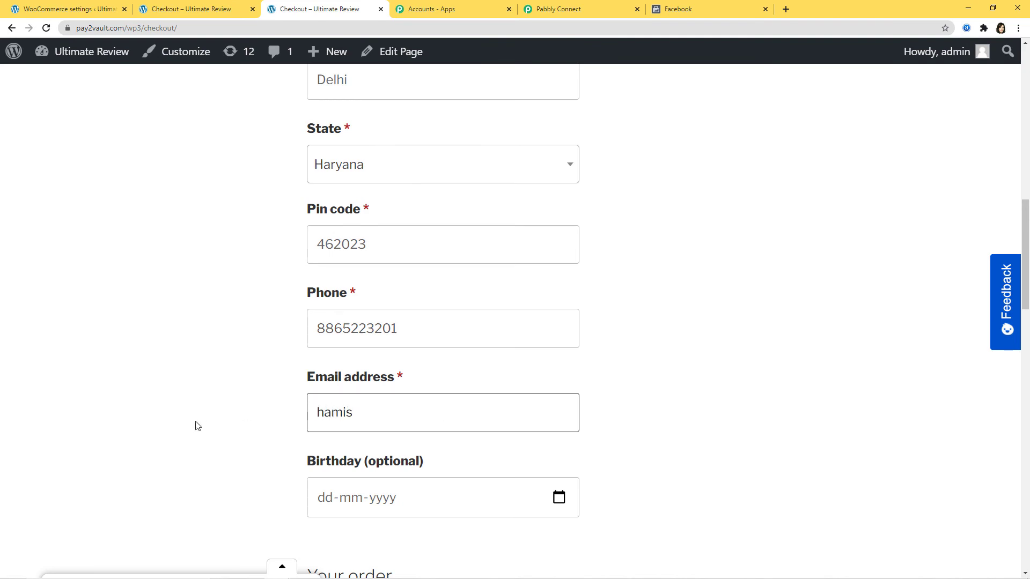
{"action": "scroll", "coordinate": [505, 345], "scroll_direction": "down", "scroll_amount": 15}
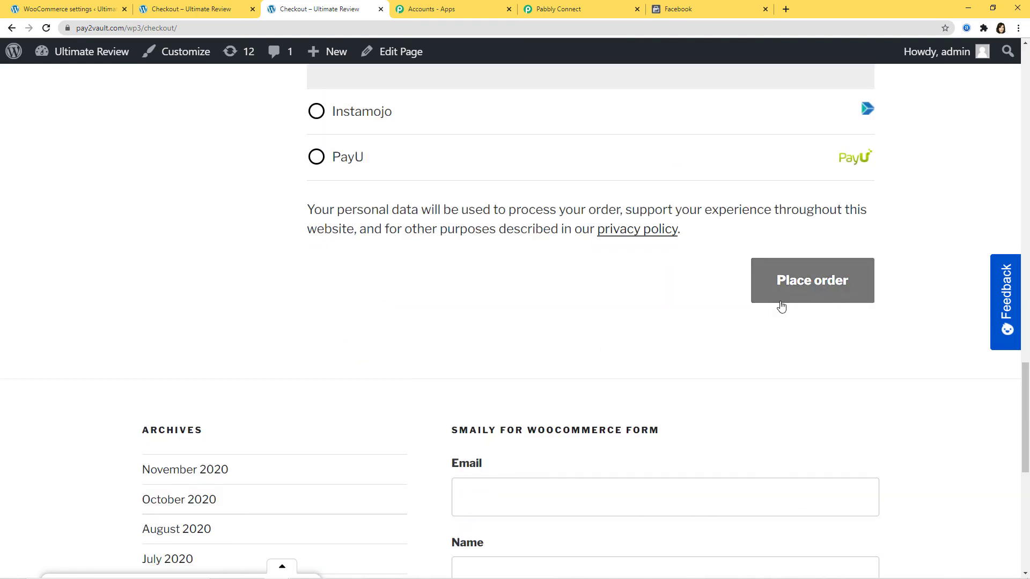
{"action": "left_click", "coordinate": [781, 304]}
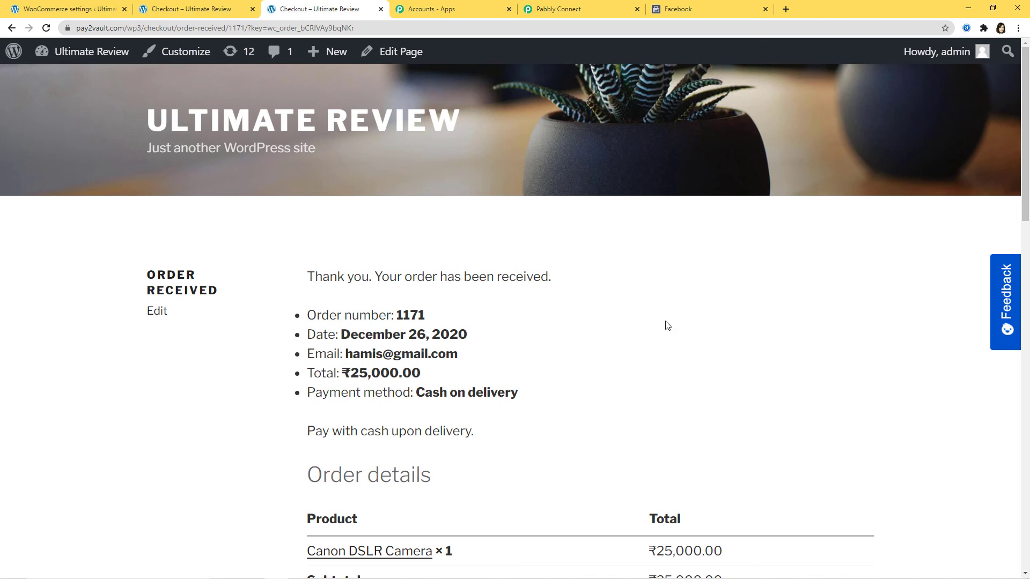
- Switch over to the Facebook data set overview
{"action": "left_click", "coordinate": [716, 8]}
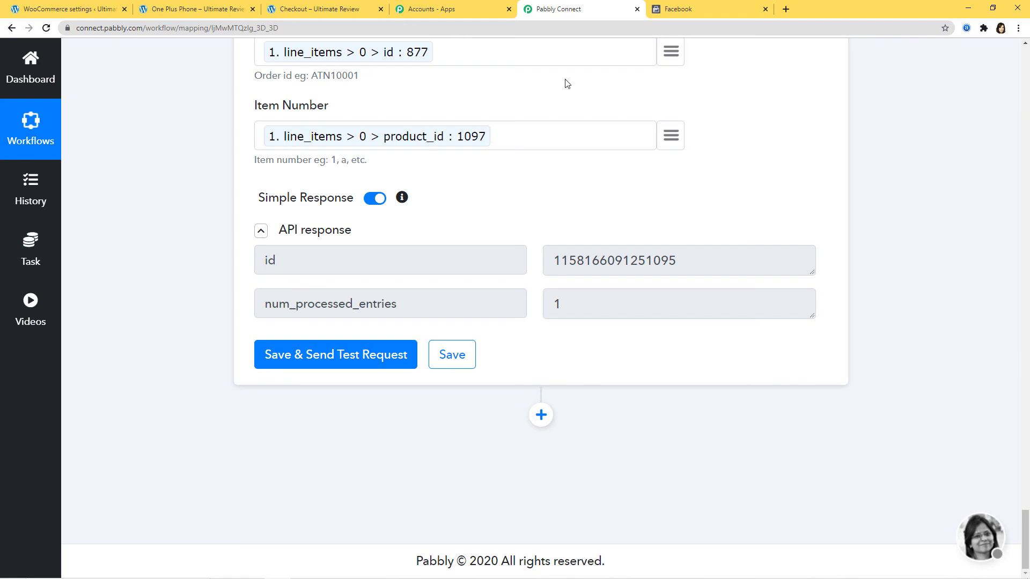
- Check the Dec 26 event count in Facebook's data set chart against Pabbly's Currency and Value mapping
{"action": "left_click", "coordinate": [698, 13]}
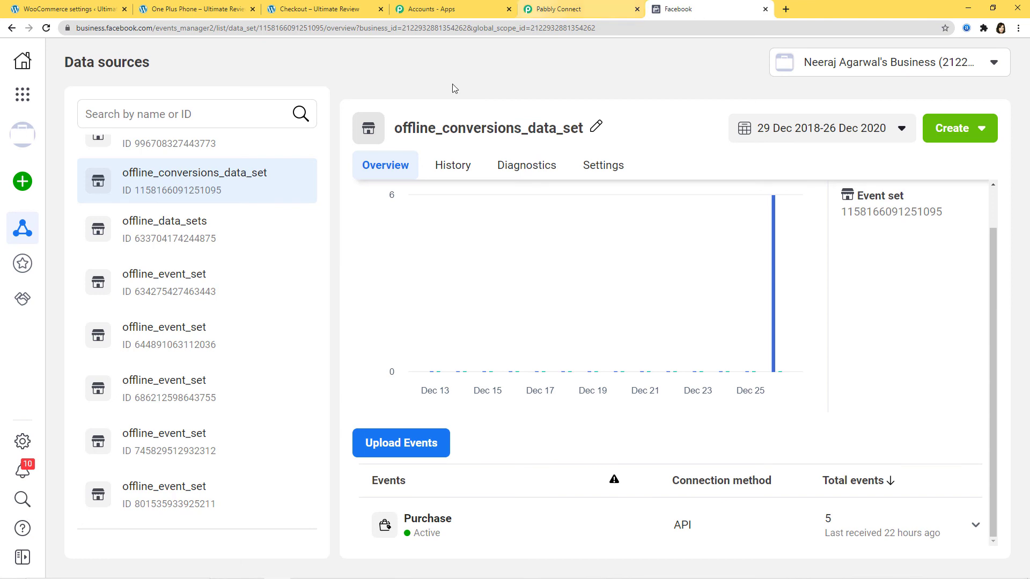
{"action": "mouse_move", "coordinate": [807, 306]}
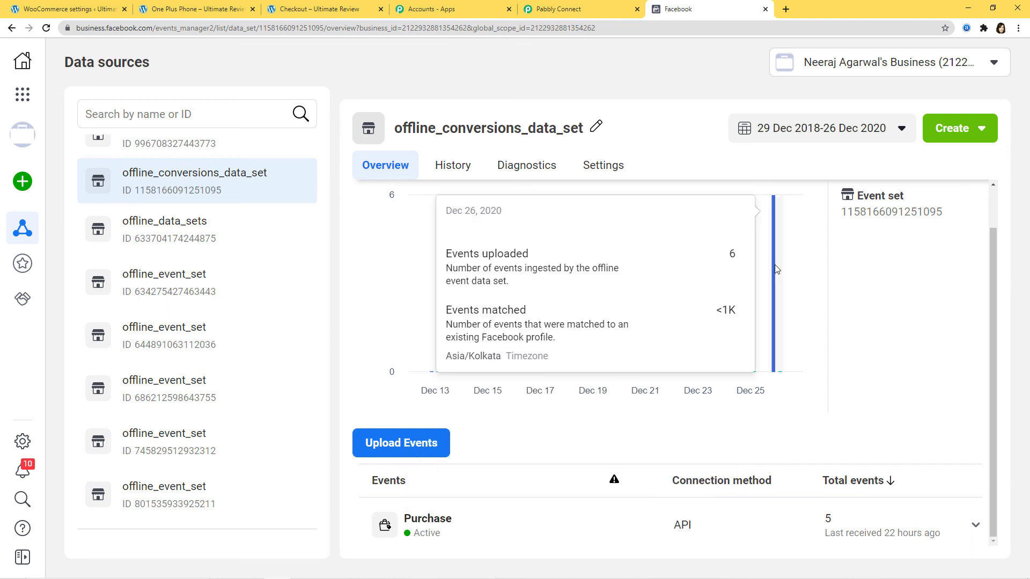
{"action": "left_click", "coordinate": [569, 9]}
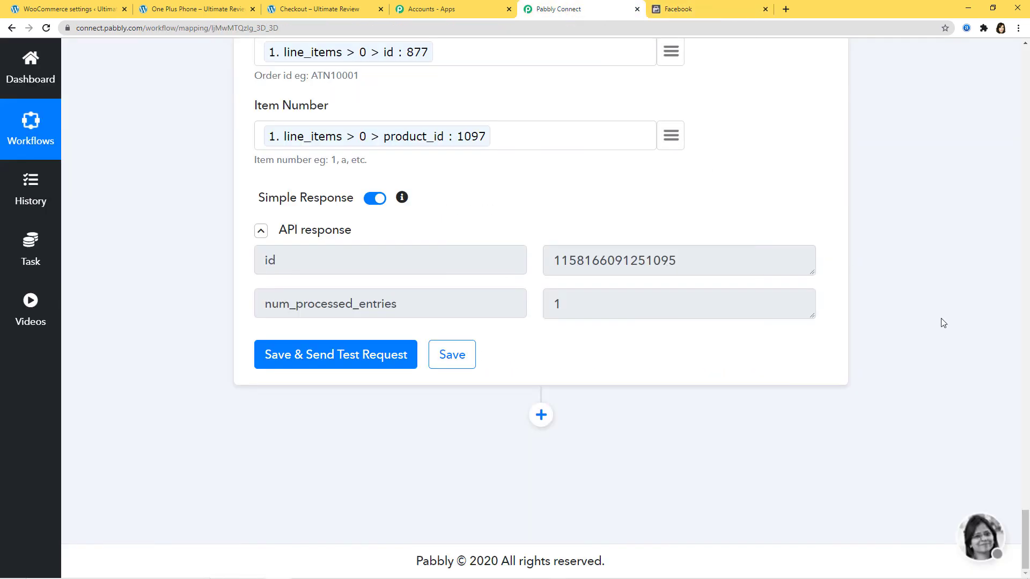
{"action": "scroll", "coordinate": [939, 309], "scroll_direction": "up", "scroll_amount": 15}
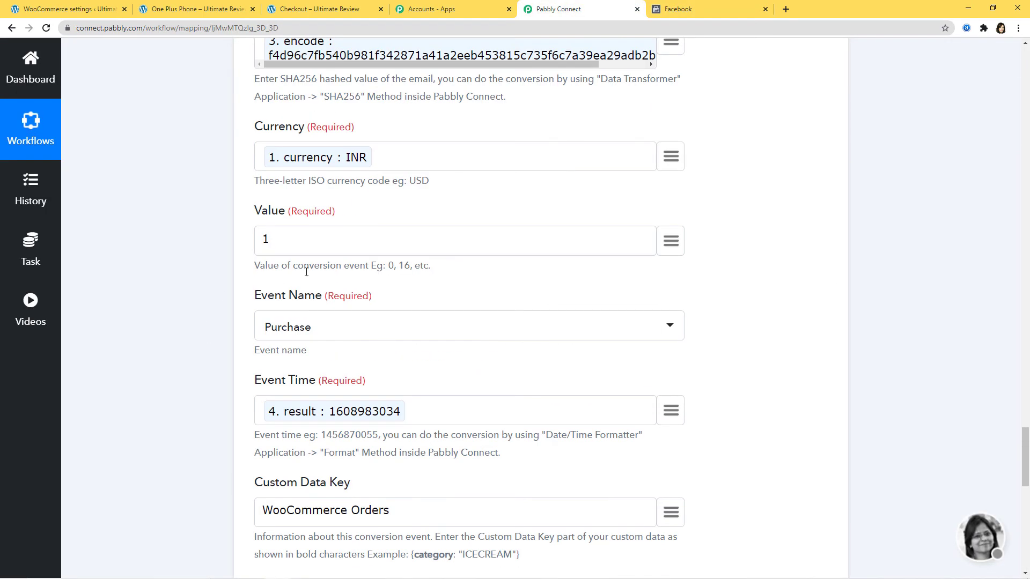
{"action": "left_click", "coordinate": [696, 11]}
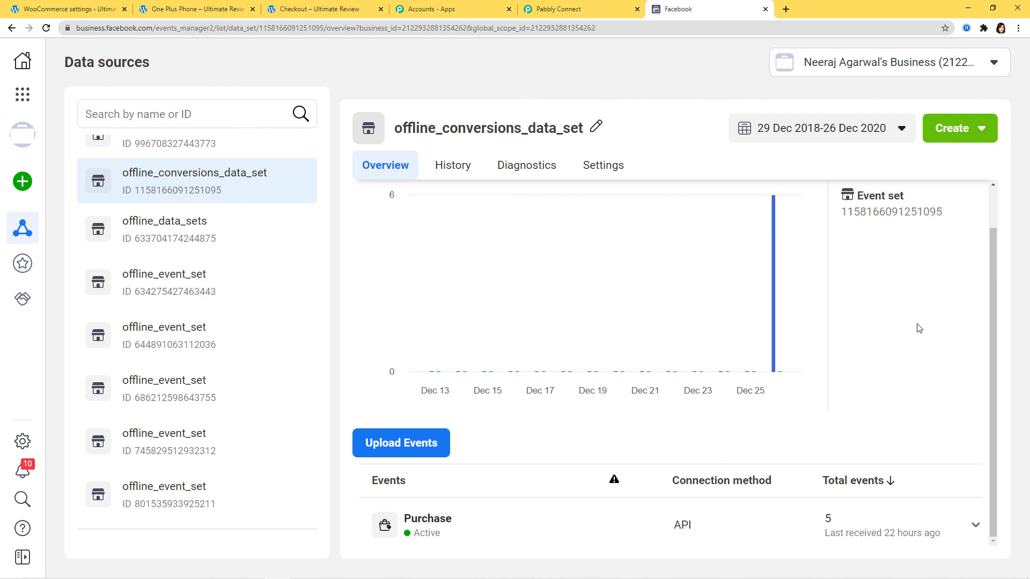
{"action": "left_click", "coordinate": [571, 11]}
- Collapse the WooCommerce New Order Created trigger and review all five steps down to Facebook Send Offline Event
{"action": "scroll", "coordinate": [896, 418], "scroll_direction": "up", "scroll_amount": 15}
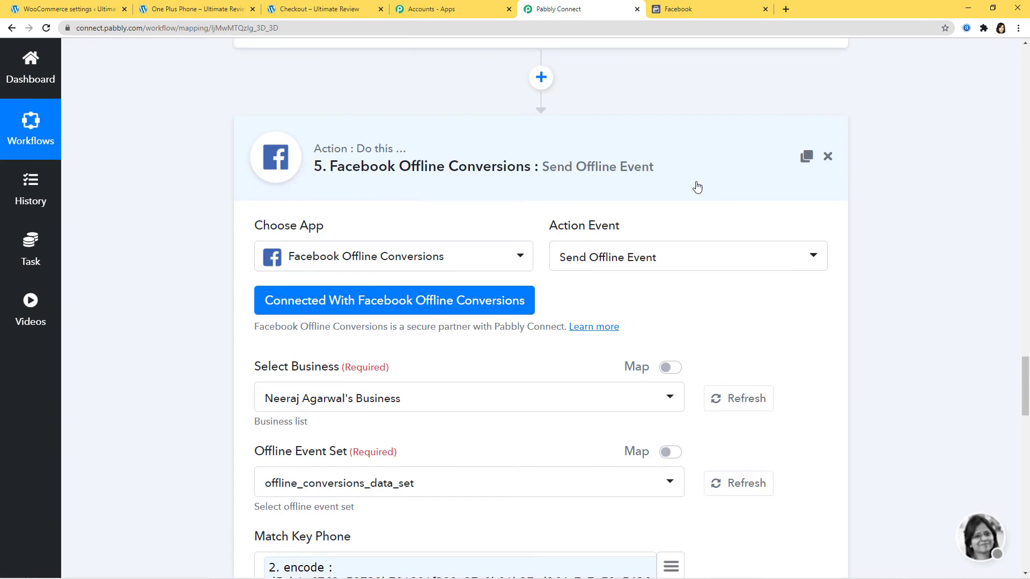
{"action": "scroll", "coordinate": [936, 359], "scroll_direction": "up", "scroll_amount": 15}
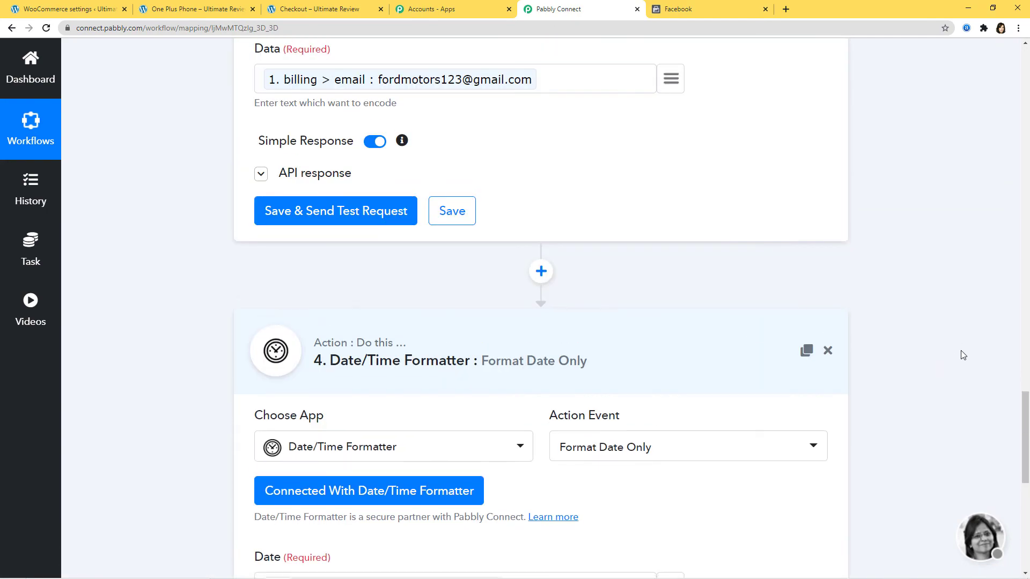
{"action": "scroll", "coordinate": [954, 333], "scroll_direction": "up", "scroll_amount": 7}
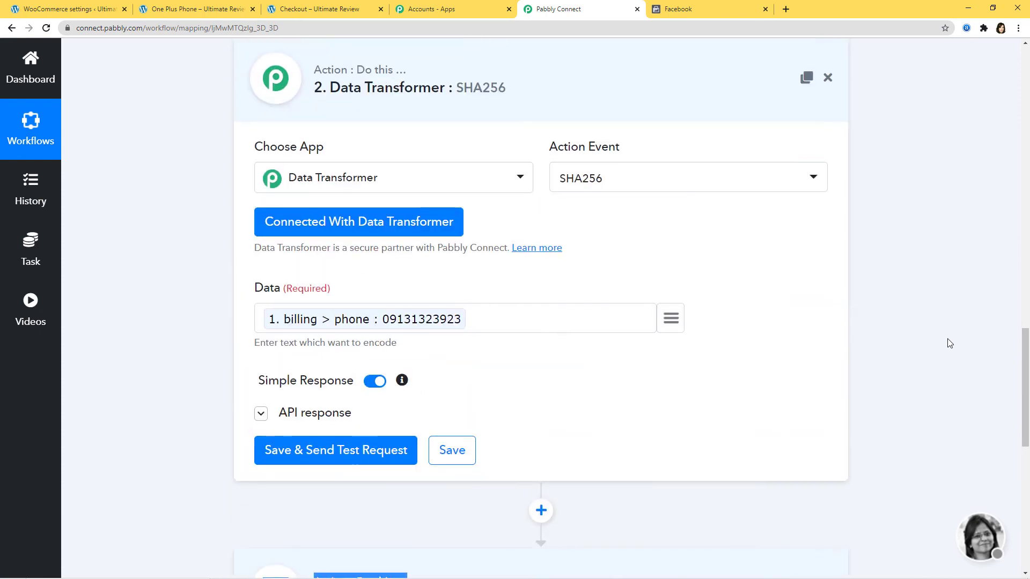
{"action": "scroll", "coordinate": [992, 330], "scroll_direction": "up", "scroll_amount": 15}
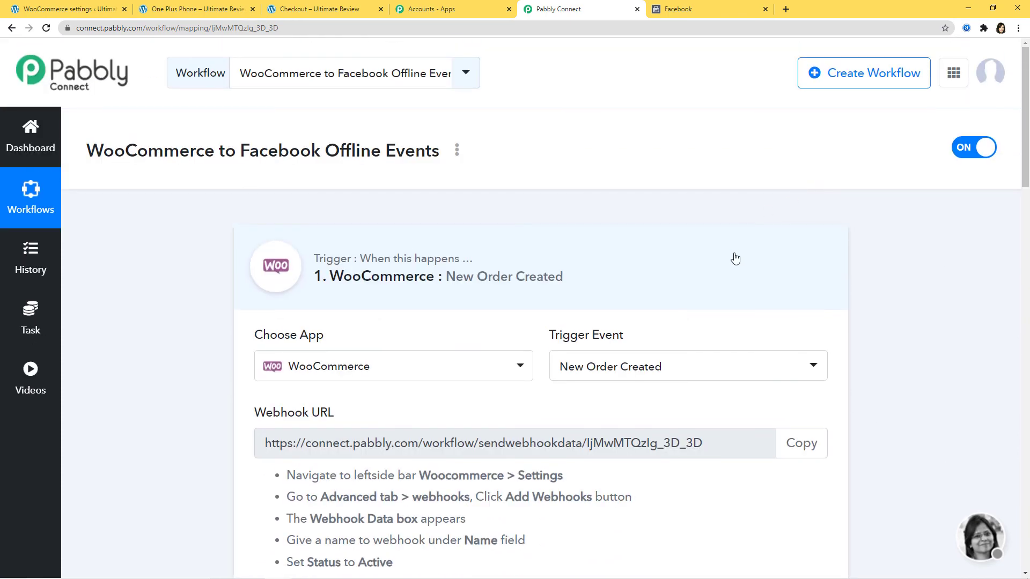
{"action": "left_click", "coordinate": [736, 259]}
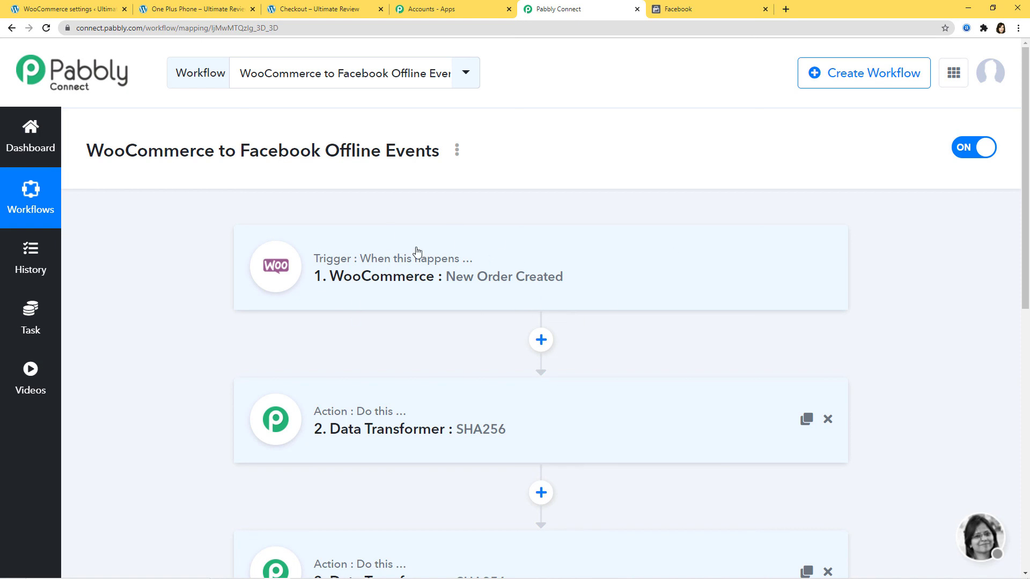
{"action": "scroll", "coordinate": [924, 368], "scroll_direction": "down", "scroll_amount": 4}
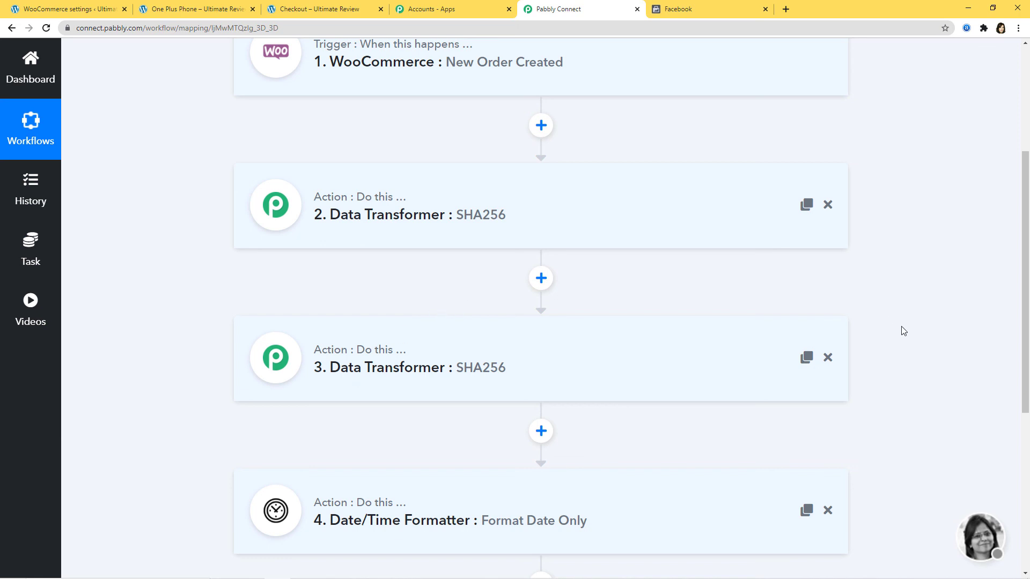
{"action": "scroll", "coordinate": [909, 330], "scroll_direction": "down", "scroll_amount": 6}
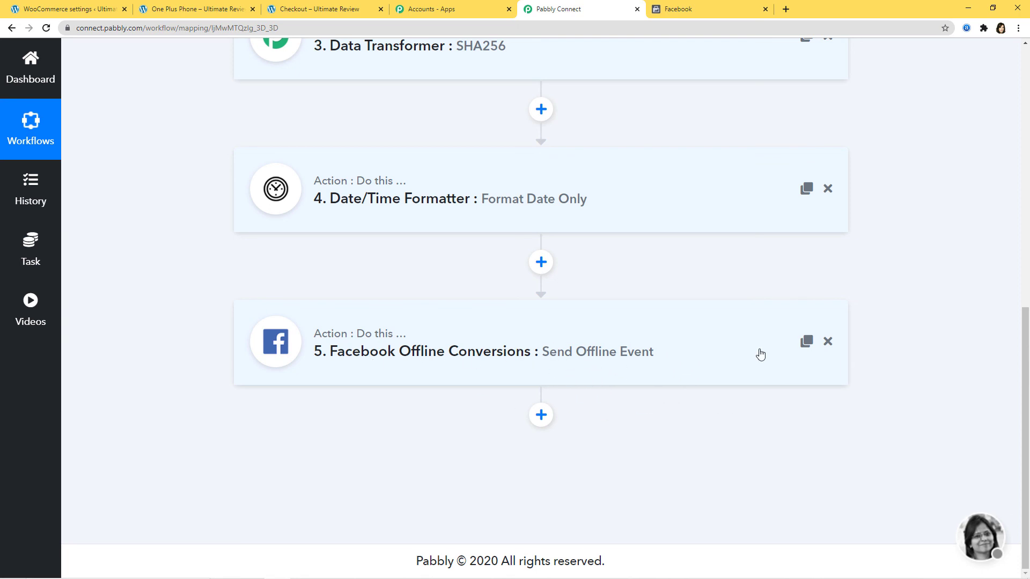
{"action": "scroll", "coordinate": [942, 354], "scroll_direction": "up", "scroll_amount": 7}
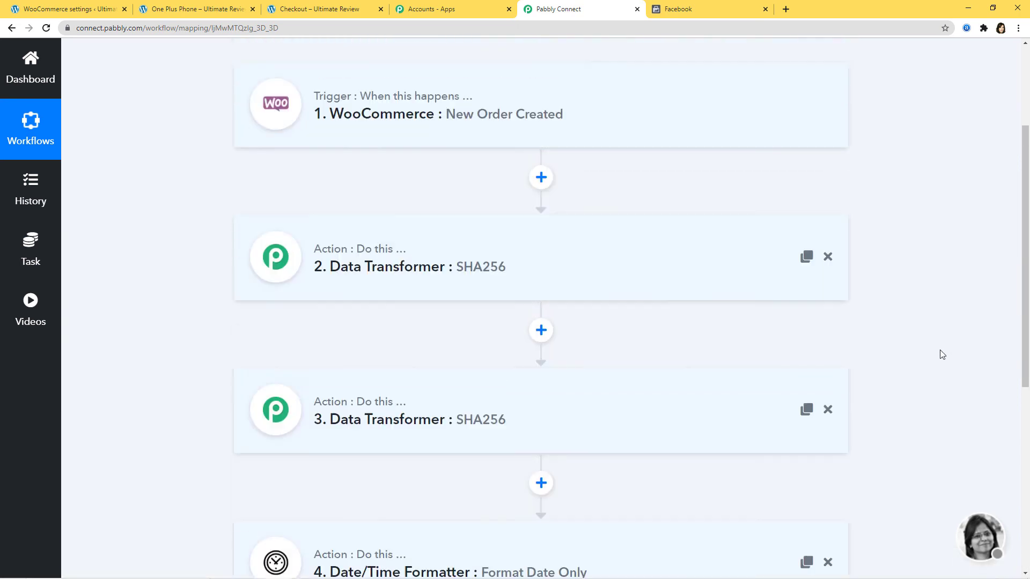
{"action": "scroll", "coordinate": [940, 354], "scroll_direction": "up", "scroll_amount": 2}
{"action": "scroll", "coordinate": [985, 297], "scroll_direction": "down", "scroll_amount": 6}
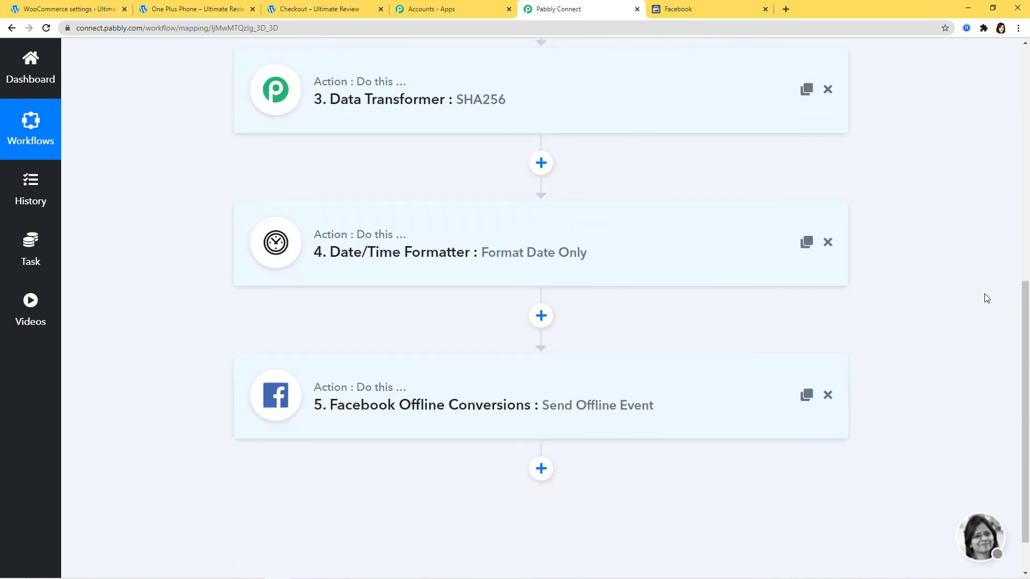
{"action": "scroll", "coordinate": [986, 297], "scroll_direction": "down", "scroll_amount": 1}
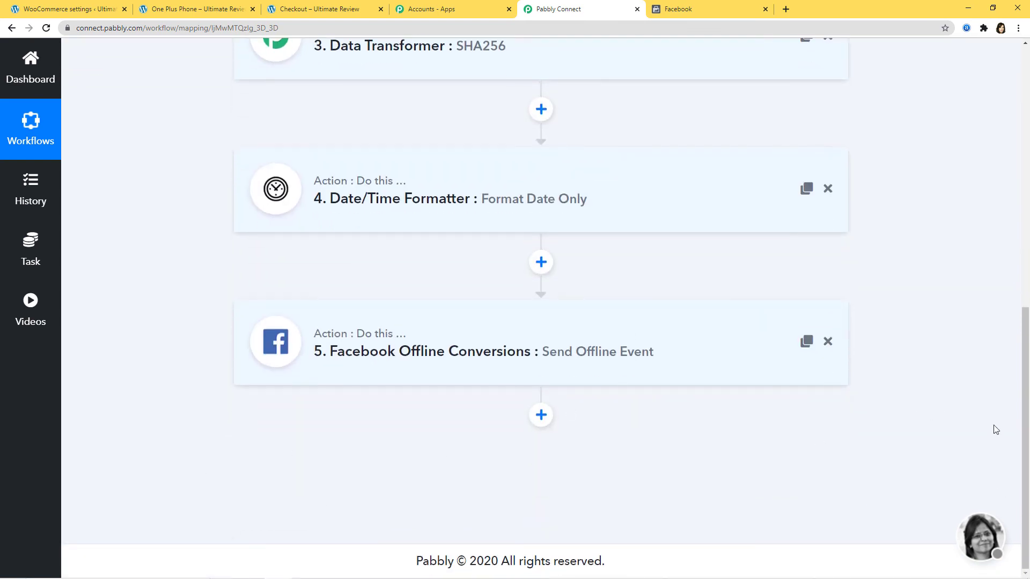